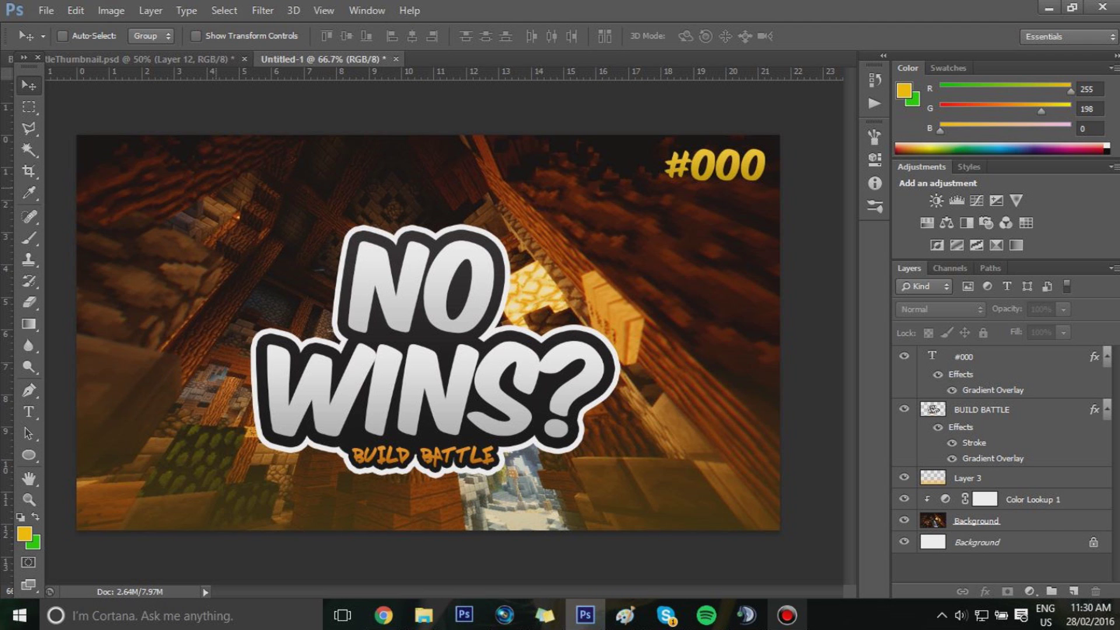
# - Review the existing video thumbnails on the YouTube channel's videos page in Chrome, and return to Photoshop
pyautogui.click(383, 615)
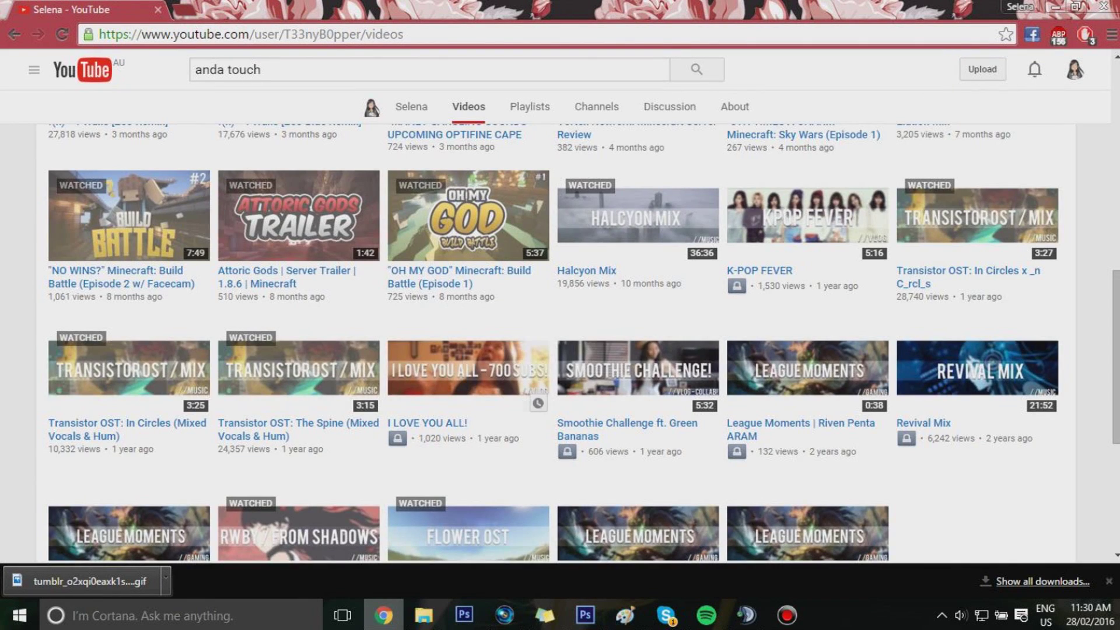
pyautogui.scroll(2, 560, 339)
pyautogui.scroll(5, 560, 338)
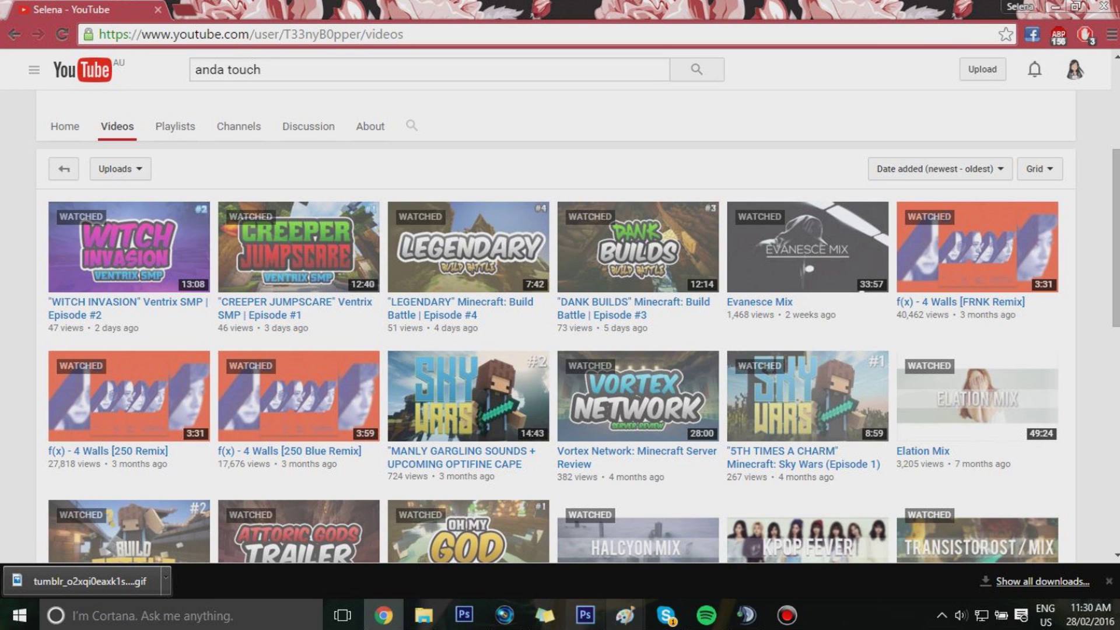
pyautogui.click(586, 615)
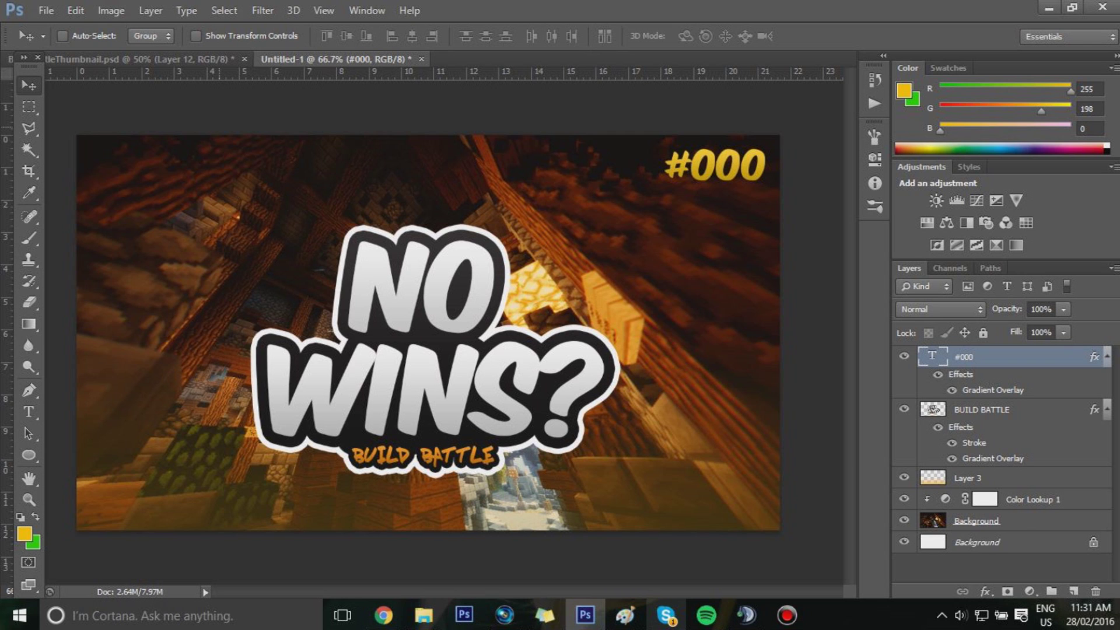
# - Create a new document 1280 pixels wide and 720 pixels high with a resolution of 150 pixels/inch
pyautogui.click(46, 10)
pyautogui.moveTo(410, 11)
pyautogui.press('Escape')
pyautogui.hotkey('ctrl', 'n')
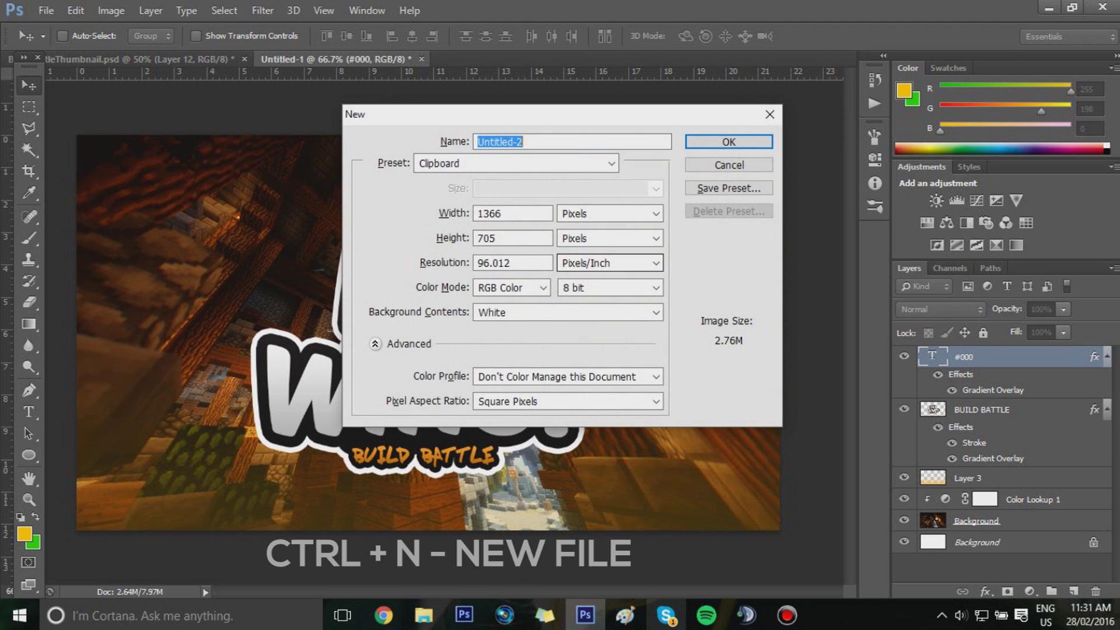
pyautogui.doubleClick(490, 214)
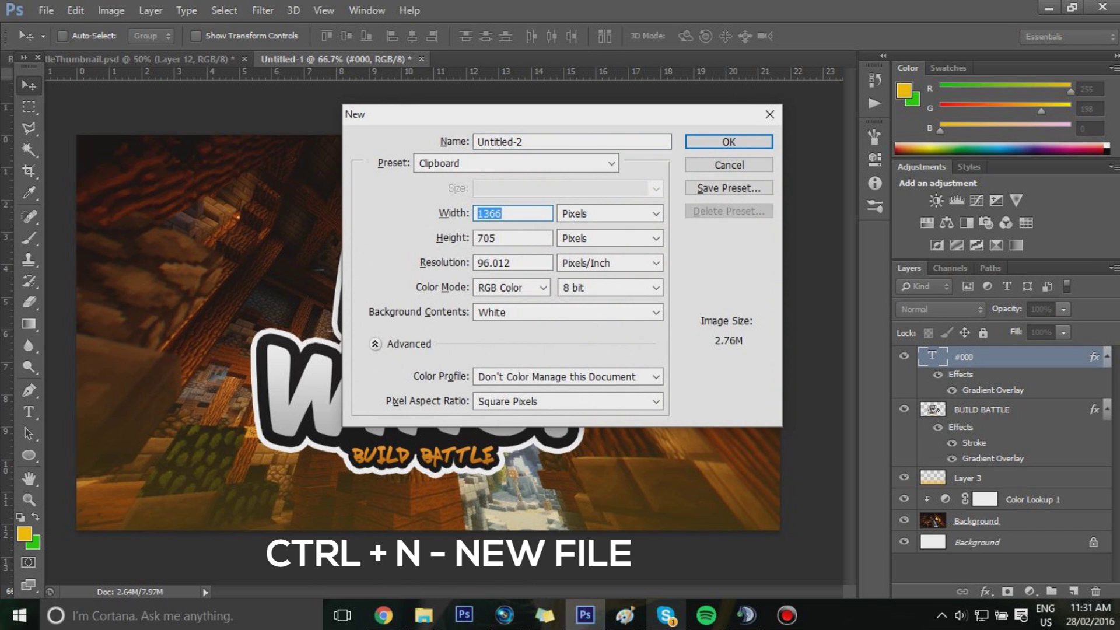
pyautogui.write('1280')
pyautogui.press('Tab')
pyautogui.press('Tab')
pyautogui.write('720')
pyautogui.press('Tab')
pyautogui.press('Tab')
pyautogui.write('150')
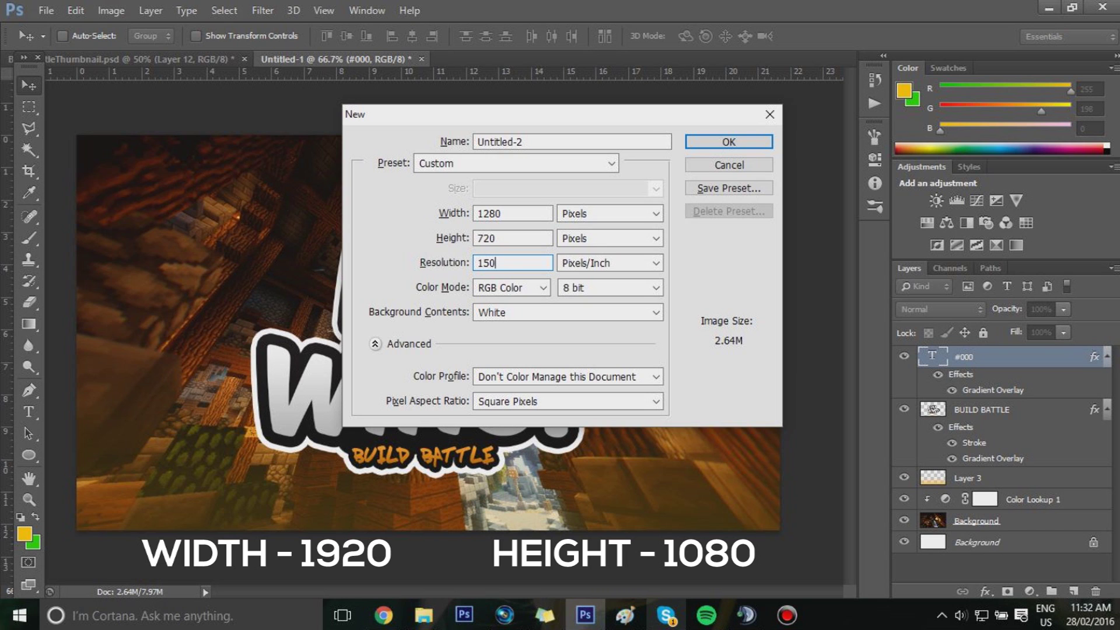
pyautogui.press('Escape')
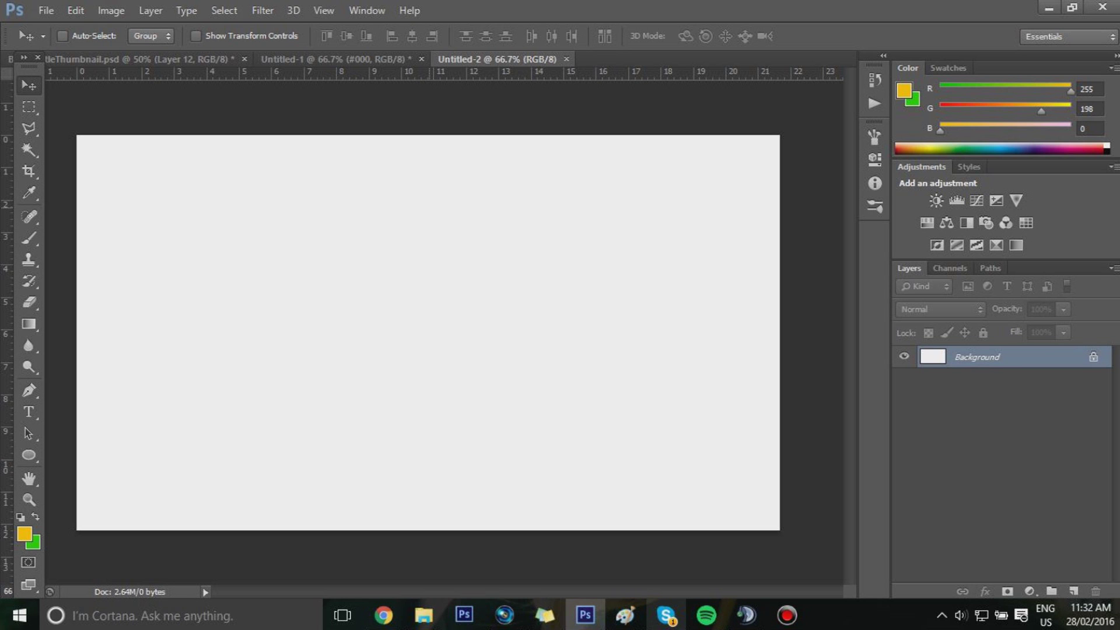
# - Copy the Minecraft wooden-interior screenshot from its Paint window and paste it into the new Photoshop document
pyautogui.moveTo(625, 615)
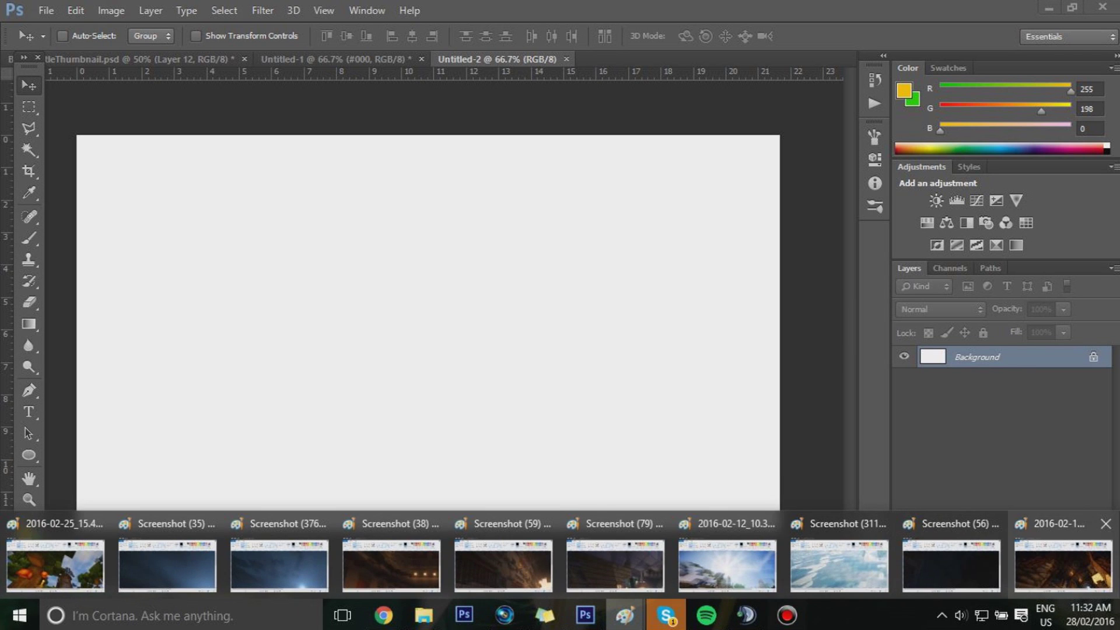
pyautogui.click(1063, 563)
pyautogui.hotkey('alt', 'Tab')
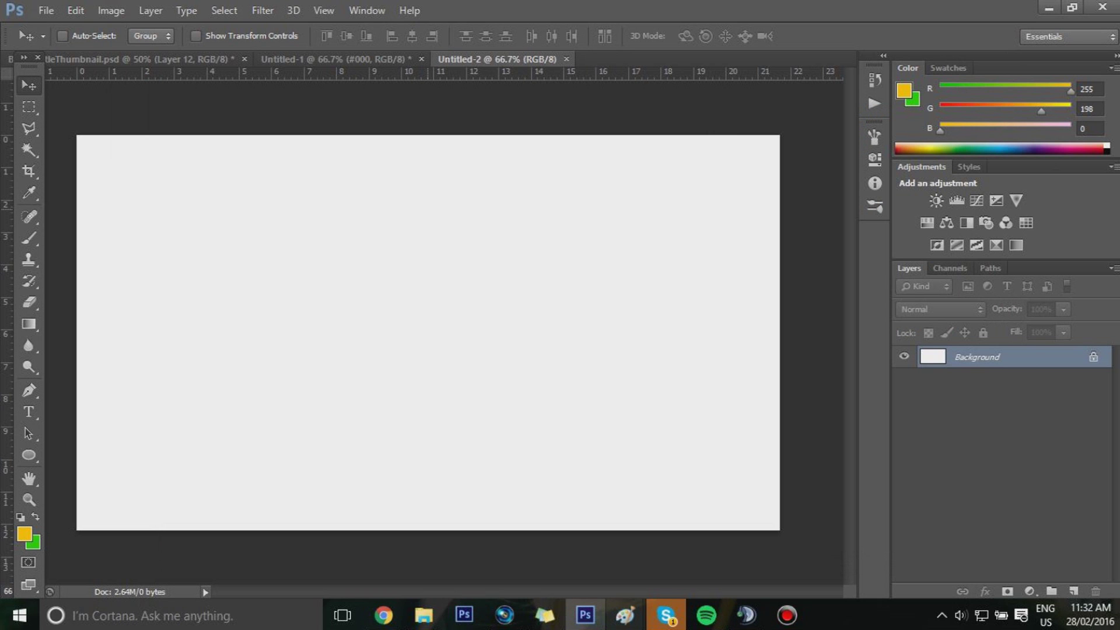
pyautogui.hotkey('ctrl', 'v')
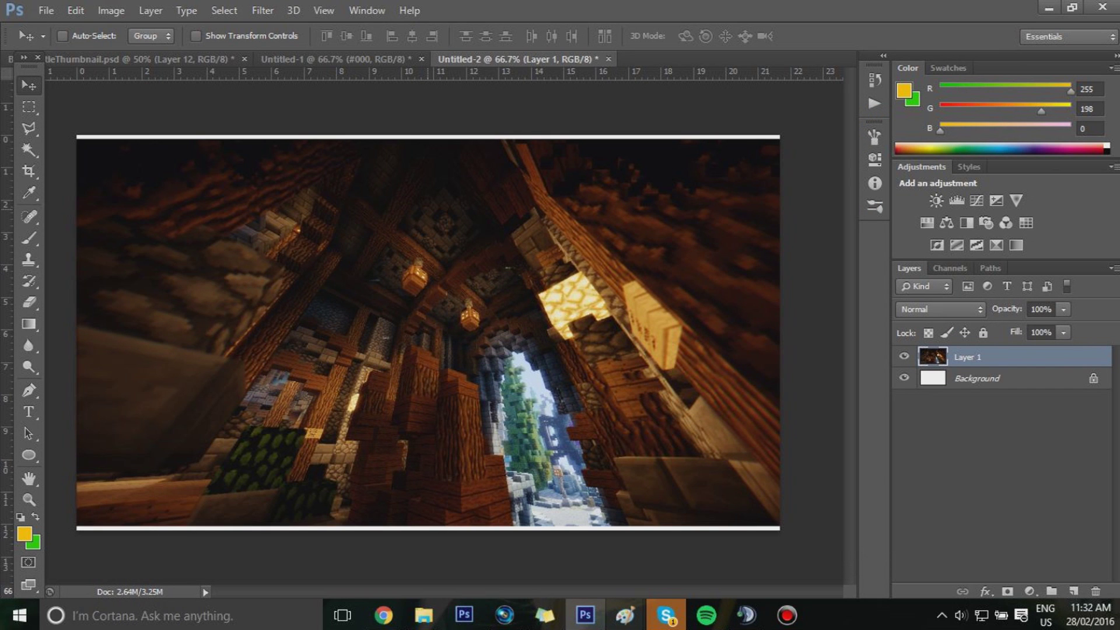
# - Enlarge the pasted screenshot layer until it covers the full canvas height, and shift it left to frame the lit doorway
pyautogui.hotkey('ctrl', 't')
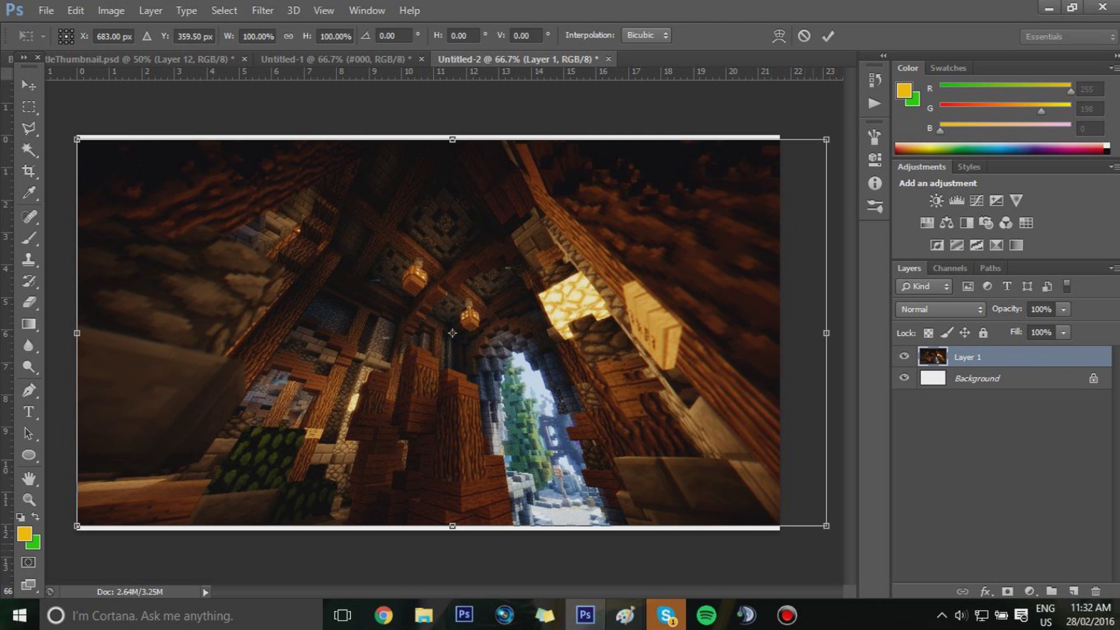
pyautogui.moveTo(825, 526); pyautogui.dragTo(869, 548)
pyautogui.moveTo(686, 477); pyautogui.dragTo(665, 466)
pyautogui.press('Return')
pyautogui.moveTo(647, 402); pyautogui.dragTo(604, 402)
pyautogui.moveTo(600, 446); pyautogui.dragTo(590, 446)
pyautogui.moveTo(601, 407); pyautogui.dragTo(594, 407)
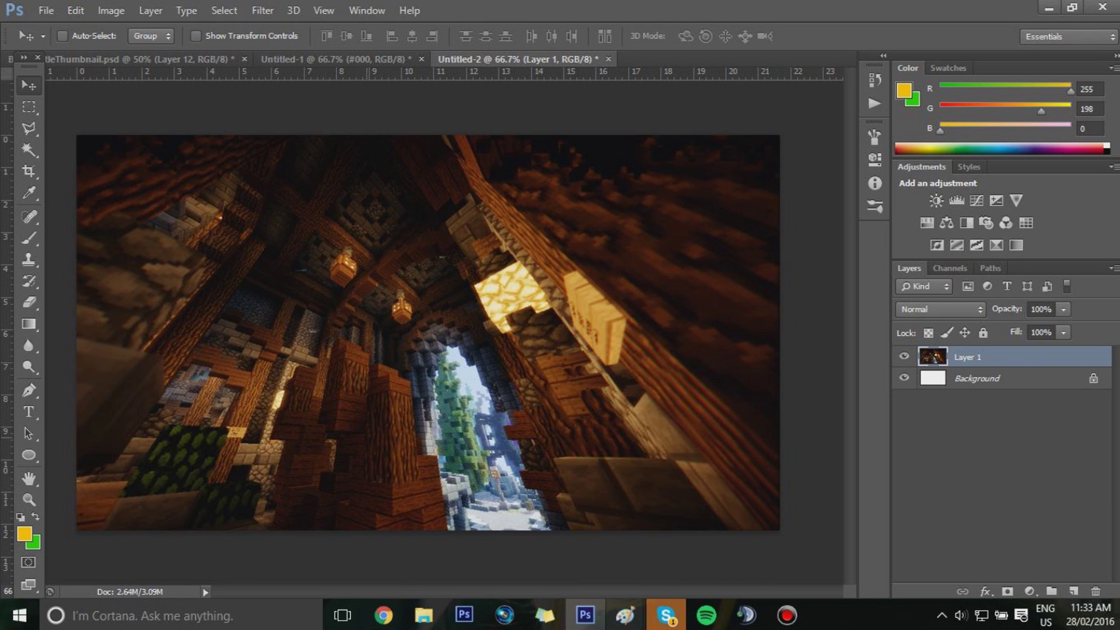
# - Fine-tune the screenshot layer's scale to about 100.4% width and 100.5% height, keeping it covering the whole canvas
pyautogui.hotkey('ctrl', 't')
pyautogui.moveTo(780, 122)
pyautogui.mouseDown()
pyautogui.moveTo(405, 350)
pyautogui.moveTo(373, 402)
pyautogui.moveTo(816, 99)
pyautogui.moveTo(788, 117)
pyautogui.mouseUp()
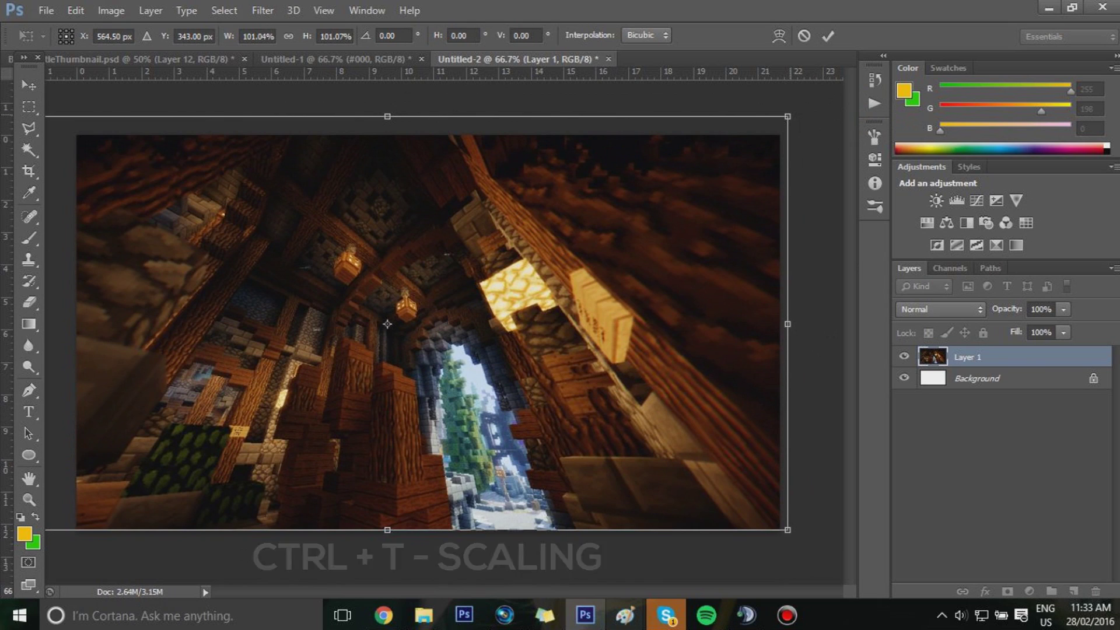
pyautogui.moveTo(788, 116); pyautogui.dragTo(729, 148)
pyautogui.moveTo(858, 83); pyautogui.dragTo(798, 175)
pyautogui.moveTo(529, 241)
pyautogui.mouseDown()
pyautogui.moveTo(553, 239)
pyautogui.moveTo(528, 250)
pyautogui.mouseUp()
pyautogui.press('Return')
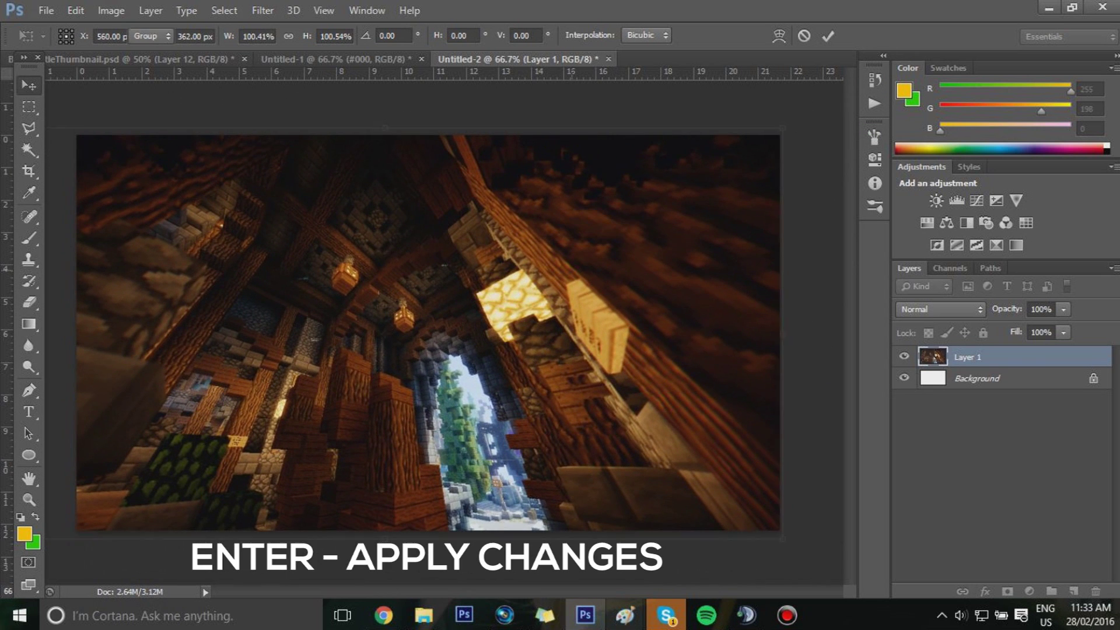
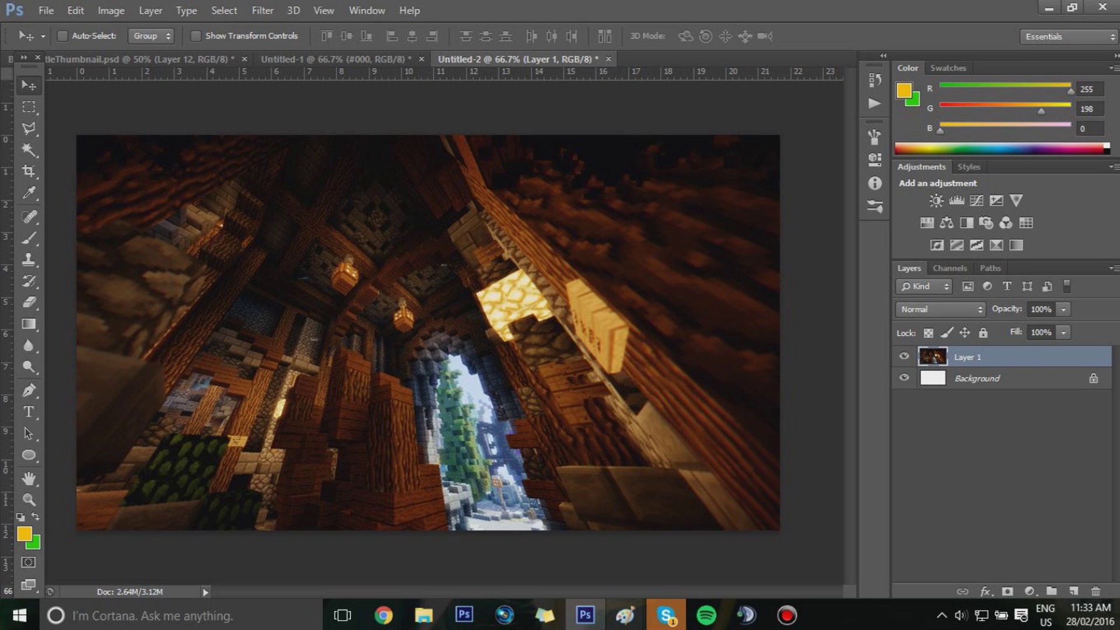
# - Start a Komika Axis text layer over the screenshot, and check the Build Battle Episode 2 title on the YouTube page
pyautogui.press('t')
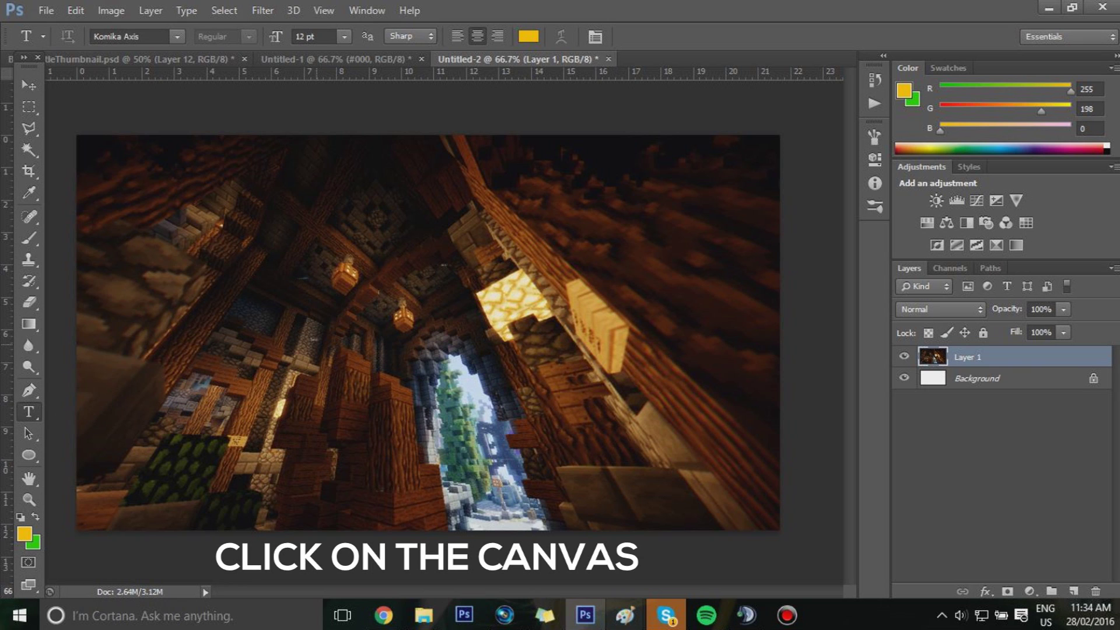
pyautogui.click(316, 339)
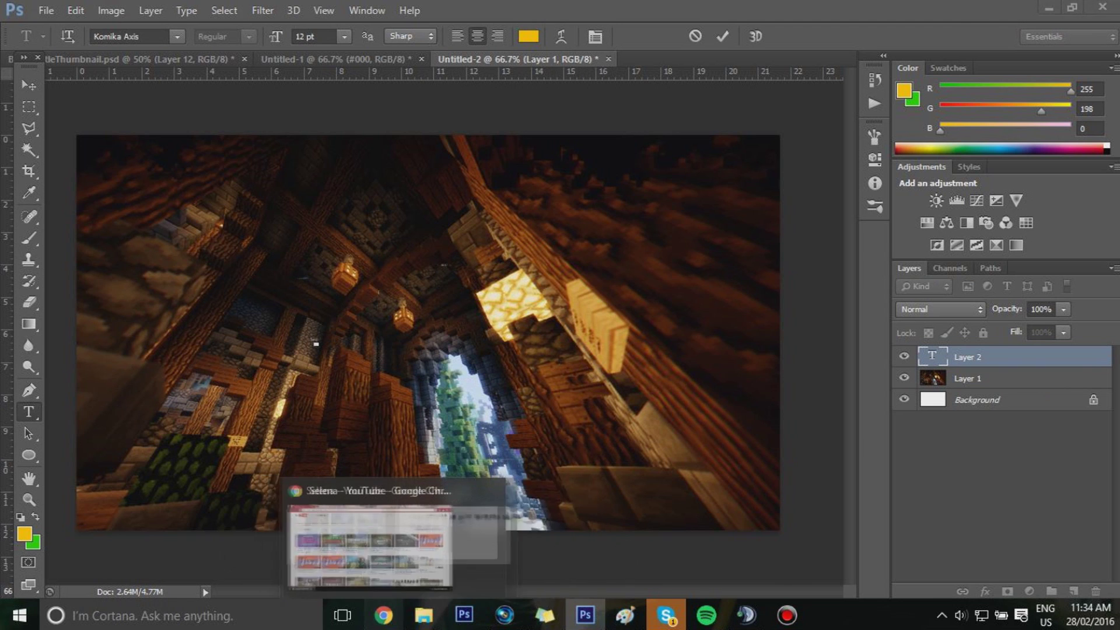
pyautogui.click(383, 615)
pyautogui.scroll(-5, 560, 350)
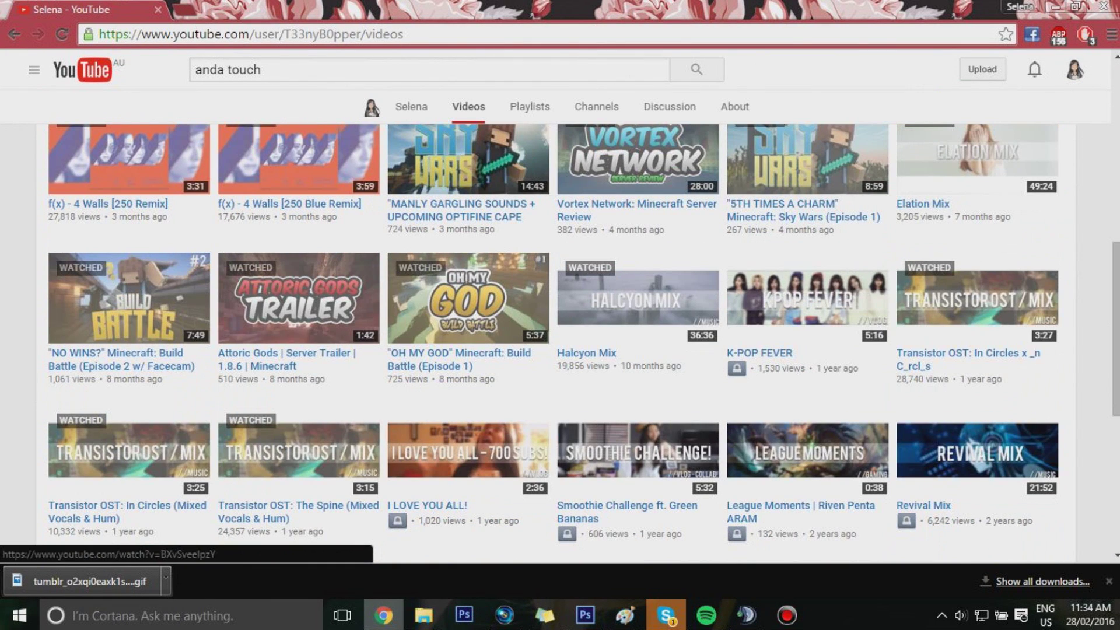
pyautogui.moveTo(44, 353); pyautogui.dragTo(194, 366)
pyautogui.click(585, 616)
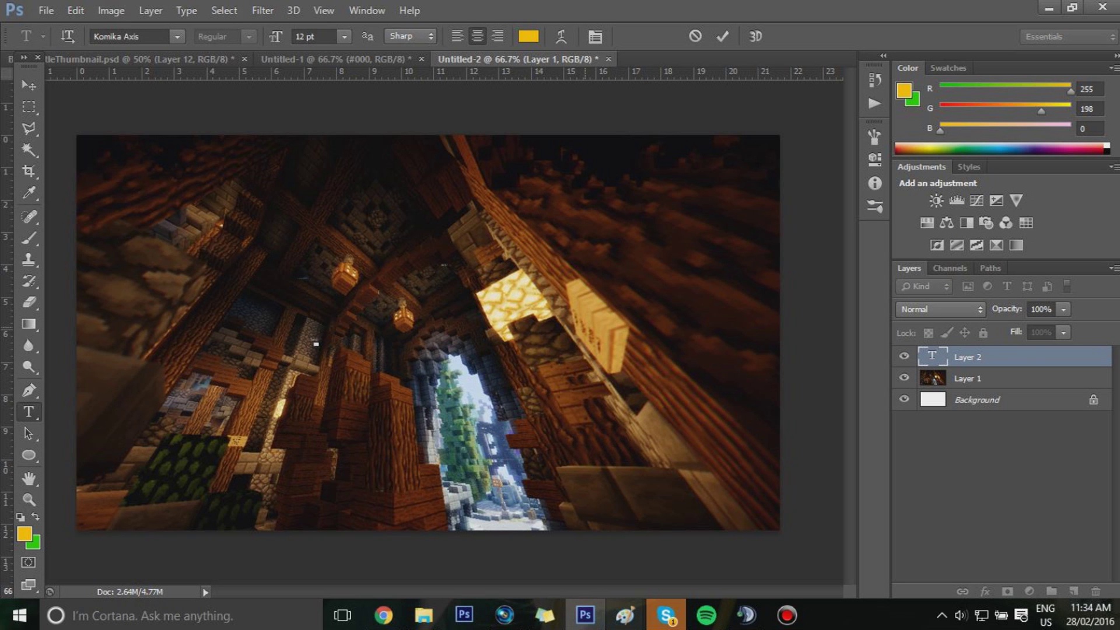
# - Enter "NO" on the new text layer and set its text color to white, ffffff
pyautogui.write('NO')
pyautogui.hotkey('ctrl', 'a')
pyautogui.click(529, 36)
pyautogui.write('ffffff')
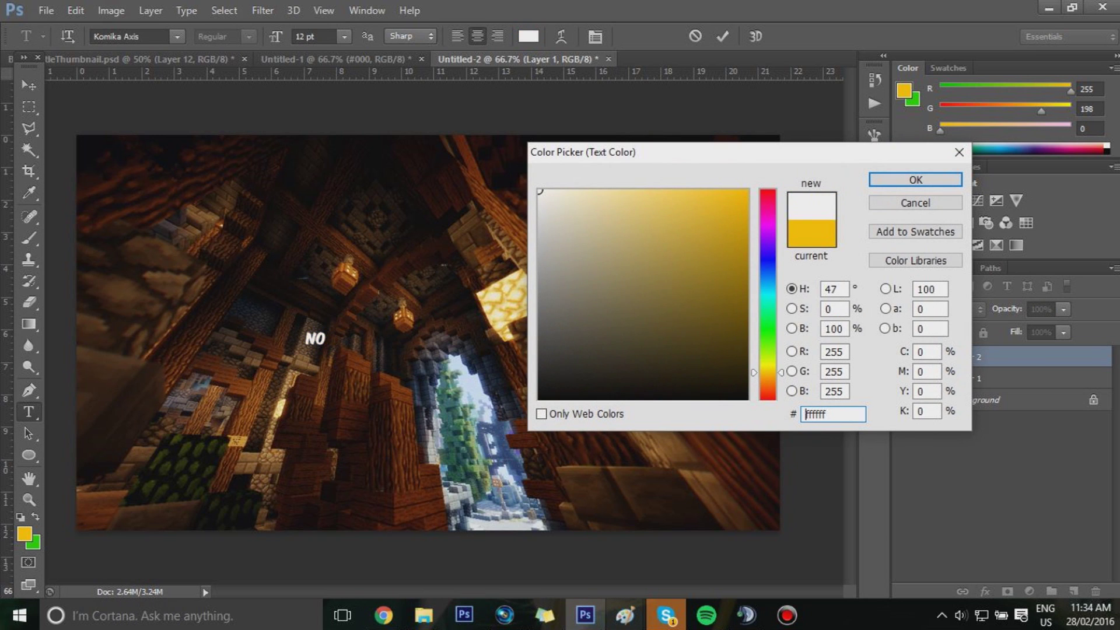
pyautogui.press('Return')
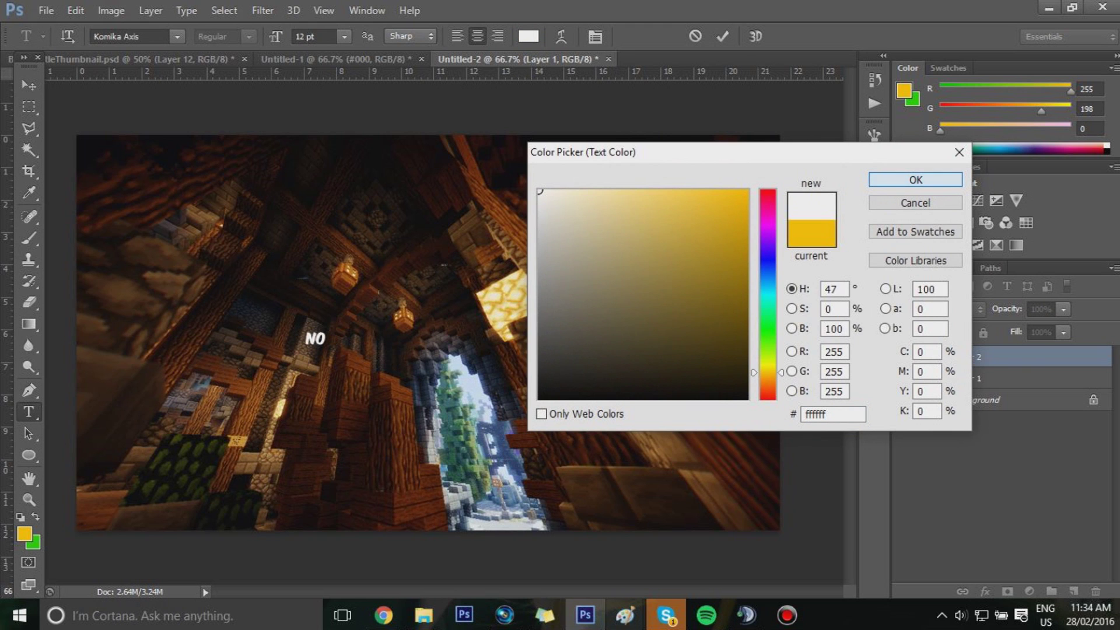
# - Reselect all of the NO text and choose white, ffffff, again in the text color picker
pyautogui.doubleClick(932, 356)
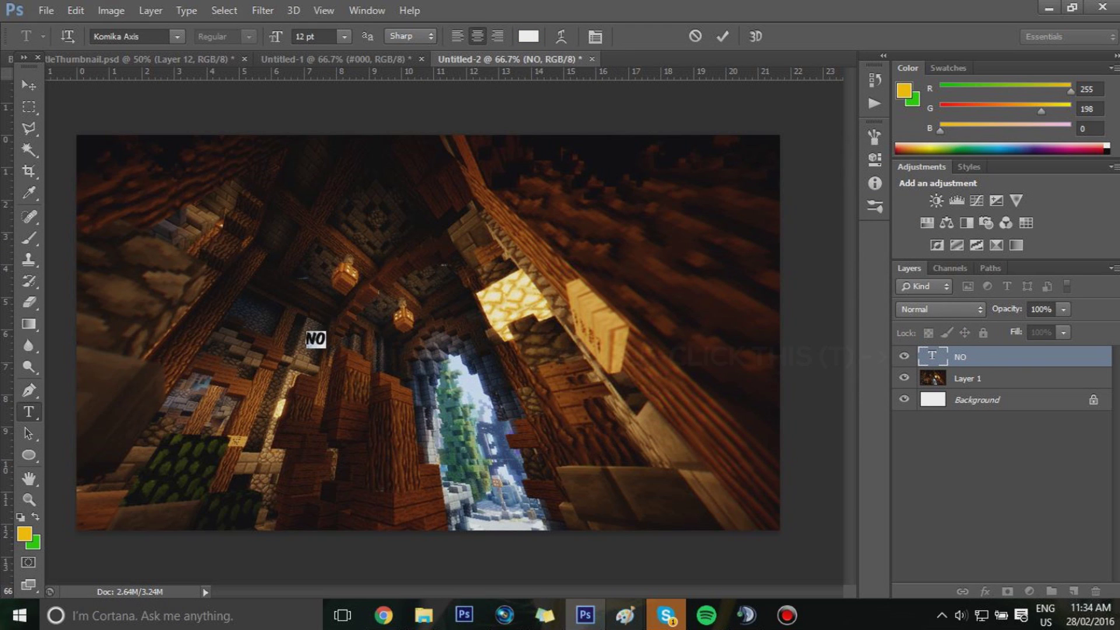
pyautogui.doubleClick(933, 356)
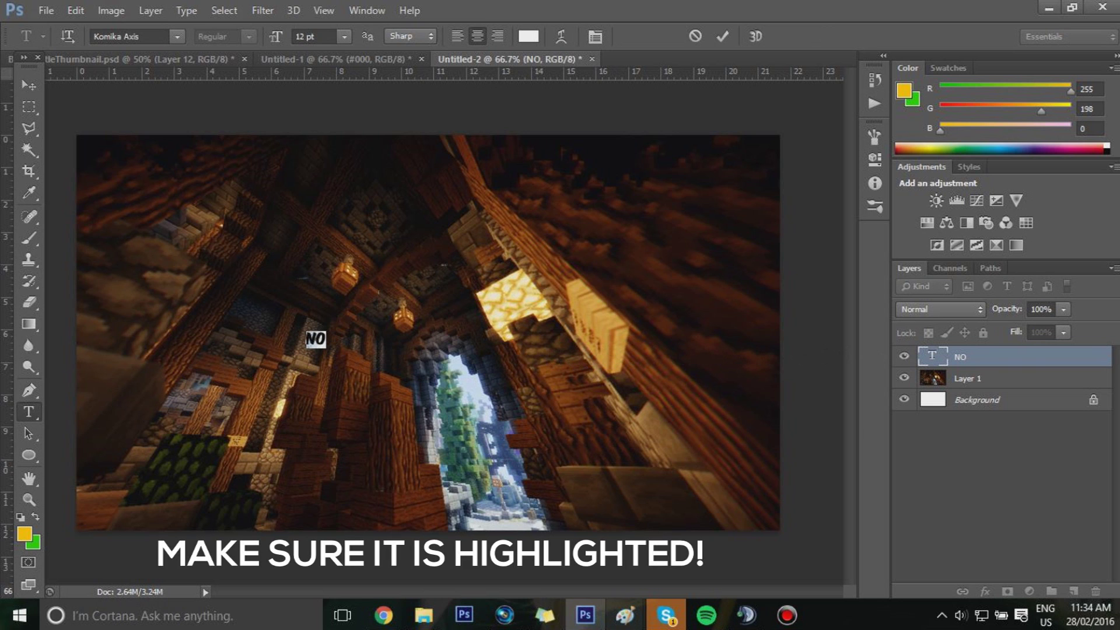
pyautogui.click(528, 36)
pyautogui.write('ff0000')
pyautogui.moveTo(746, 191); pyautogui.dragTo(540, 191)
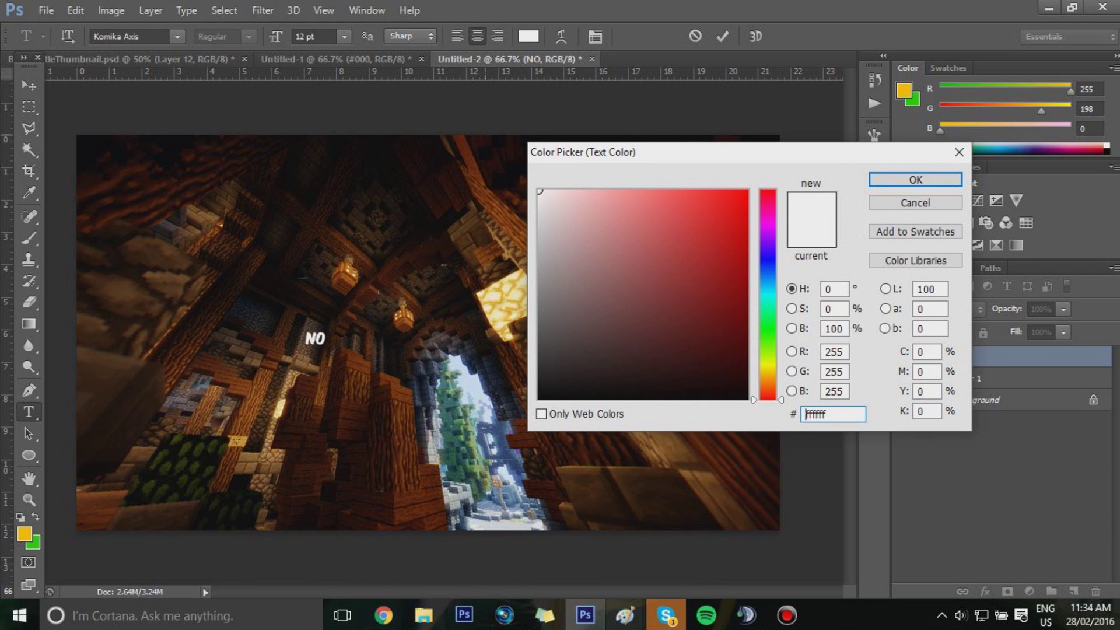
pyautogui.click(915, 180)
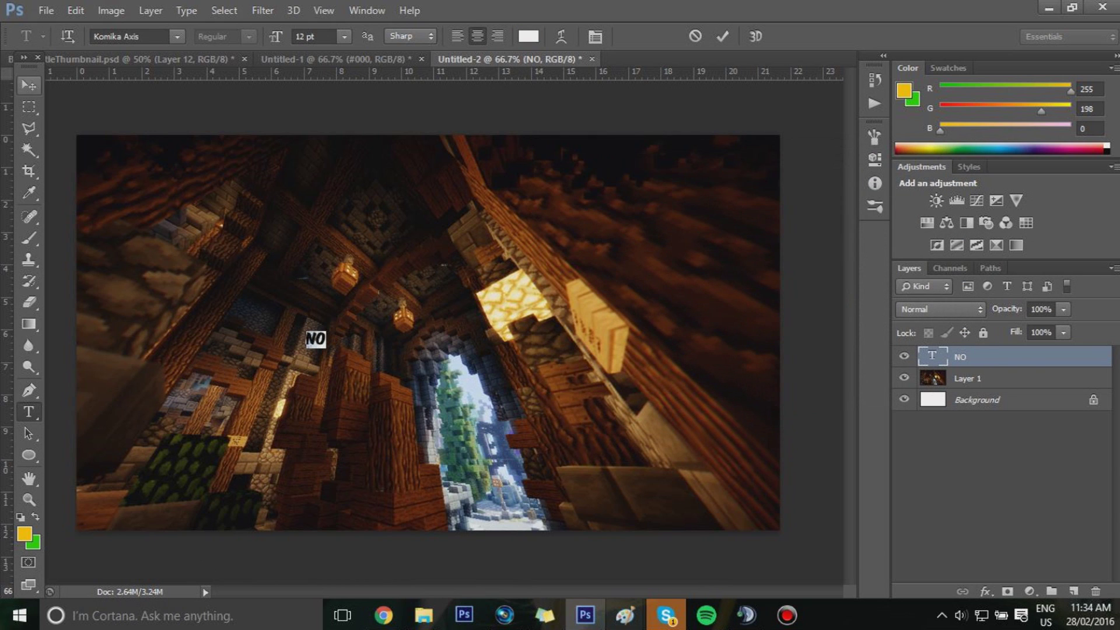
# - Move the NO text toward the canvas centre and enlarge it to about a quarter of the canvas width
pyautogui.click(29, 85)
pyautogui.moveTo(315, 338); pyautogui.dragTo(405, 312)
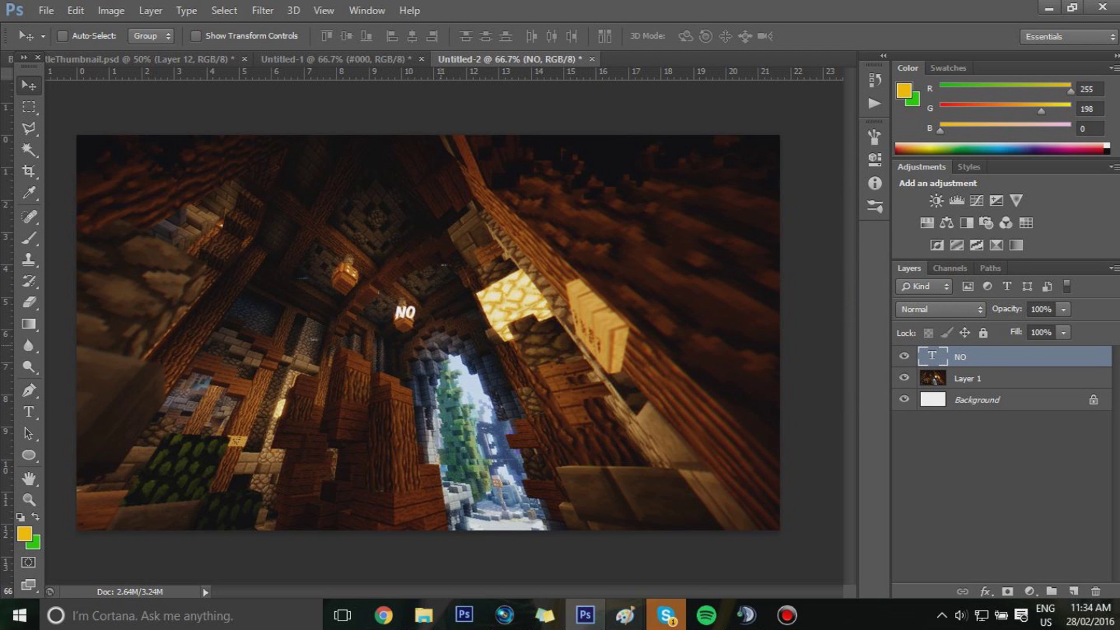
pyautogui.hotkey('ctrl', 't')
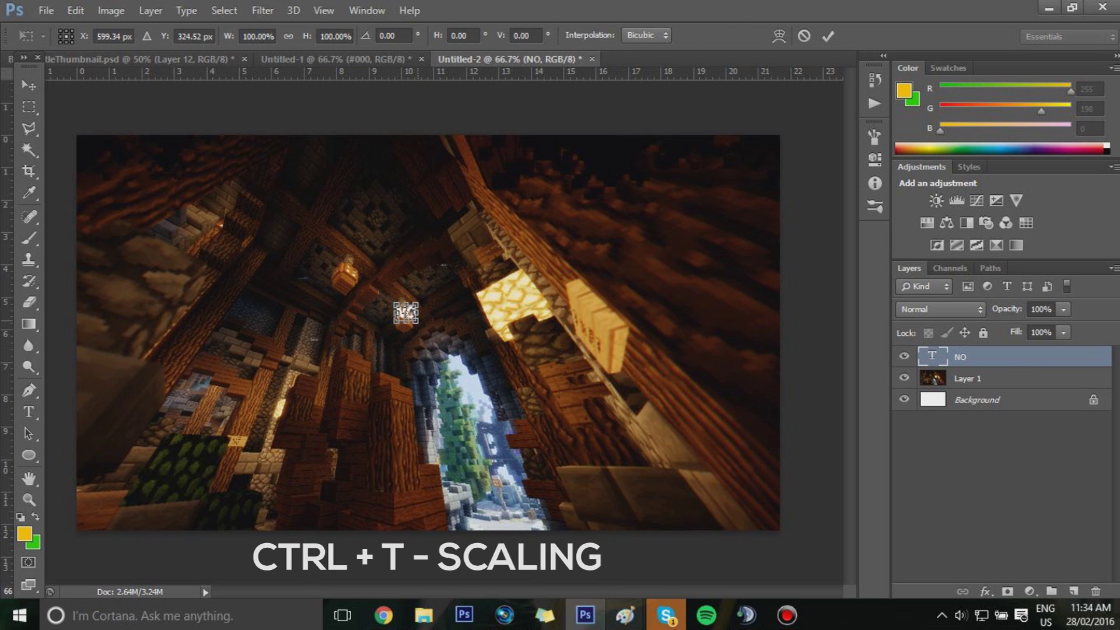
pyautogui.moveTo(417, 323); pyautogui.dragTo(584, 439)
pyautogui.moveTo(551, 400); pyautogui.dragTo(604, 348)
pyautogui.press('Return')
# - Position the enlarged NO text slightly above the canvas centre, leaving room for a second title line below
pyautogui.moveTo(614, 309); pyautogui.dragTo(399, 260)
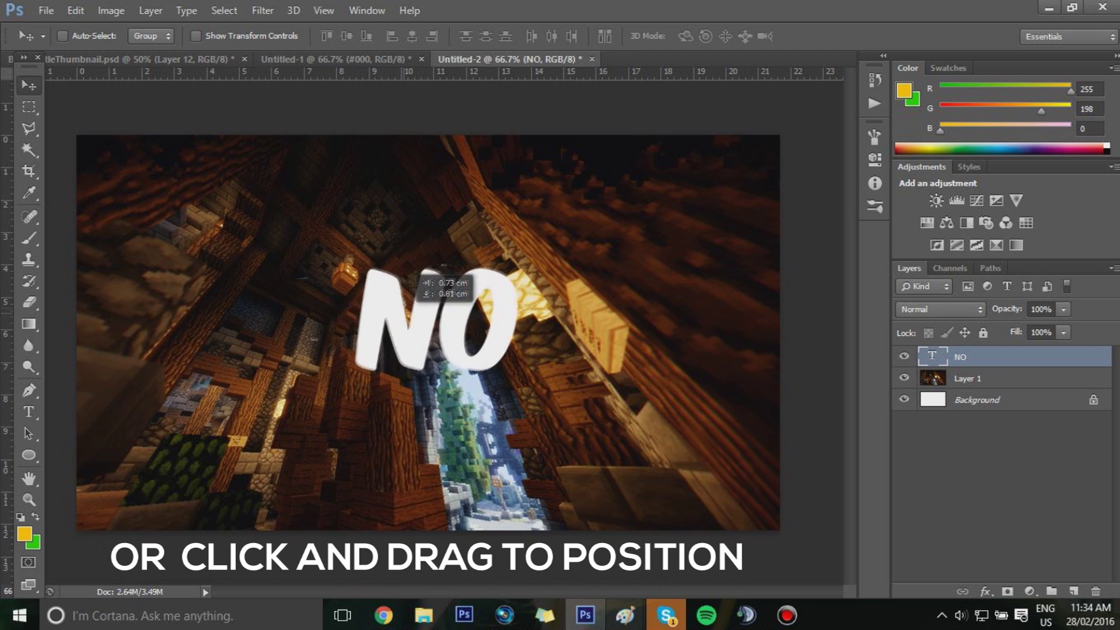
pyautogui.moveTo(400, 261)
pyautogui.mouseDown()
pyautogui.moveTo(412, 266)
pyautogui.moveTo(402, 281)
pyautogui.moveTo(400, 271)
pyautogui.mouseUp()
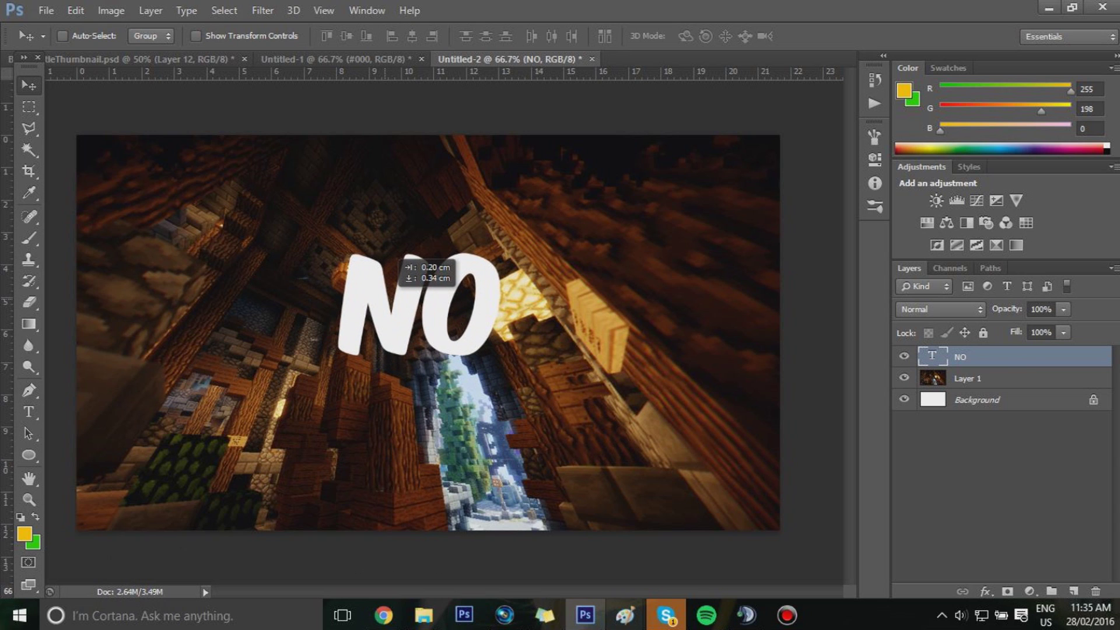
pyautogui.moveTo(405, 319); pyautogui.dragTo(408, 319)
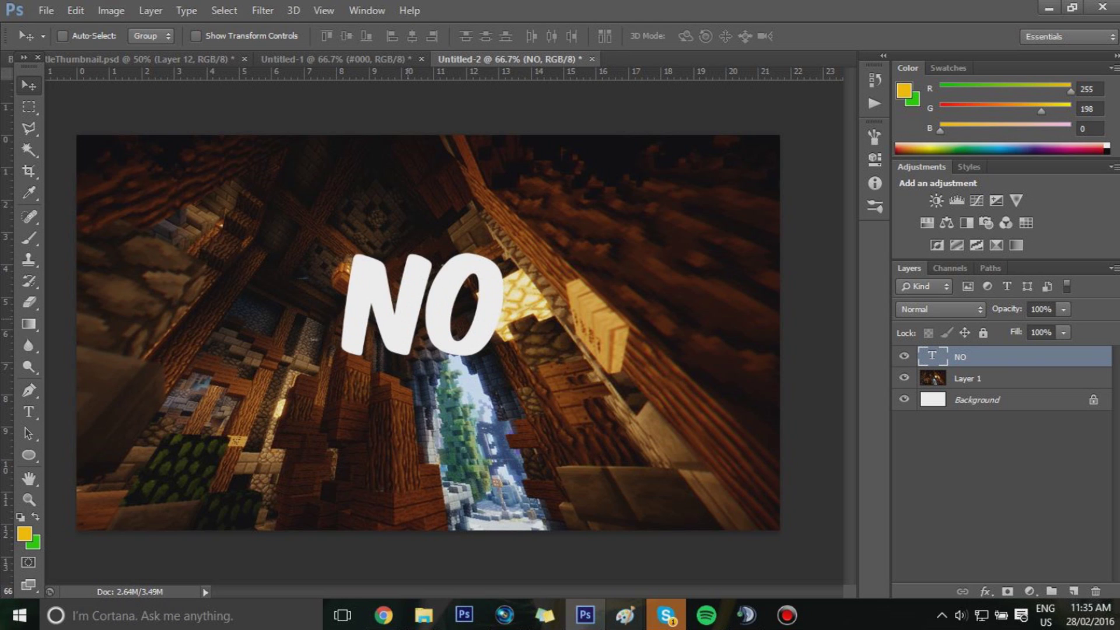
pyautogui.moveTo(406, 262); pyautogui.dragTo(404, 239)
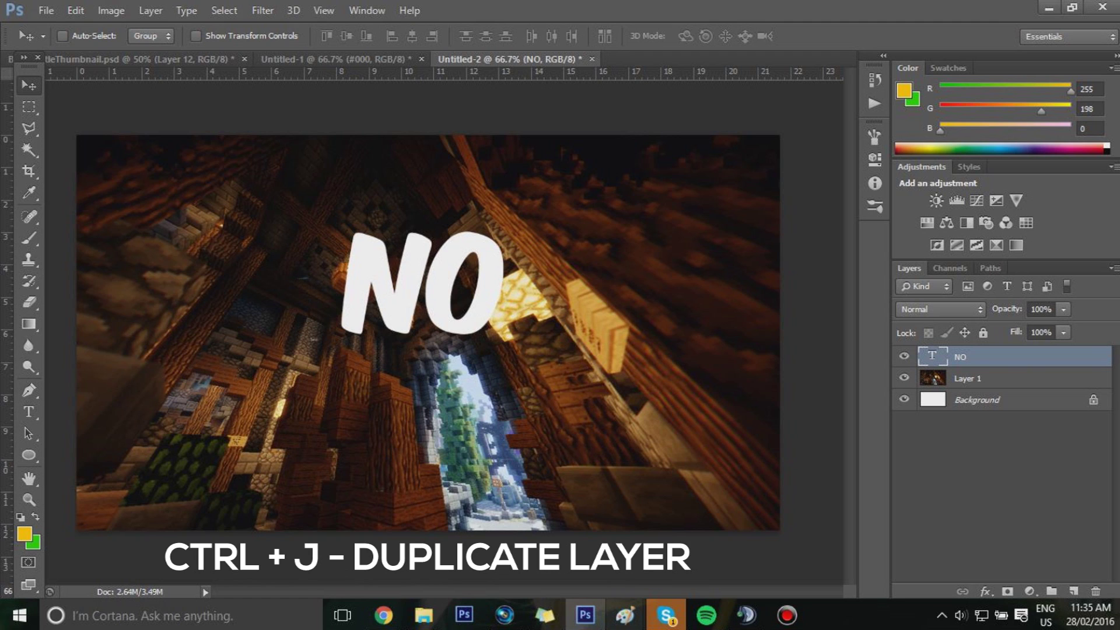
# - Duplicate the NO text layer and place the copy directly beneath the original, offset slightly to the left
pyautogui.hotkey('ctrl', 'j')
pyautogui.moveTo(422, 217); pyautogui.dragTo(428, 328)
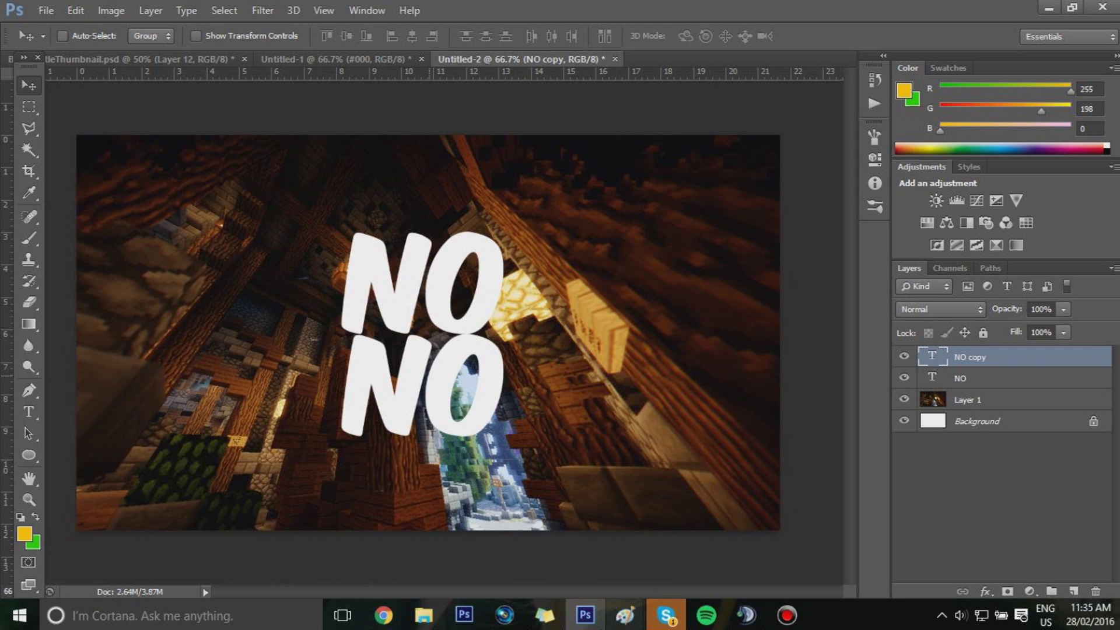
pyautogui.moveTo(423, 382); pyautogui.dragTo(416, 382)
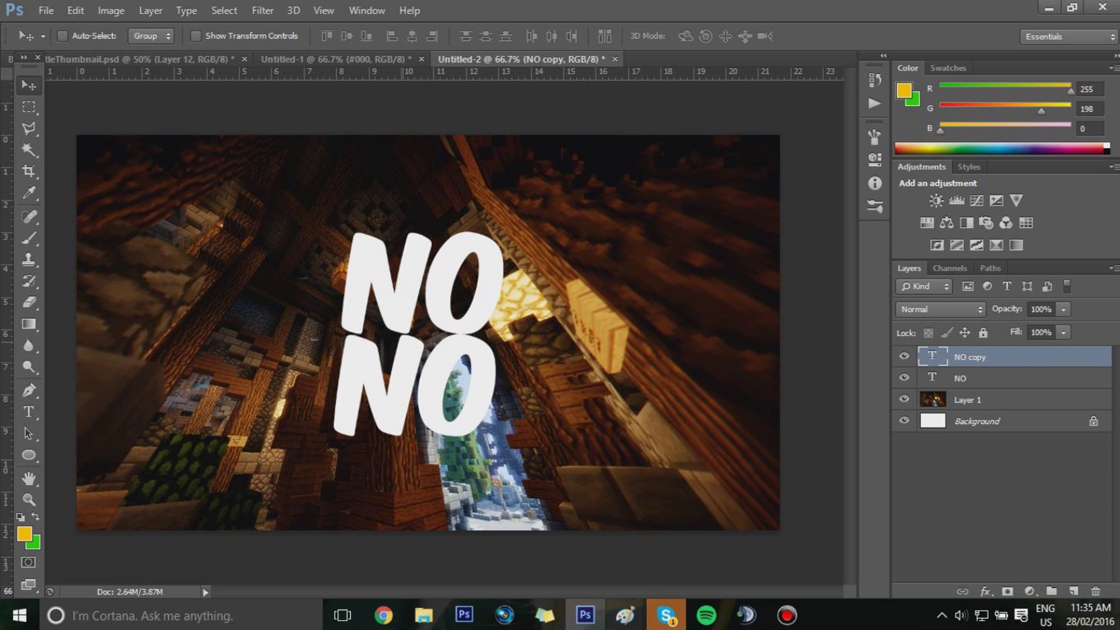
pyautogui.moveTo(426, 331); pyautogui.dragTo(426, 329)
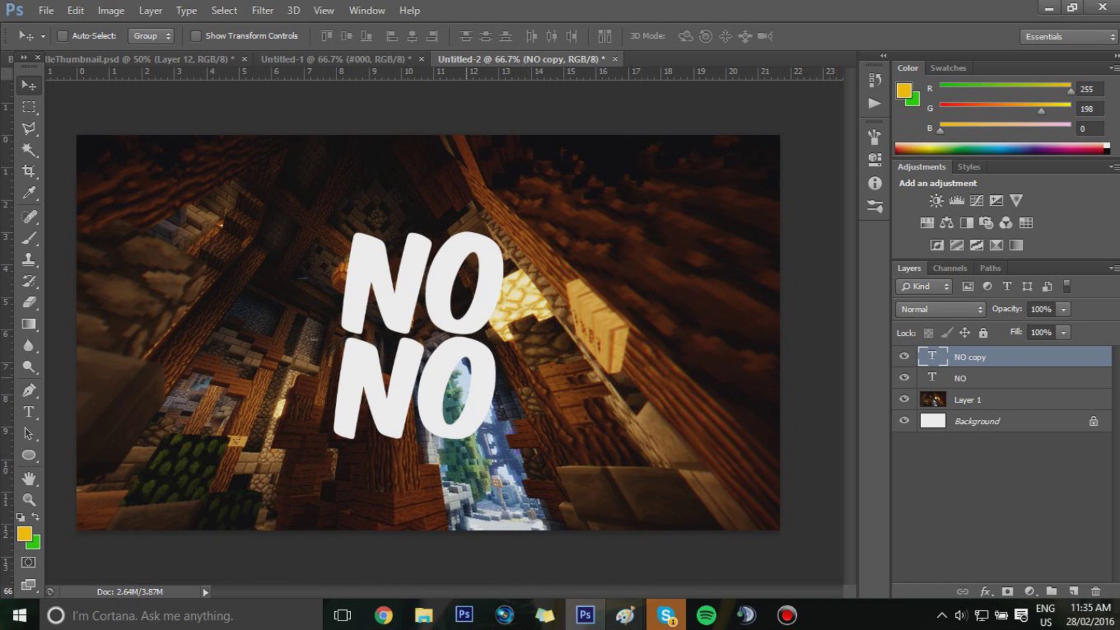
pyautogui.moveTo(466, 378); pyautogui.dragTo(467, 379)
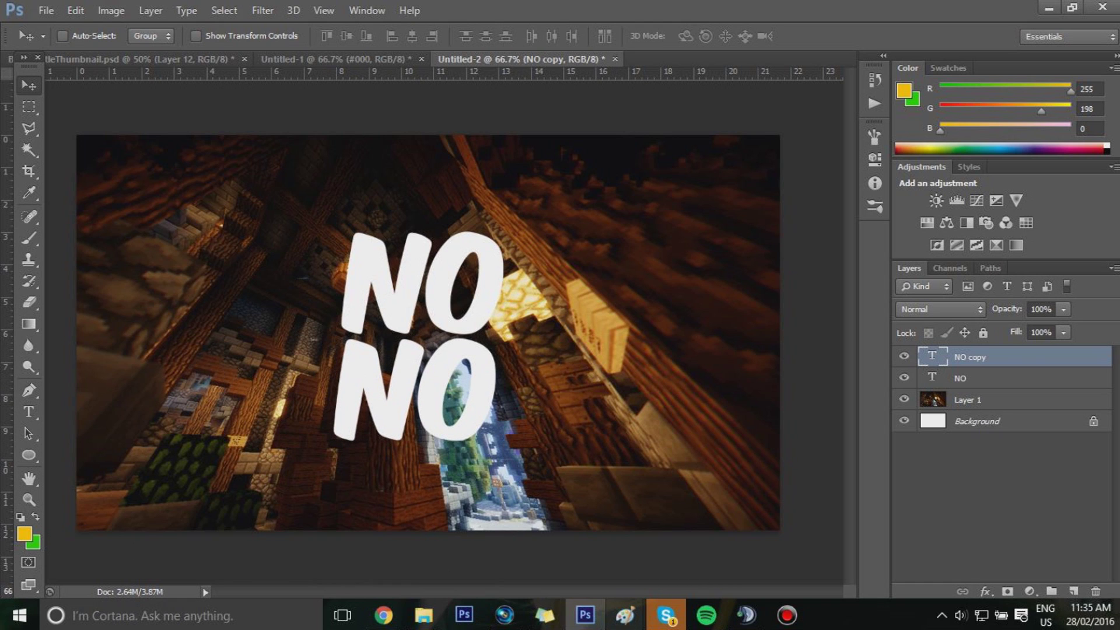
# - Reword the lower NO copy as "WINS?" and shift it slightly to the right so it lines up beneath the first line
pyautogui.doubleClick(932, 356)
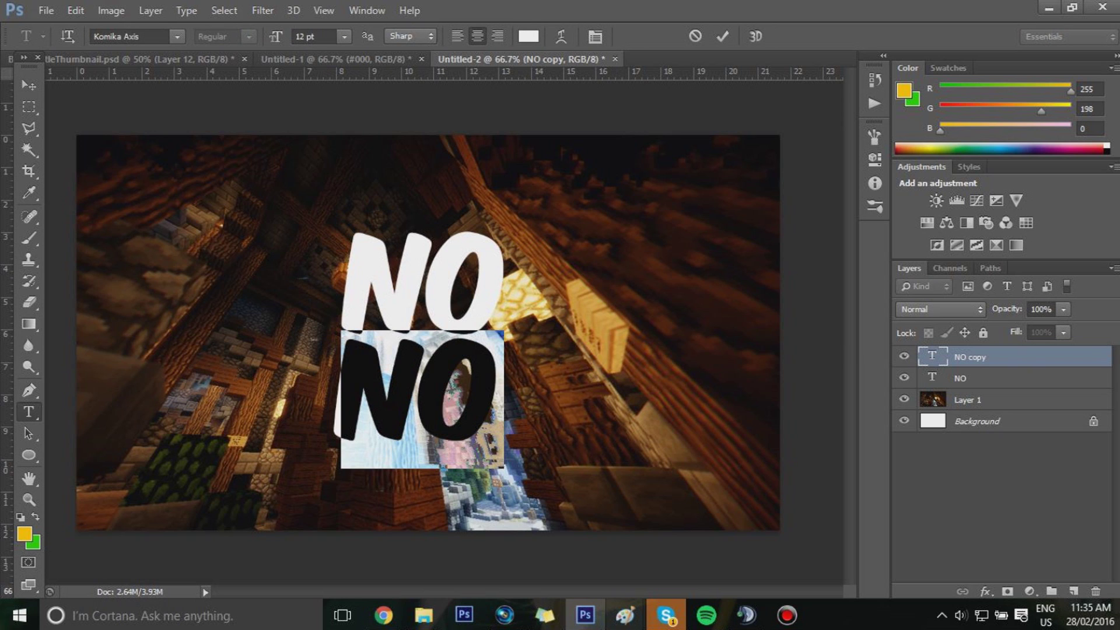
pyautogui.write('NO')
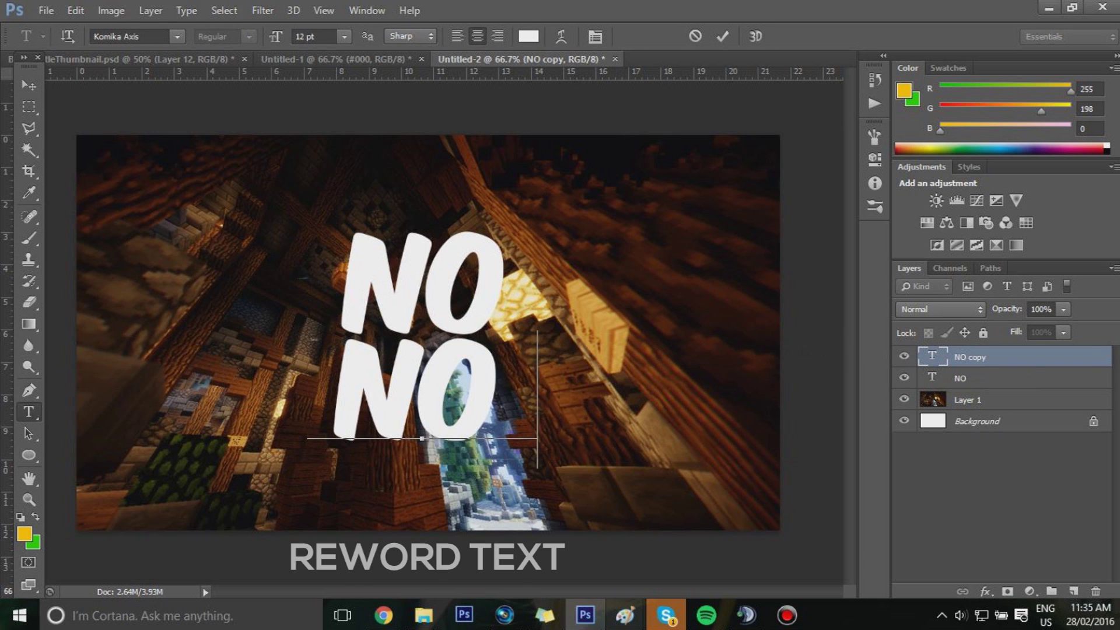
pyautogui.press('BackSpace')
pyautogui.press('BackSpace')
pyautogui.write('WINS?')
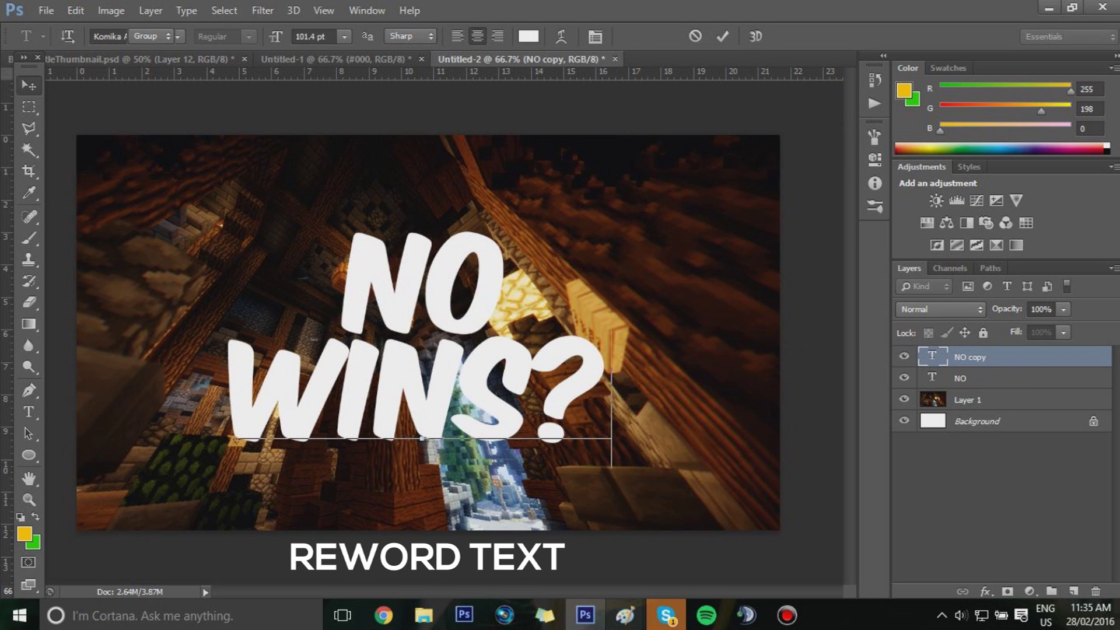
pyautogui.moveTo(472, 406); pyautogui.dragTo(512, 367)
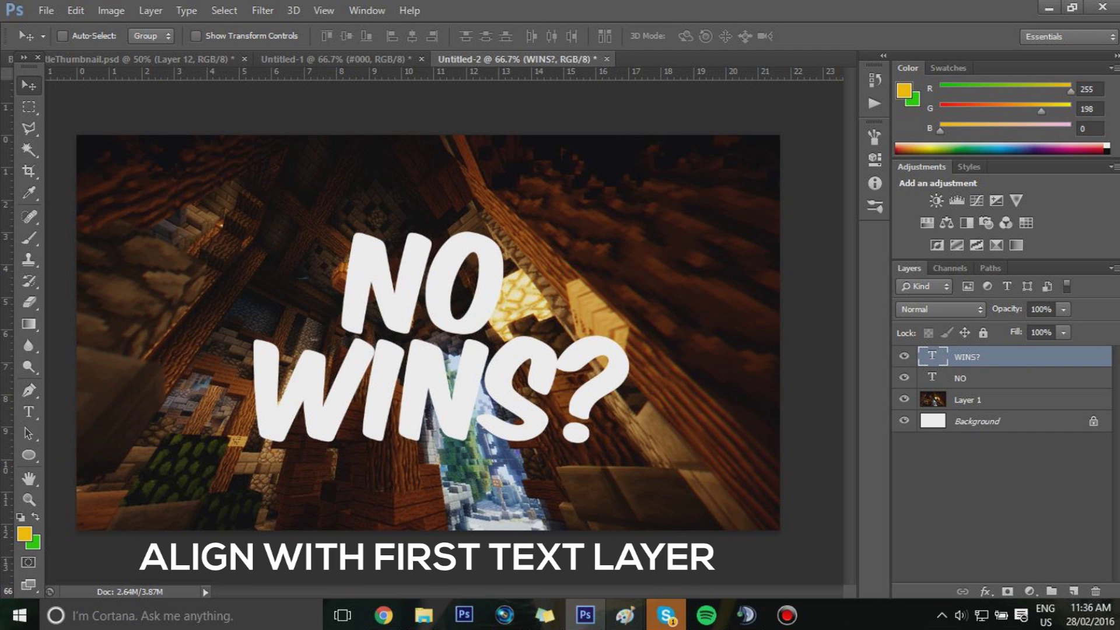
# - Add a black-to-white linear Gradient Overlay at 20% opacity to the NO text layer
pyautogui.click(992, 378)
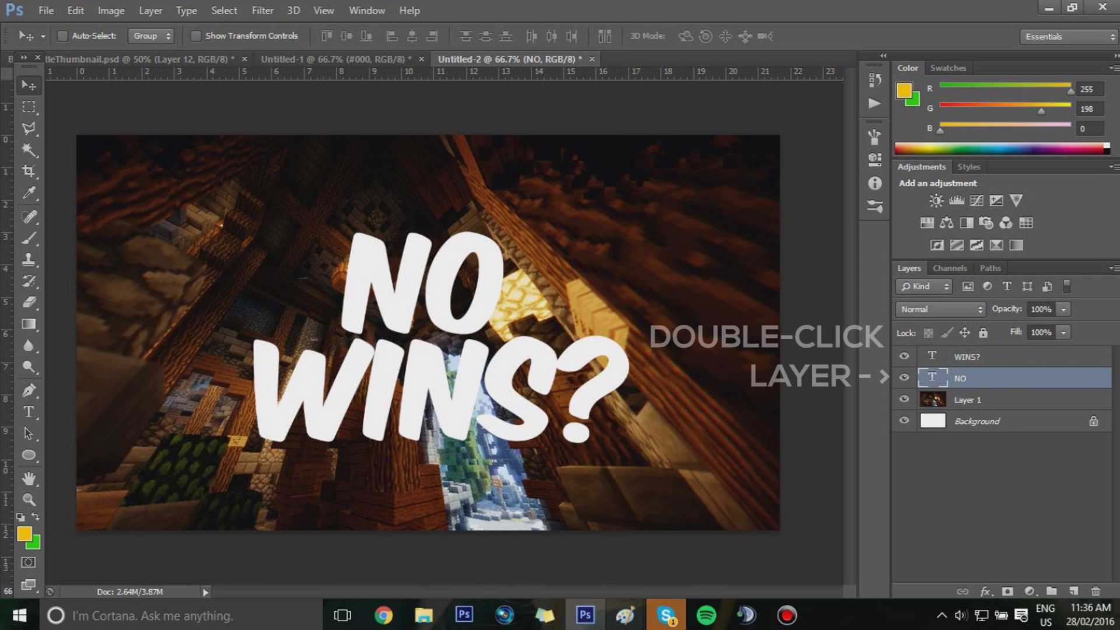
pyautogui.doubleClick(1021, 378)
pyautogui.moveTo(688, 160); pyautogui.dragTo(720, 138)
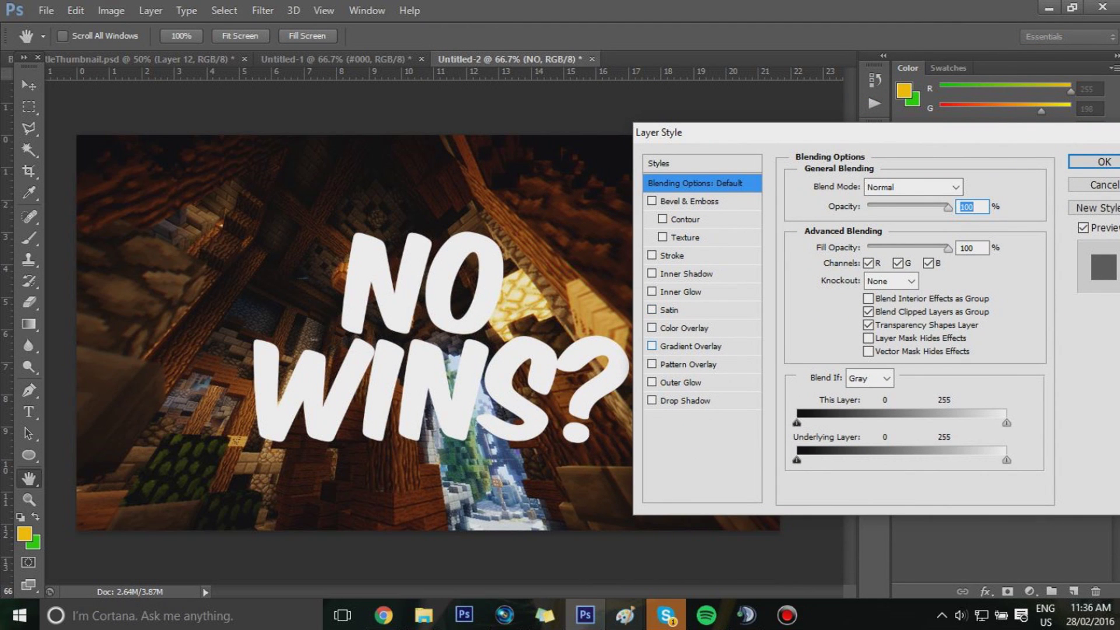
pyautogui.click(652, 346)
pyautogui.moveTo(982, 207); pyautogui.dragTo(957, 207)
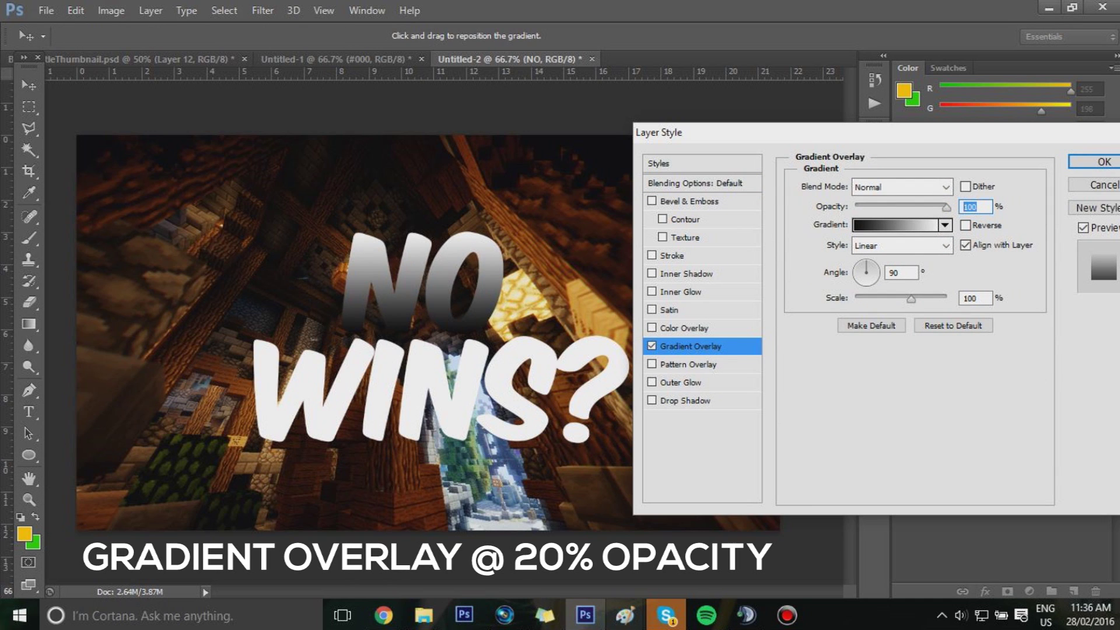
pyautogui.write('20')
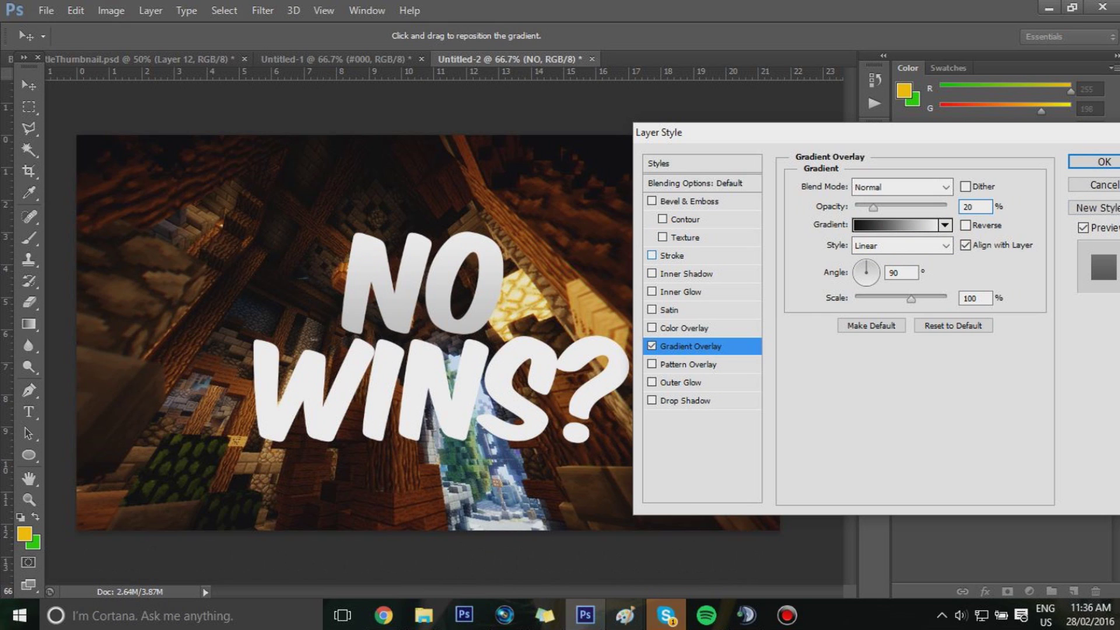
# - Add a Stroke to the NO layer and set its color to dark grey, 1f1d1d
pyautogui.click(652, 255)
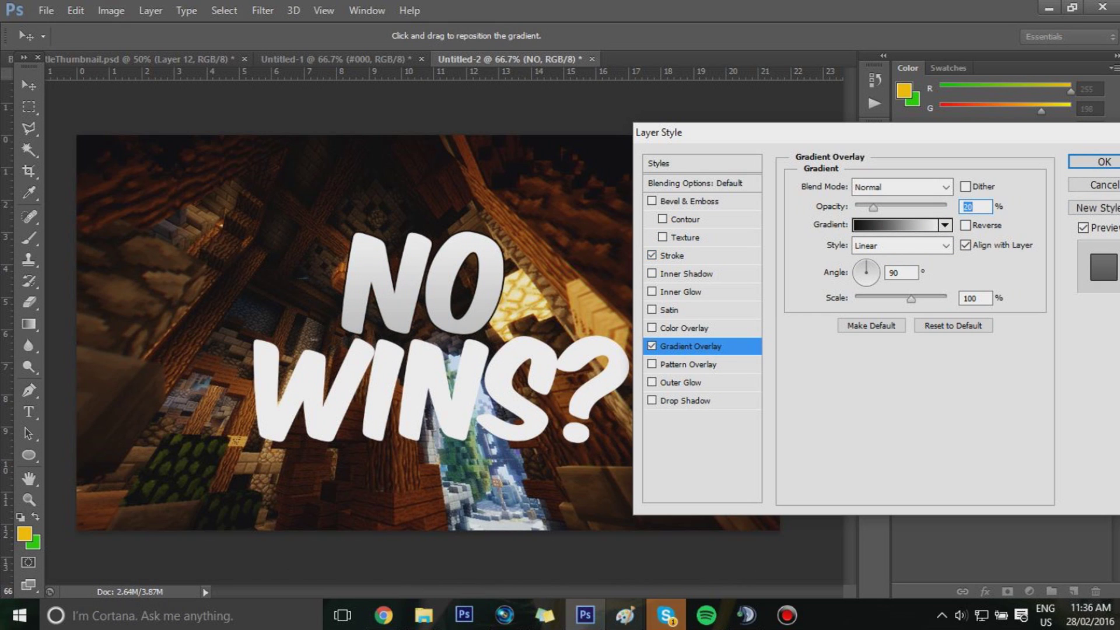
pyautogui.click(671, 255)
pyautogui.click(832, 368)
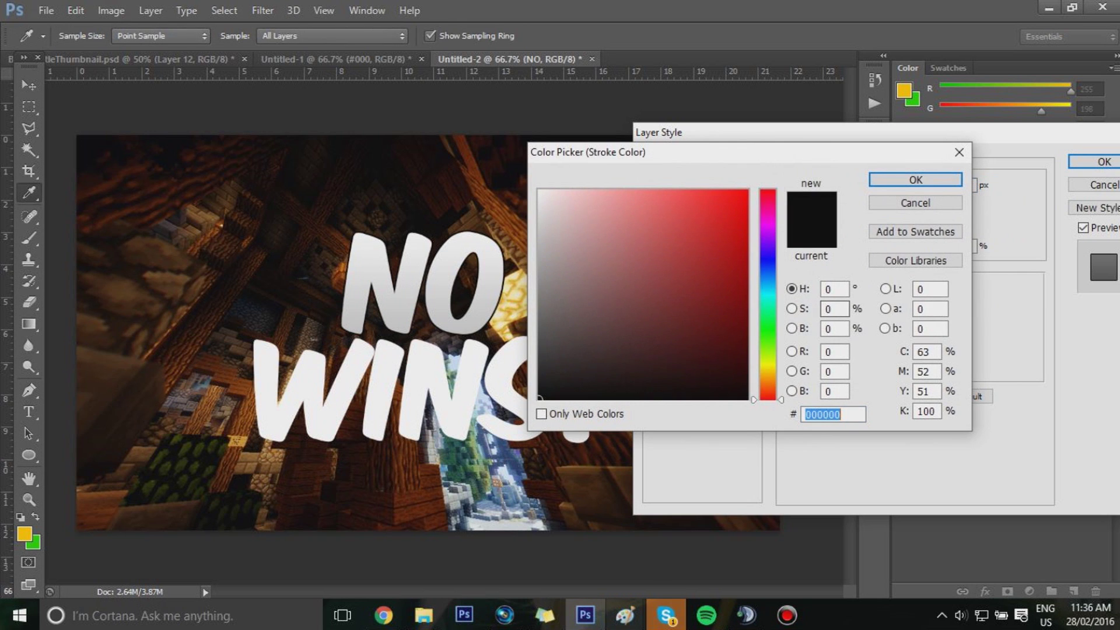
pyautogui.click(383, 615)
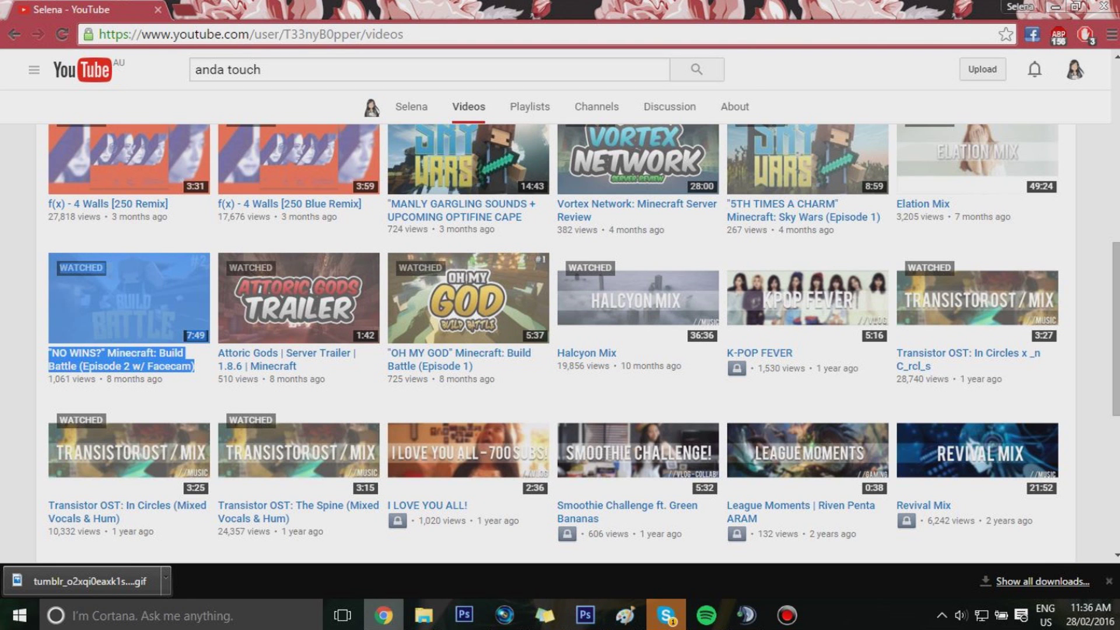
pyautogui.hotkey('alt', 'Tab')
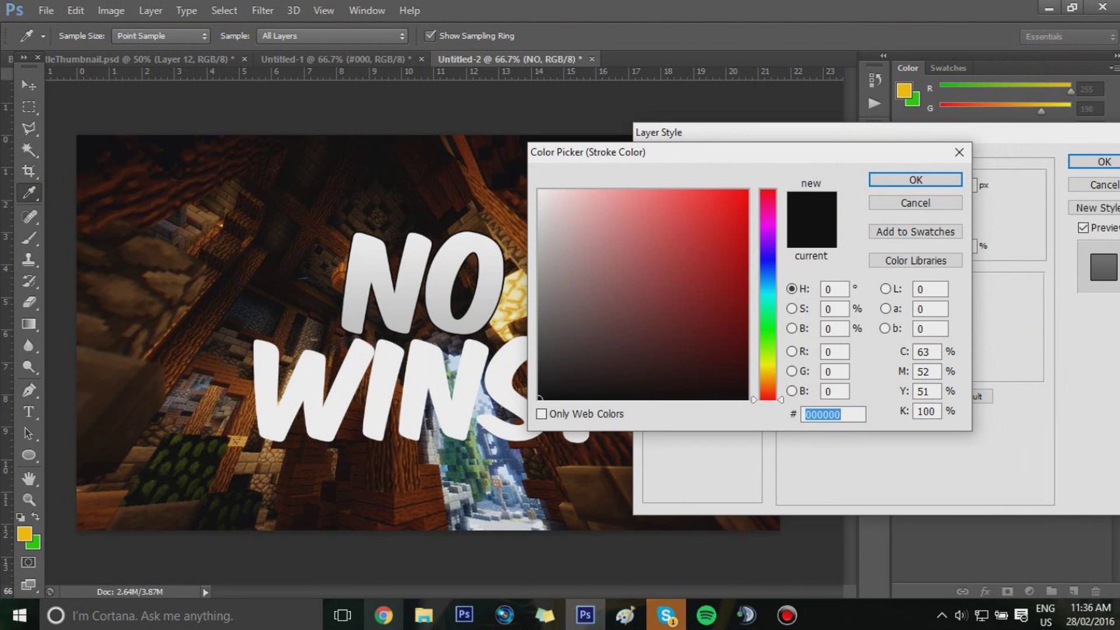
pyautogui.write('151212')
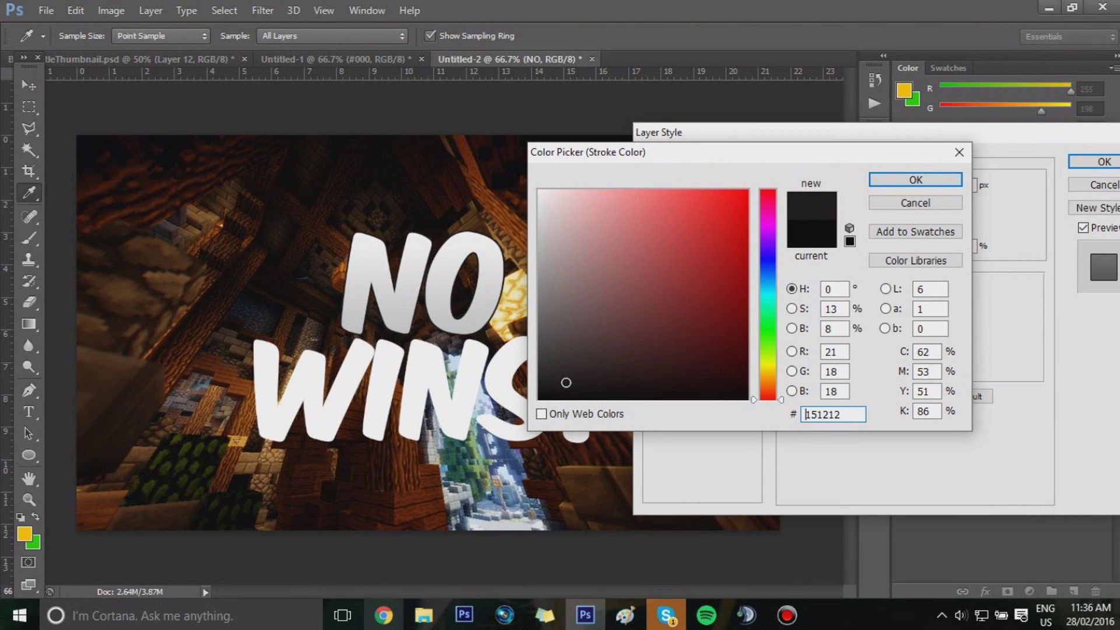
pyautogui.moveTo(566, 382); pyautogui.dragTo(550, 374)
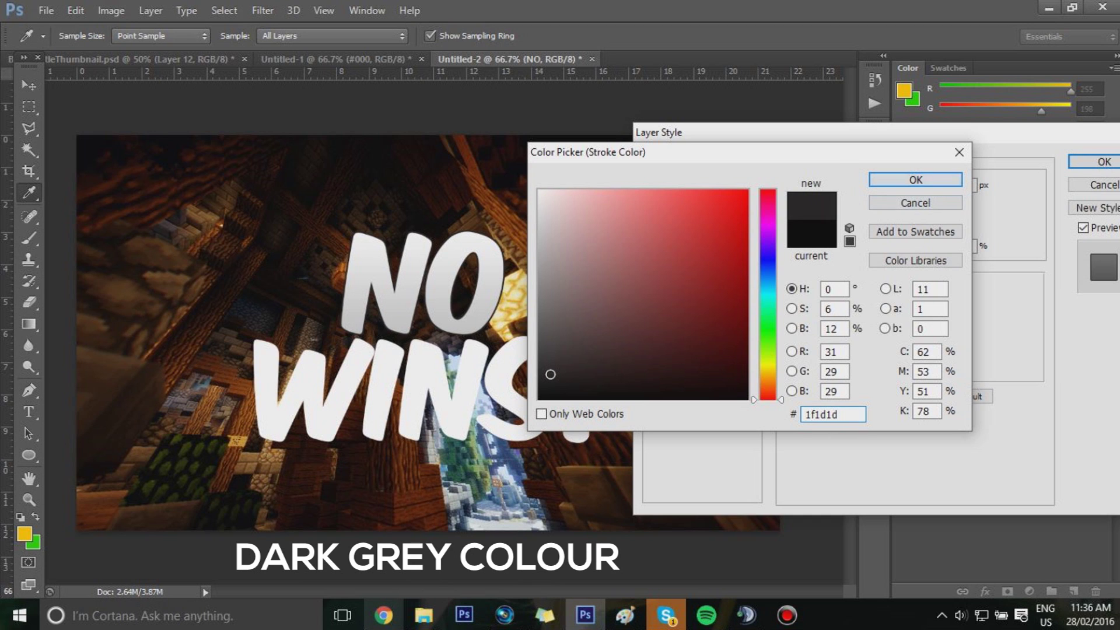
pyautogui.press('Return')
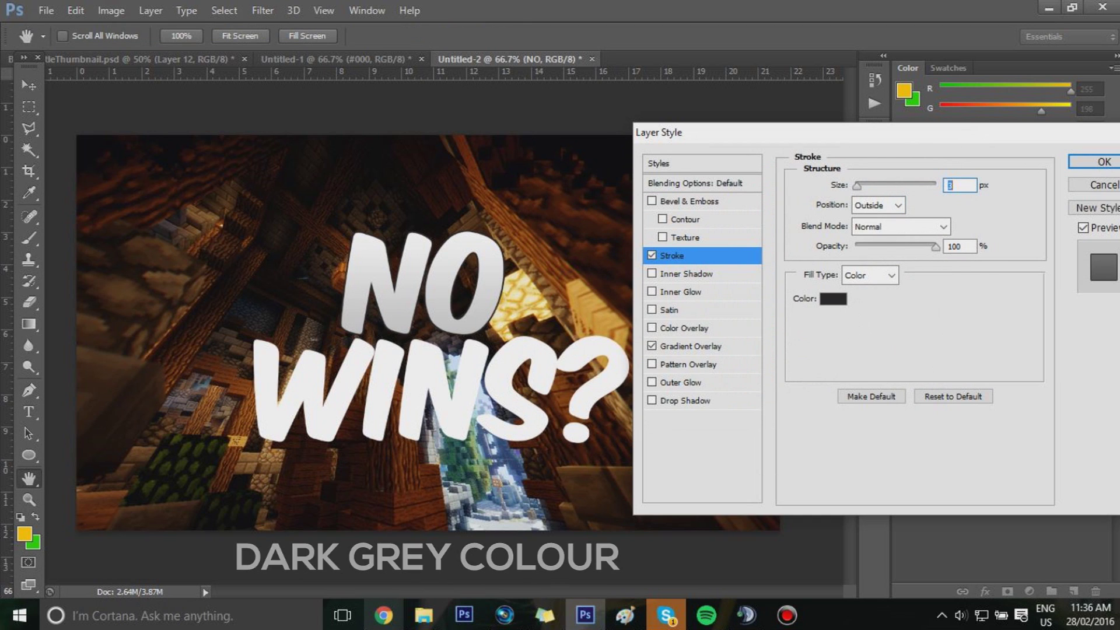
# - Set the NO layer's stroke size to 15 px and apply the layer style
pyautogui.write('20')
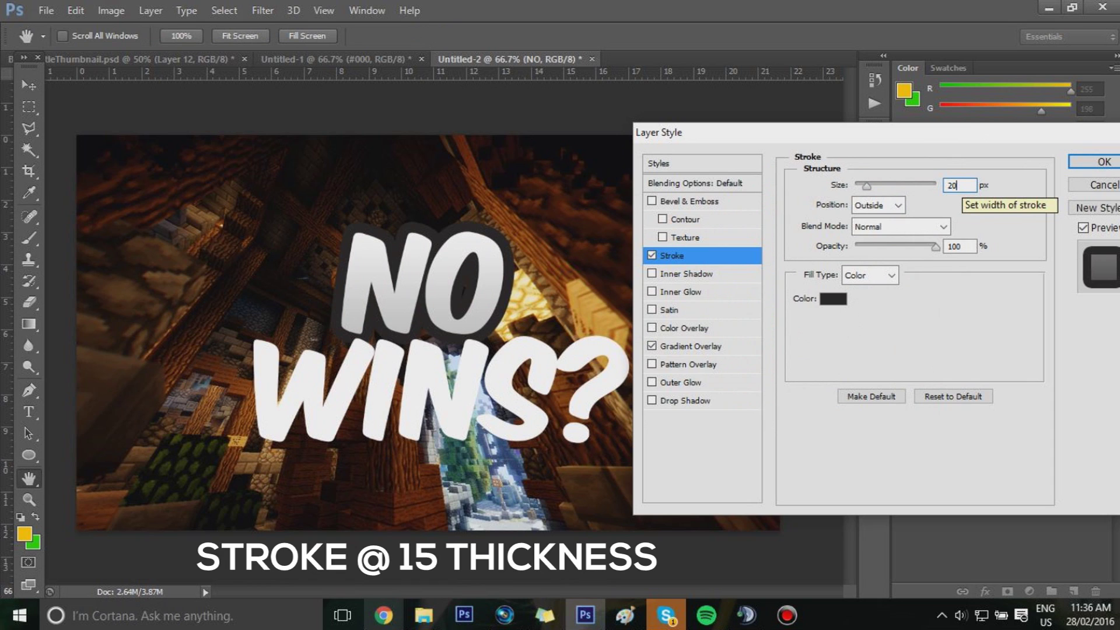
pyautogui.press('BackSpace')
pyautogui.press('BackSpace')
pyautogui.write('15')
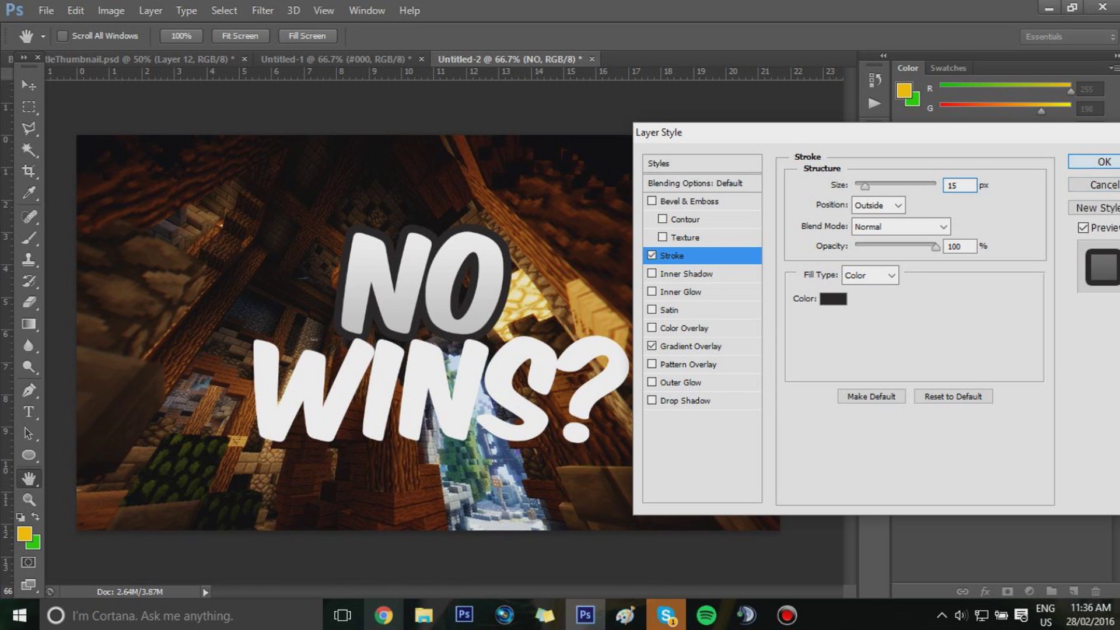
pyautogui.press('Return')
# - Try scaling the NO text down to about 30% of its size, and undo the resize
pyautogui.hotkey('ctrl', 't')
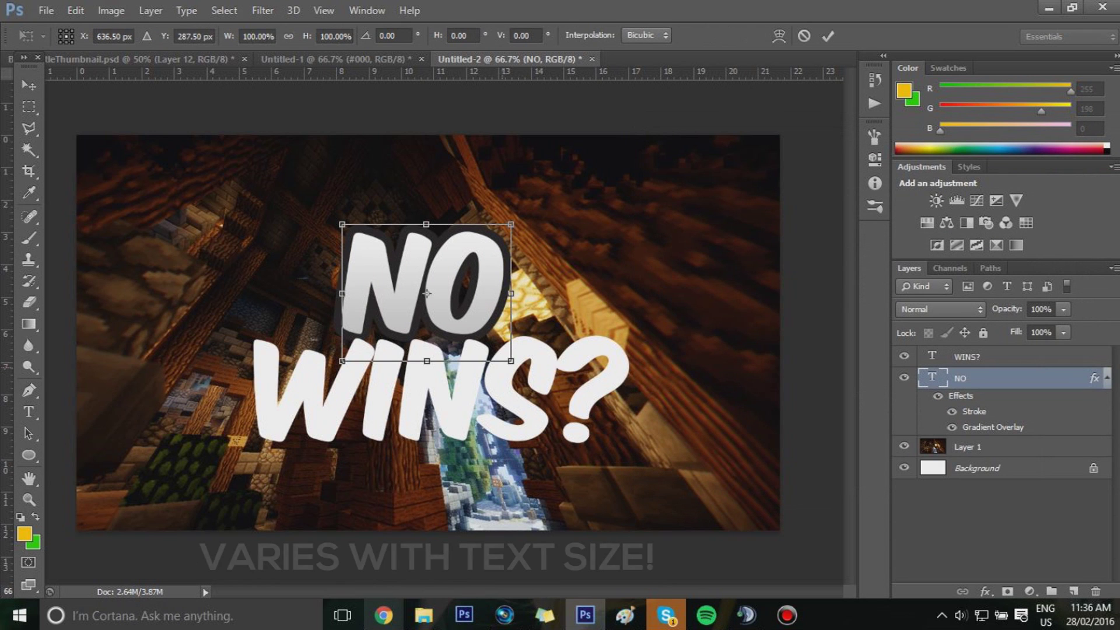
pyautogui.moveTo(464, 319); pyautogui.dragTo(392, 265)
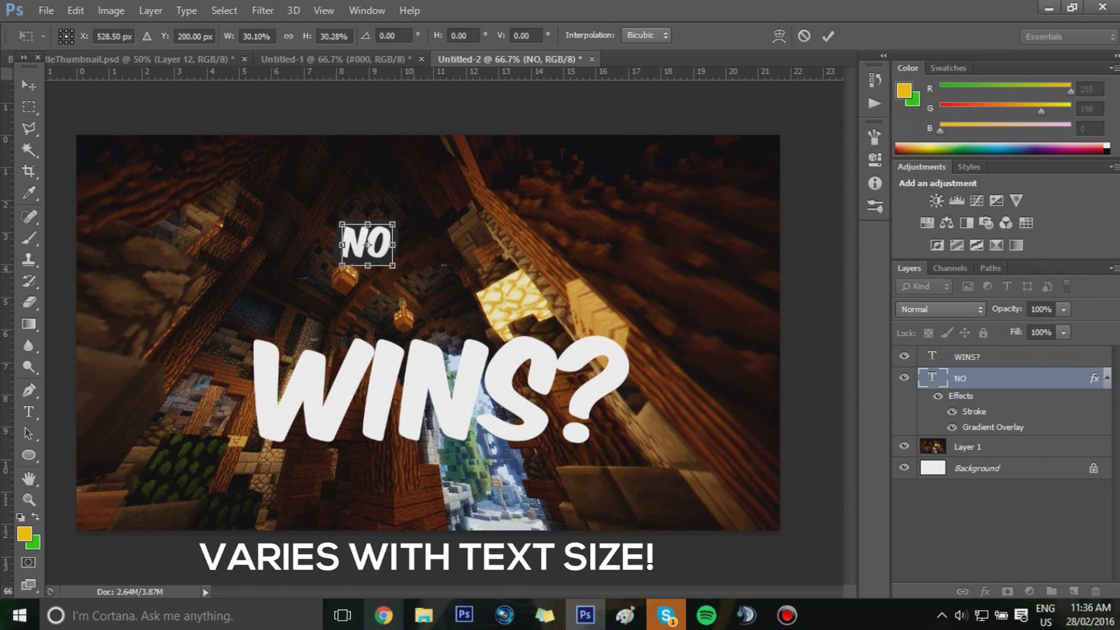
pyautogui.press('Return')
pyautogui.hotkey('ctrl', 'z')
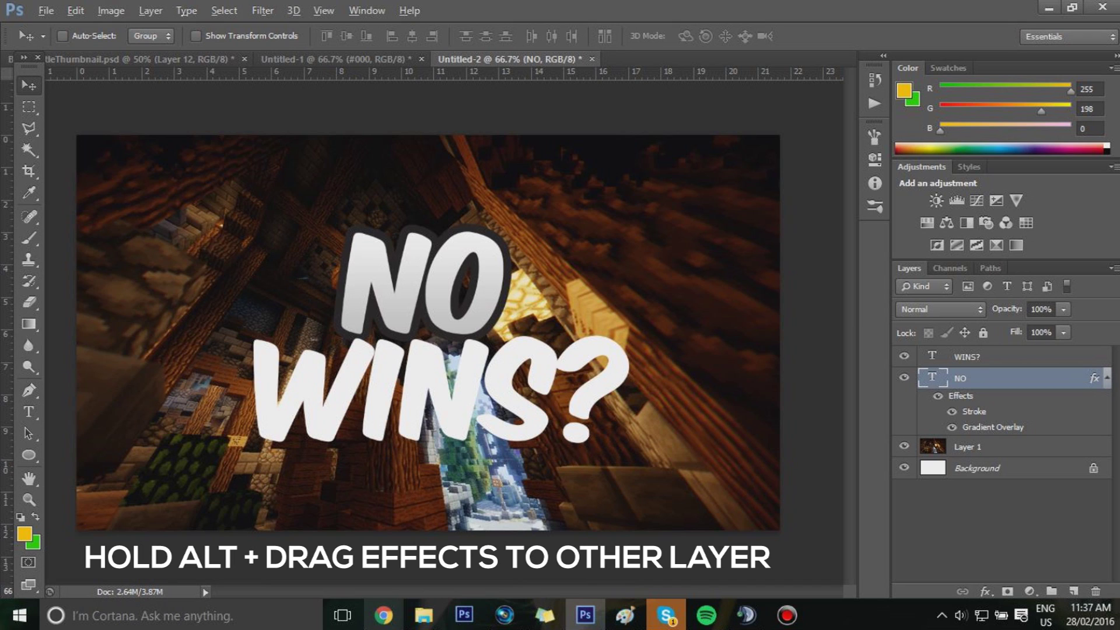
# - Copy the NO layer's stroke and gradient effects to the WINS? layer and move WINS? straight down about 0.22 cm
pyautogui.moveTo(961, 396)
pyautogui.mouseDown()
pyautogui.moveTo(1012, 374)
pyautogui.moveTo(980, 391)
pyautogui.moveTo(1019, 387)
pyautogui.moveTo(1001, 384)
pyautogui.moveTo(1000, 402)
pyautogui.moveTo(992, 359)
pyautogui.mouseUp()
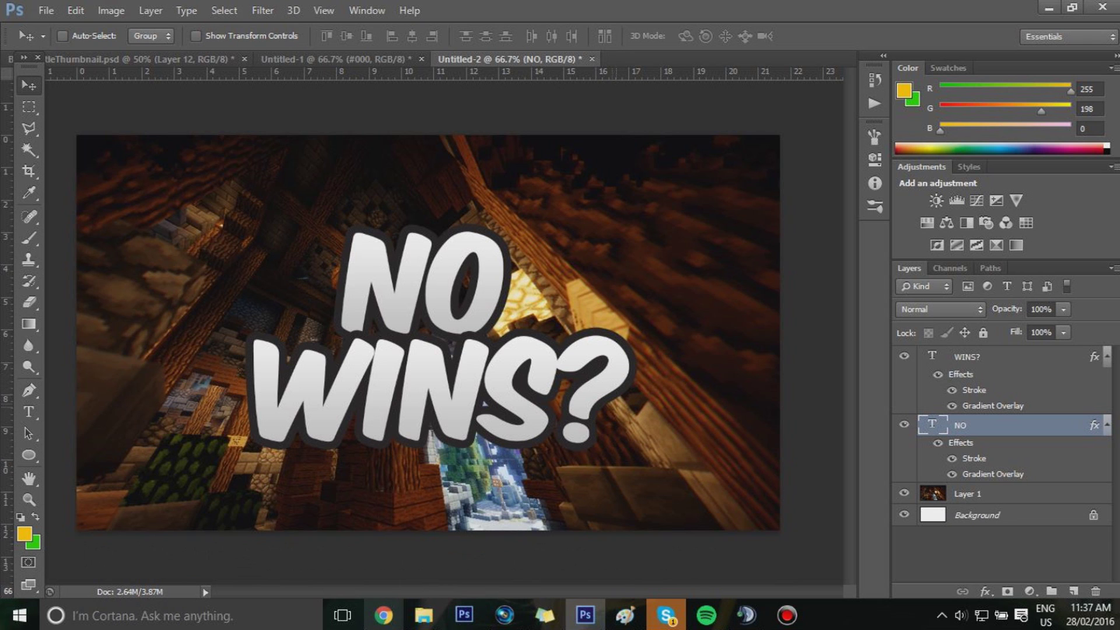
pyautogui.click(1002, 356)
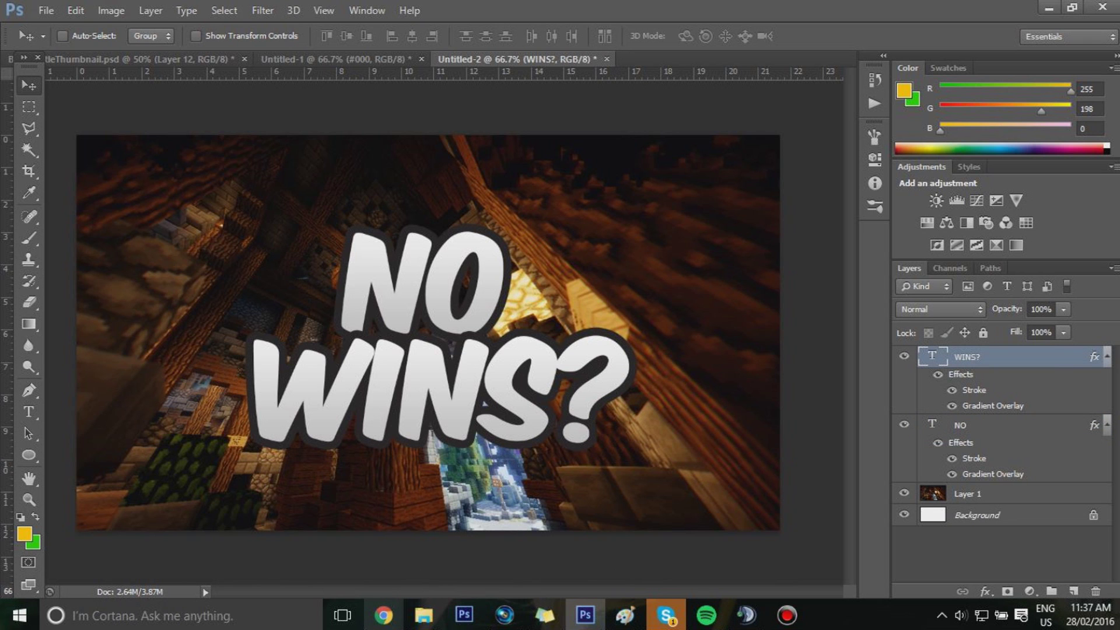
pyautogui.hotkey('ctrl', '+')
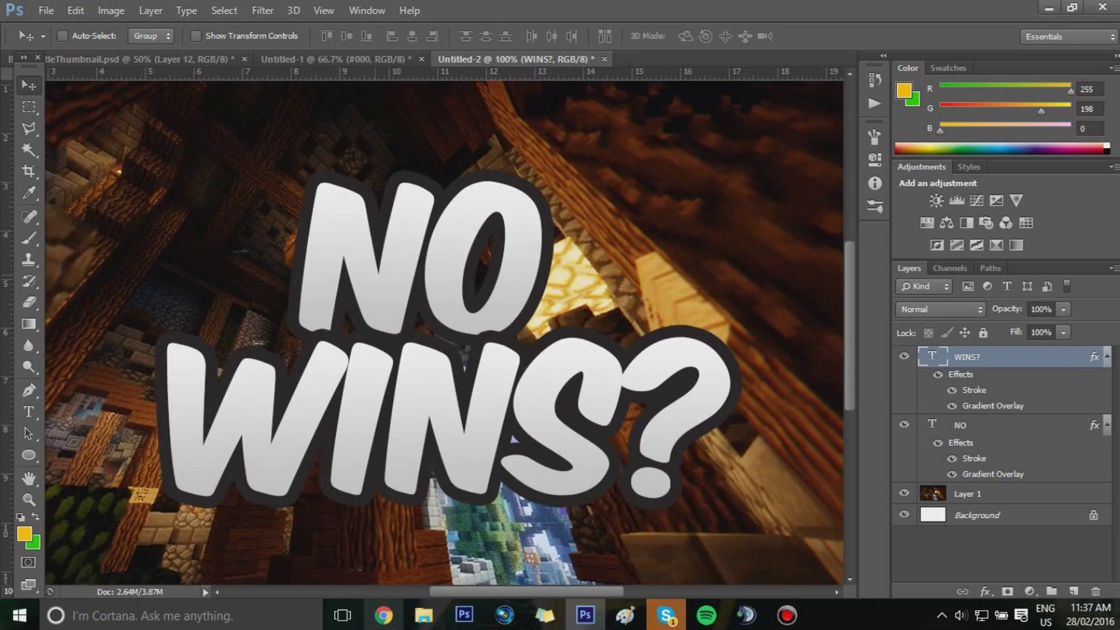
pyautogui.hotkey('ctrl', '-')
pyautogui.moveTo(501, 369); pyautogui.dragTo(501, 377)
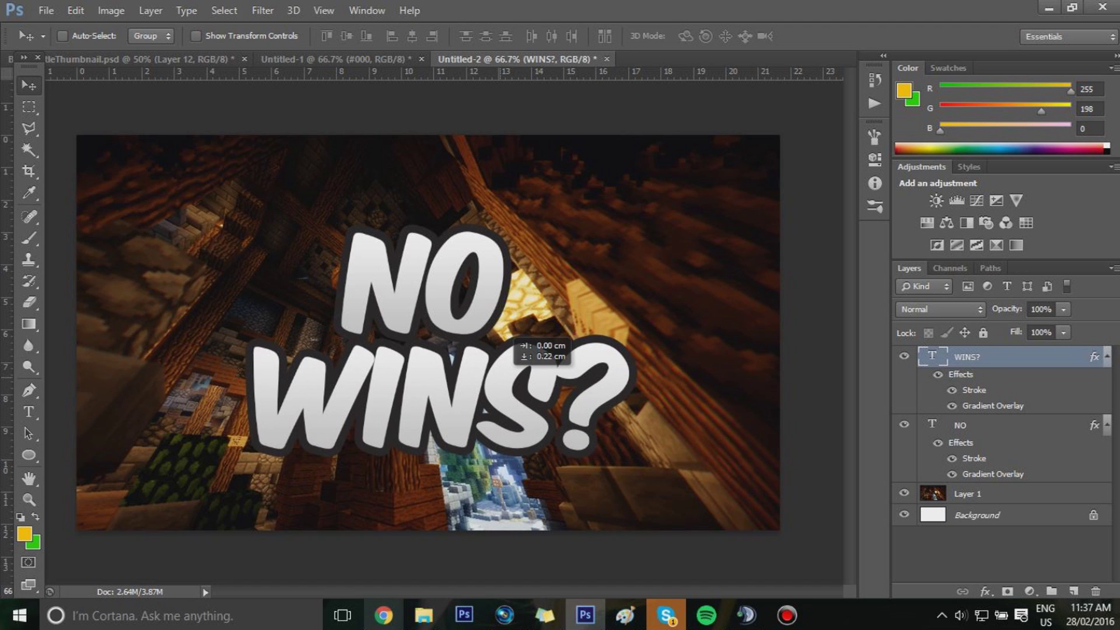
pyautogui.moveTo(508, 332); pyautogui.dragTo(509, 332)
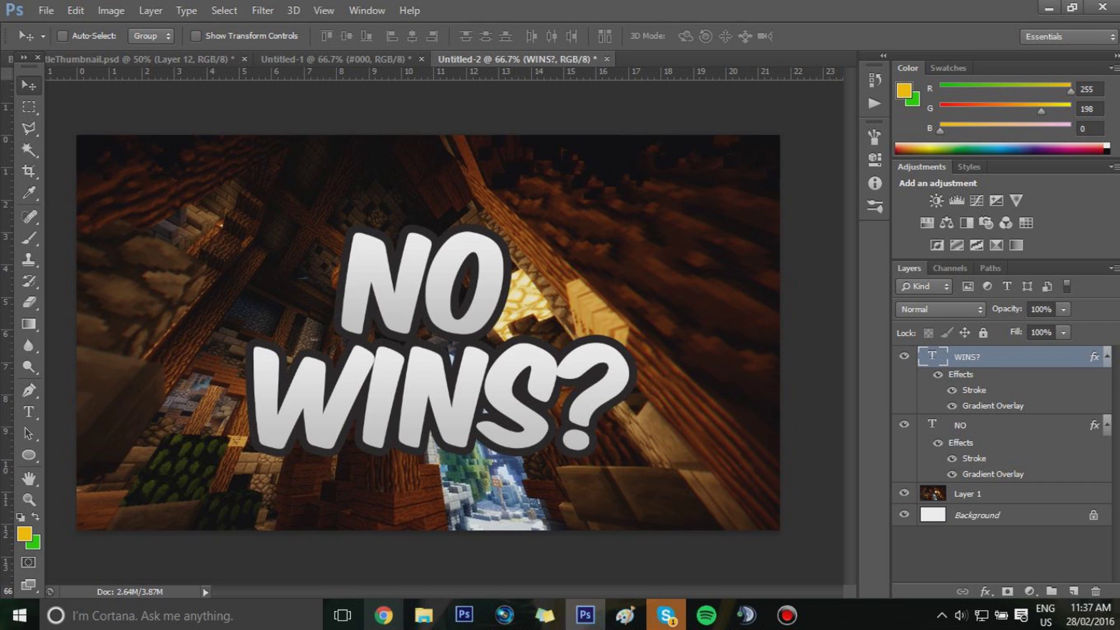
# - Nudge the NO text slightly down toward WINS? and check the spacing between the two lines up close
pyautogui.click(992, 425)
pyautogui.moveTo(423, 311); pyautogui.dragTo(424, 314)
pyautogui.moveTo(431, 272); pyautogui.dragTo(444, 273)
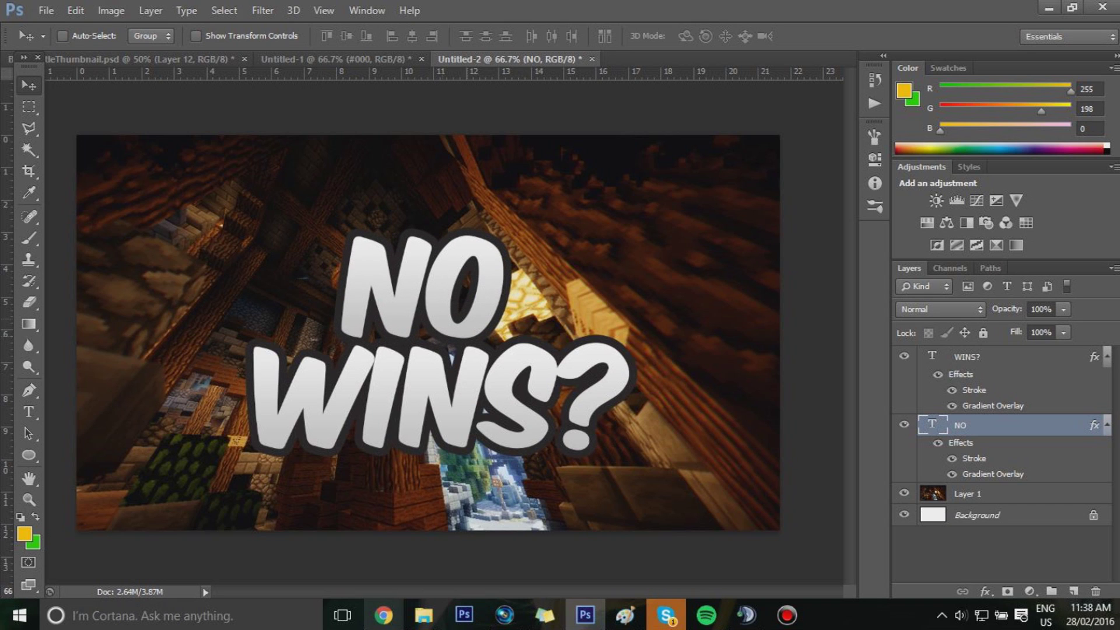
pyautogui.hotkey('ctrl', '+')
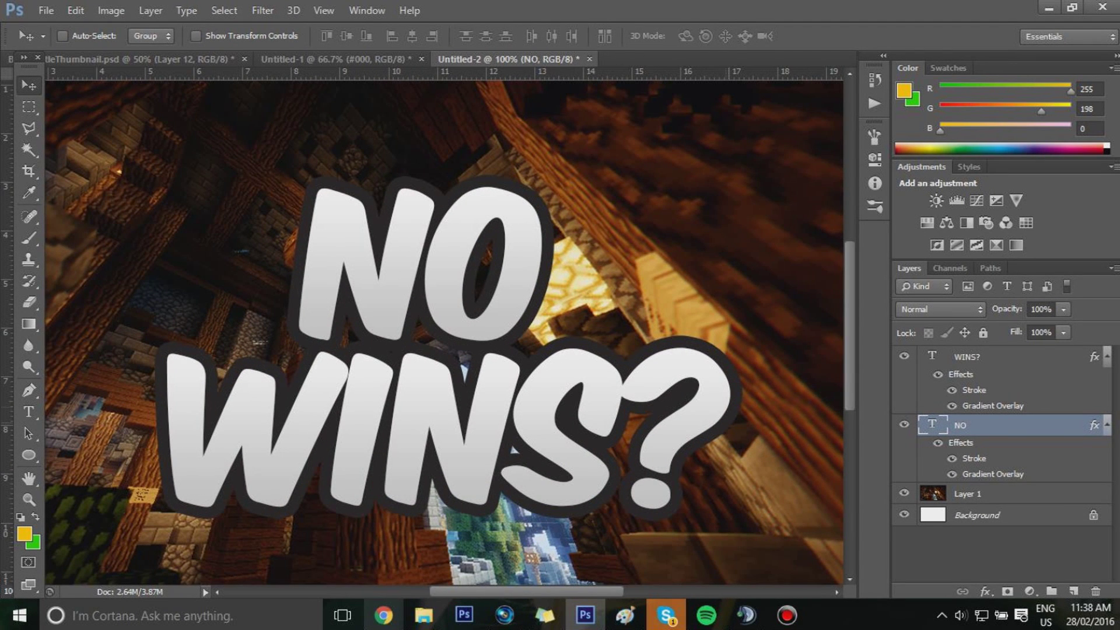
pyautogui.hotkey('ctrl', '-')
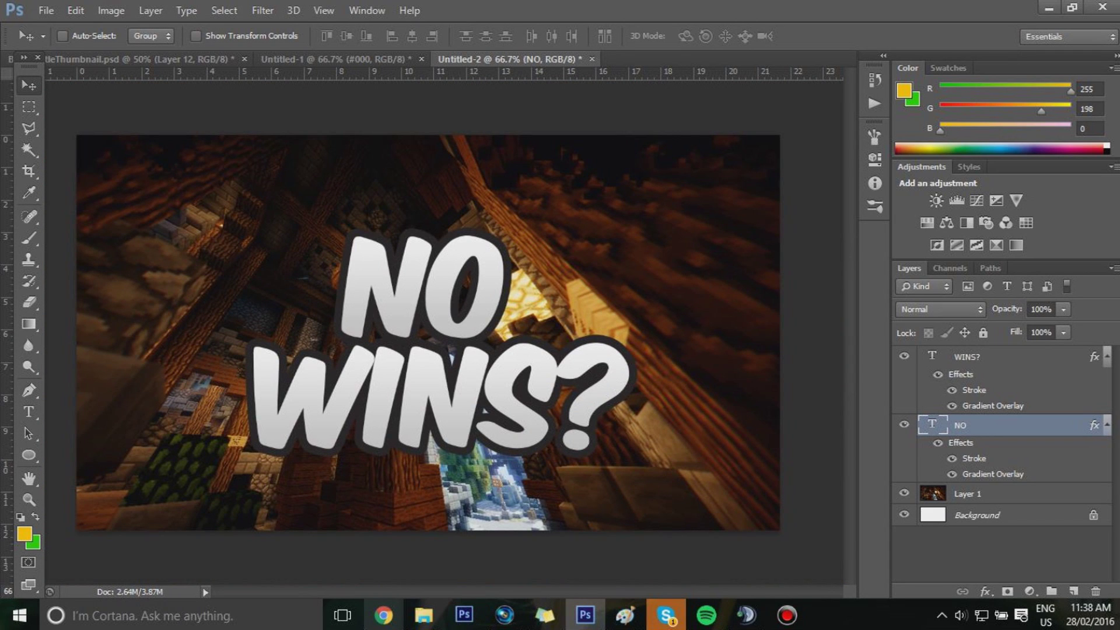
# - Increase the NO layer's stroke size to 20 px
pyautogui.doubleClick(973, 458)
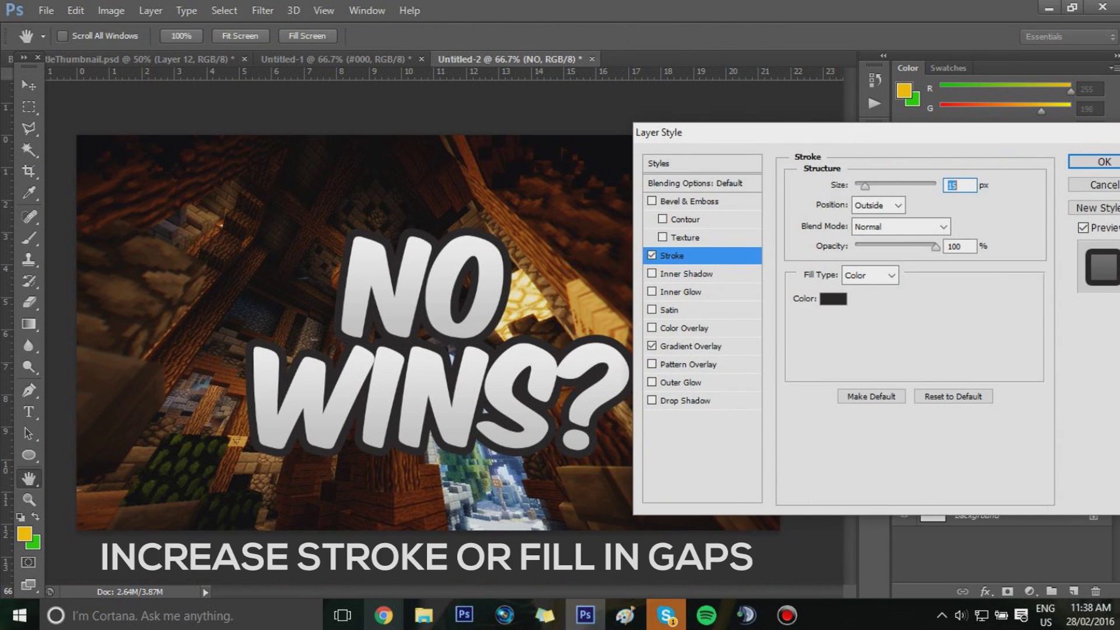
pyautogui.write('20')
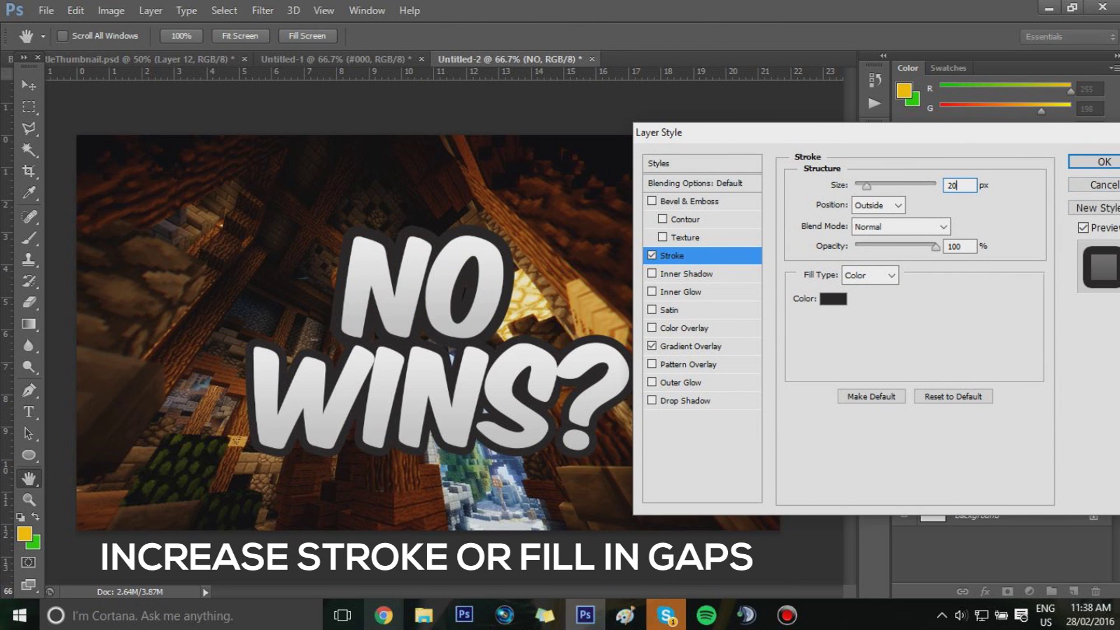
pyautogui.click(1092, 162)
# - Increase the WINS? layer's stroke size to 20 px and move the WINS? text slightly down
pyautogui.doubleClick(973, 390)
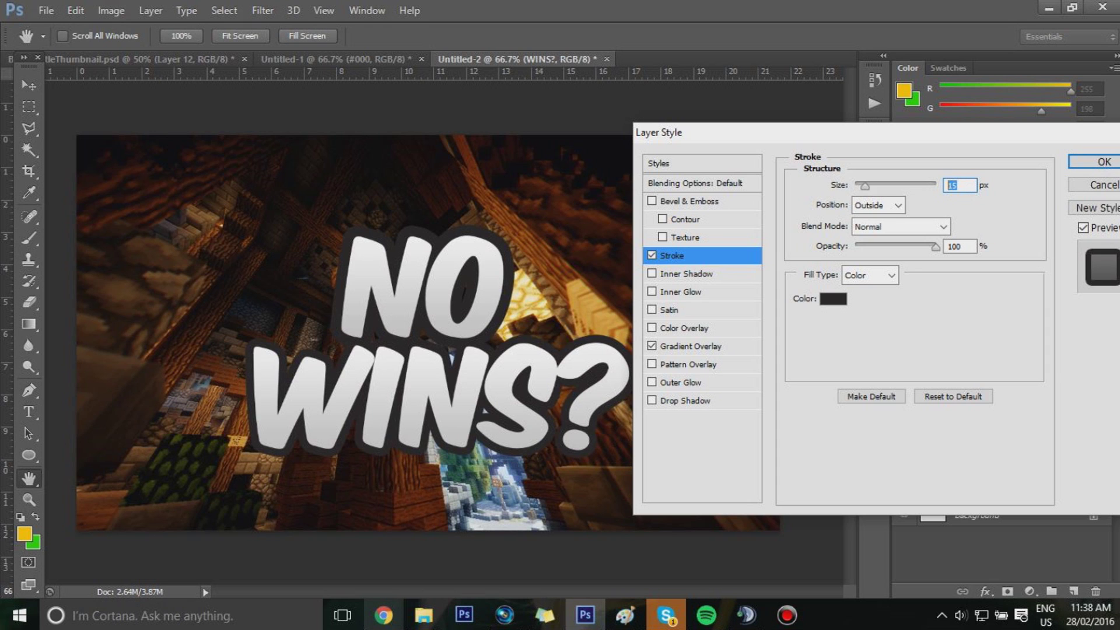
pyautogui.write('20')
pyautogui.press('Return')
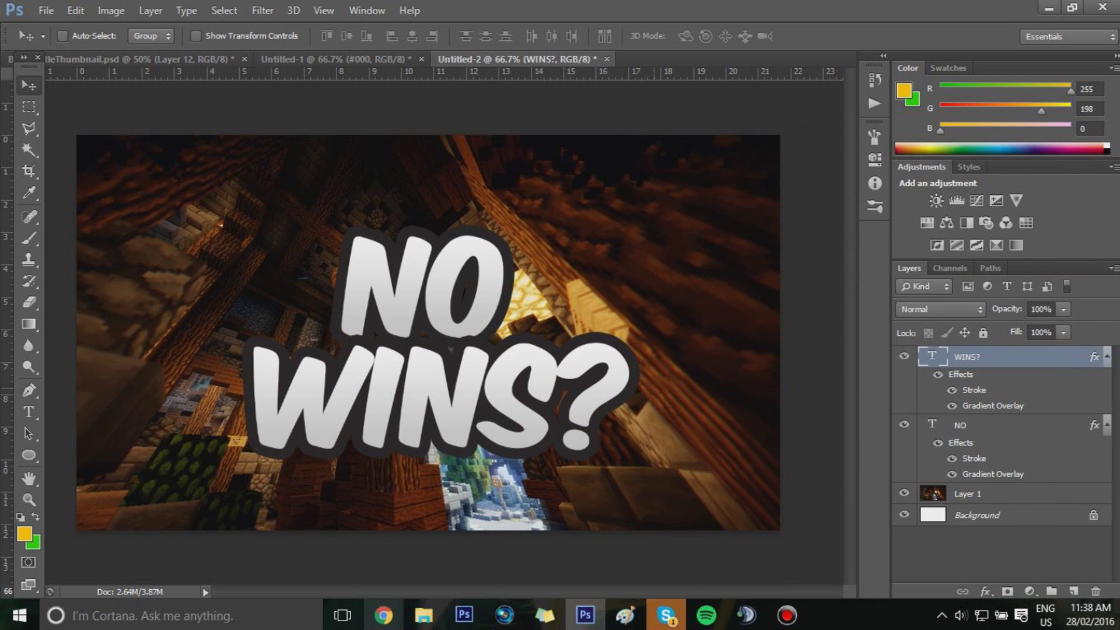
pyautogui.moveTo(534, 350); pyautogui.dragTo(530, 359)
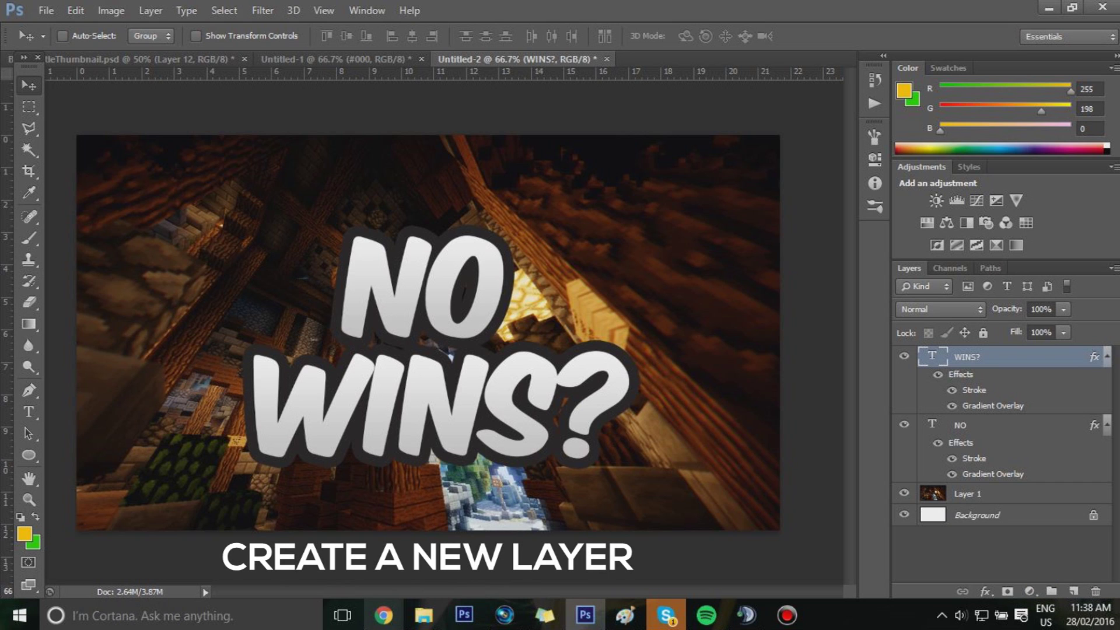
# - Create a new empty layer and place it beneath both text layers, directly above the screenshot layer
pyautogui.click(1074, 591)
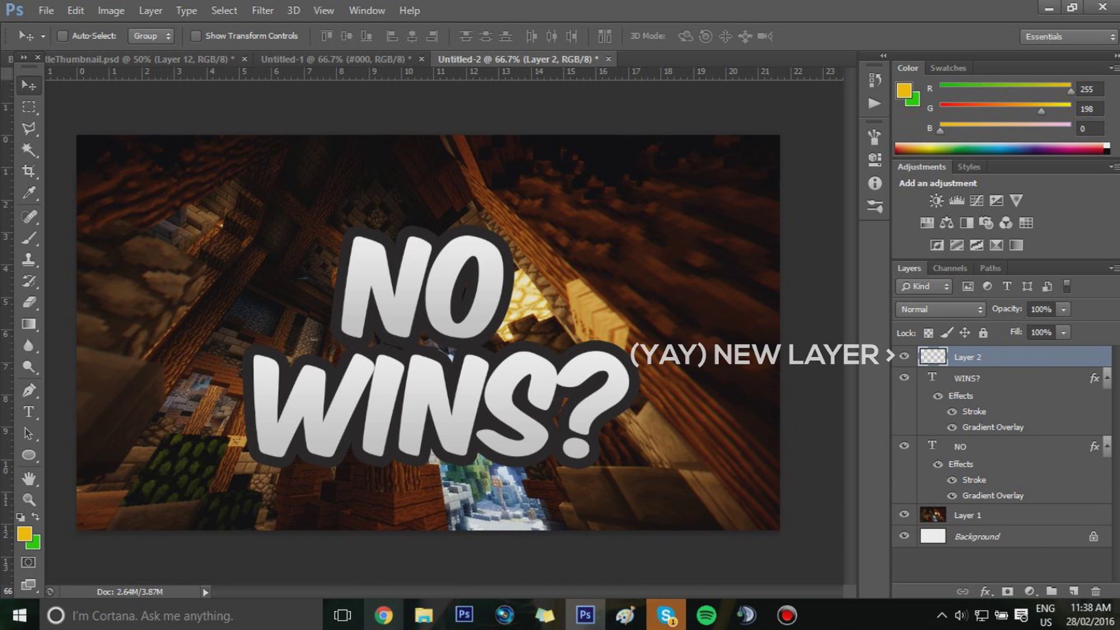
pyautogui.moveTo(963, 357); pyautogui.dragTo(962, 504)
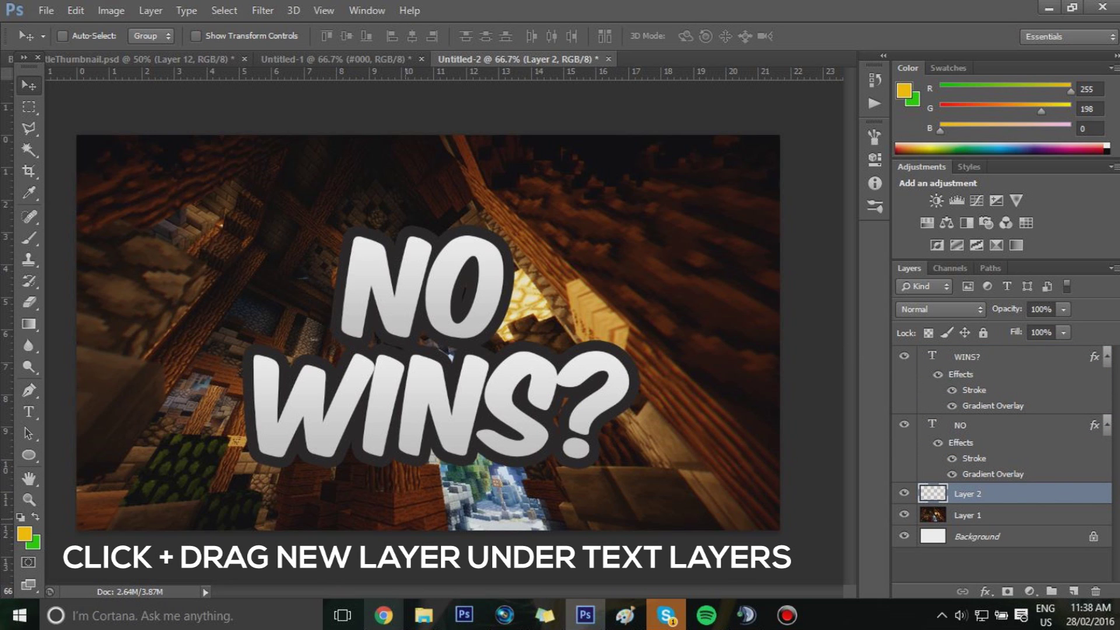
# - Sample the dark stroke colour and paint over the gaps in and between NO and WINS? on Layer 2 with a hard 60 px brush
pyautogui.press('i')
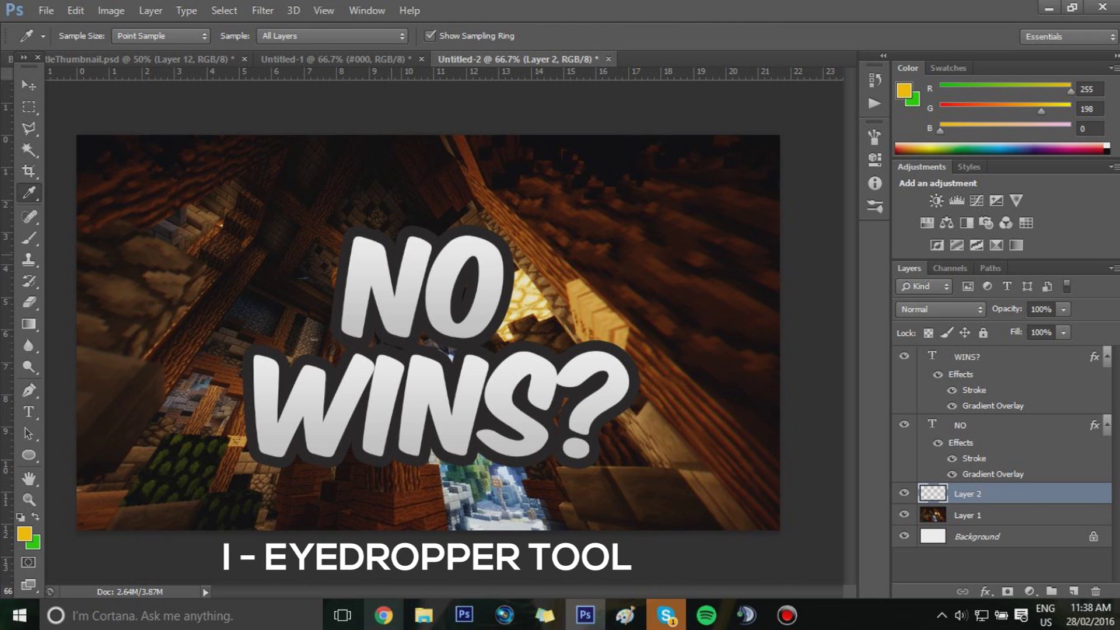
pyautogui.click(370, 222)
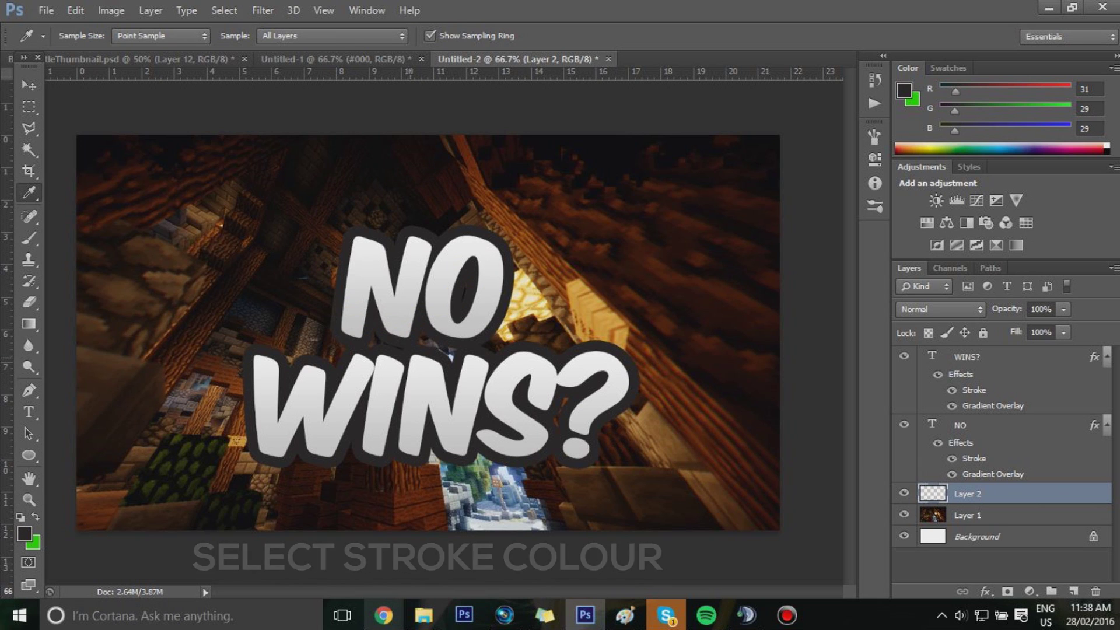
pyautogui.press('b')
pyautogui.click(84, 36)
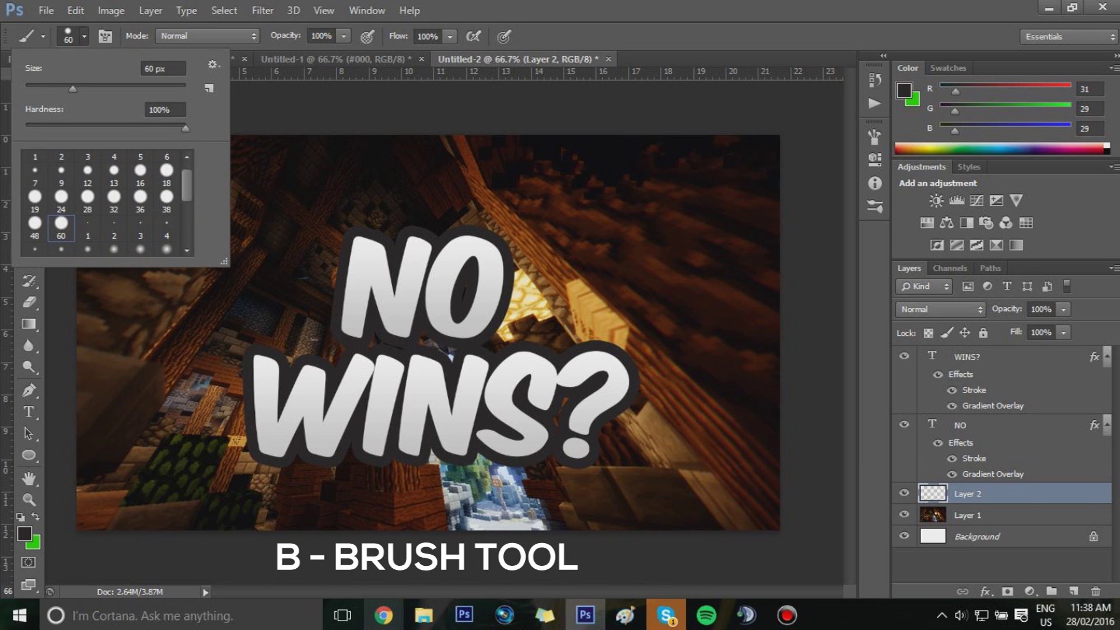
pyautogui.scroll(1, 102, 205)
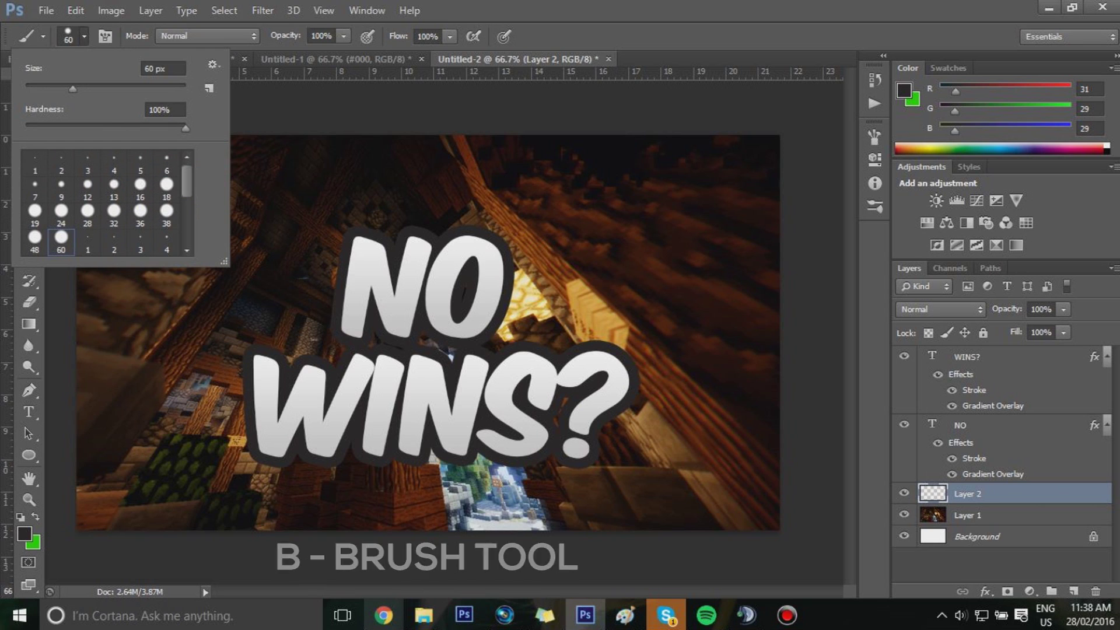
pyautogui.scroll(-2, 102, 204)
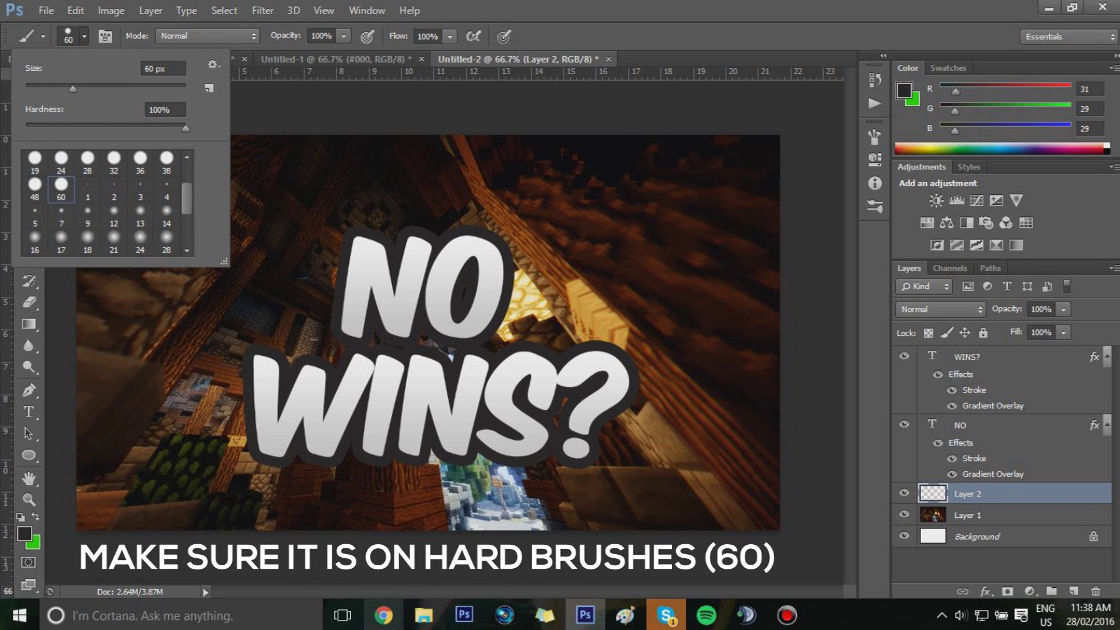
pyautogui.scroll(2, 102, 204)
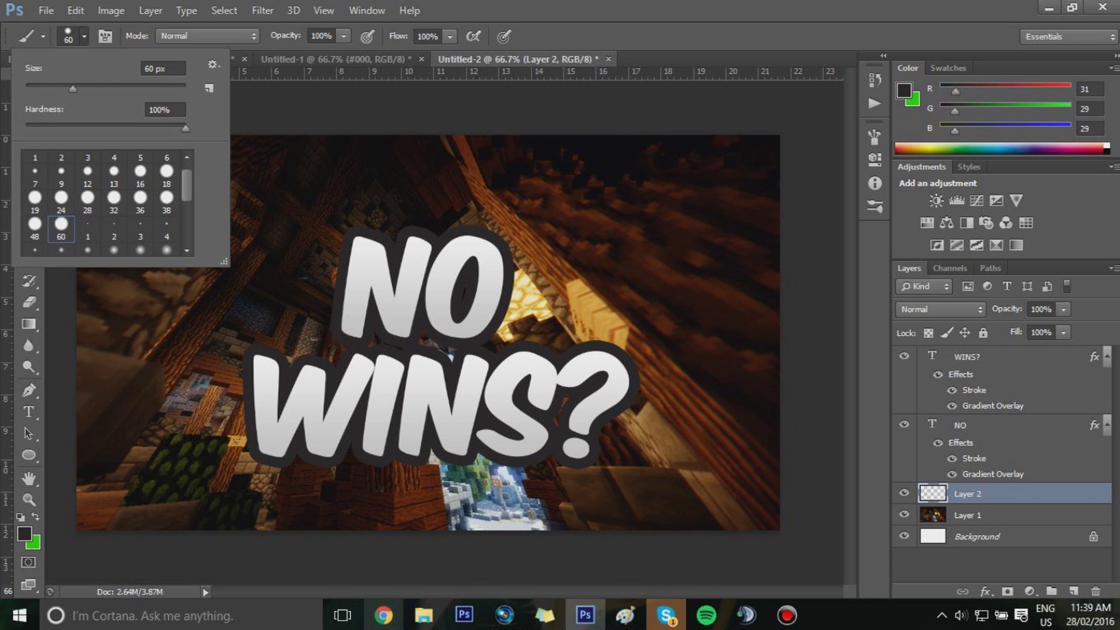
pyautogui.press('Return')
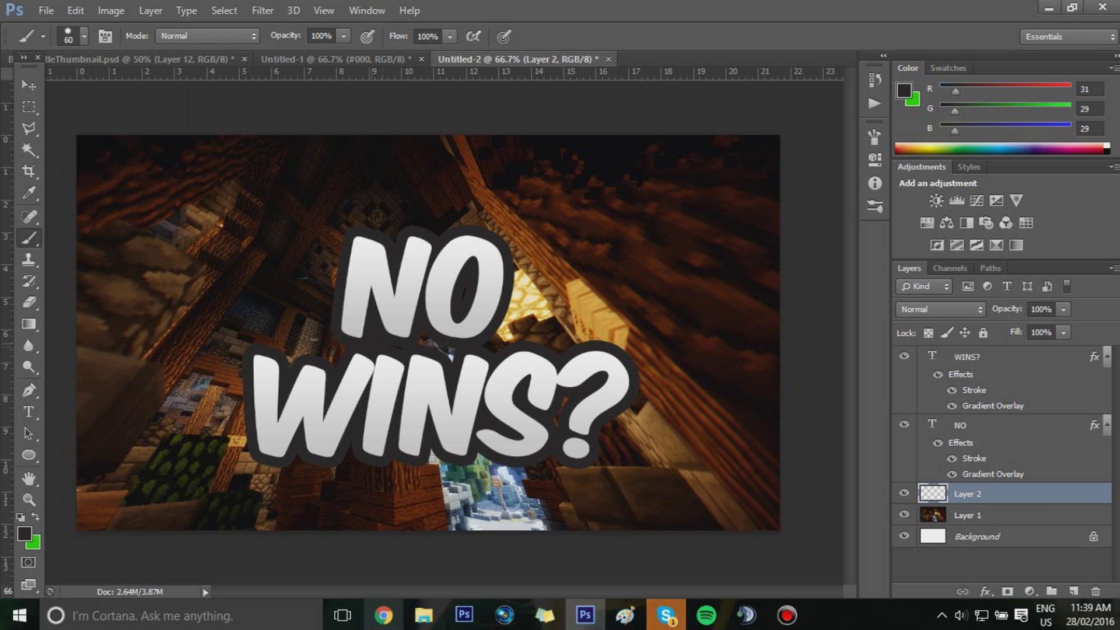
pyautogui.moveTo(397, 340)
pyautogui.mouseDown()
pyautogui.moveTo(450, 352)
pyautogui.moveTo(463, 279)
pyautogui.mouseUp()
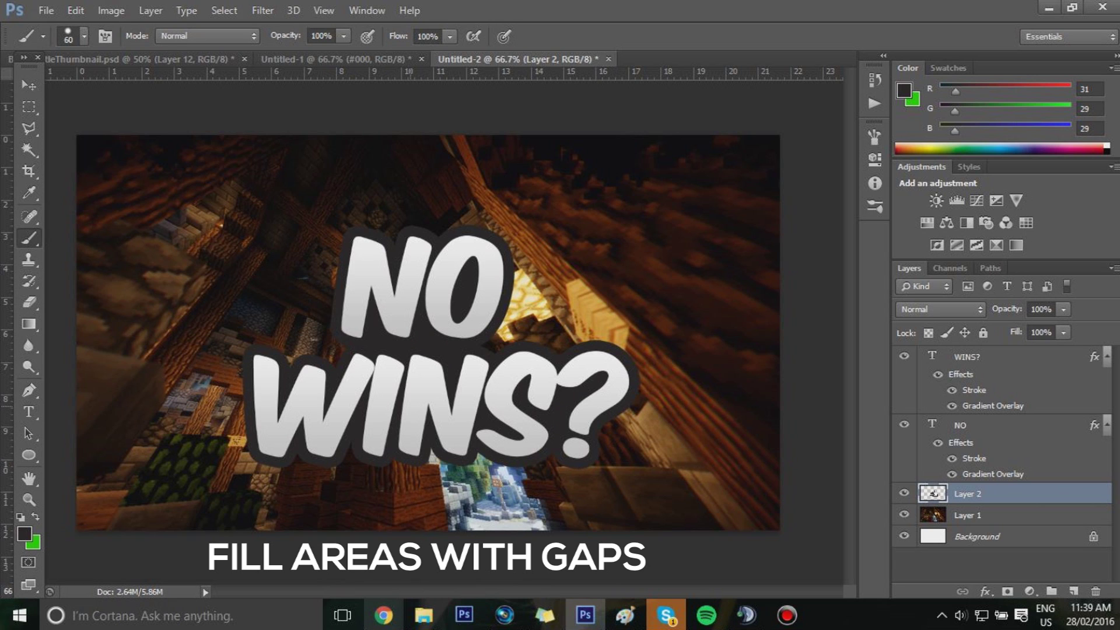
# - Add the text BUILD BATTLE above the WINS? layer and position it centred just below WINS? on the canvas
pyautogui.press('v')
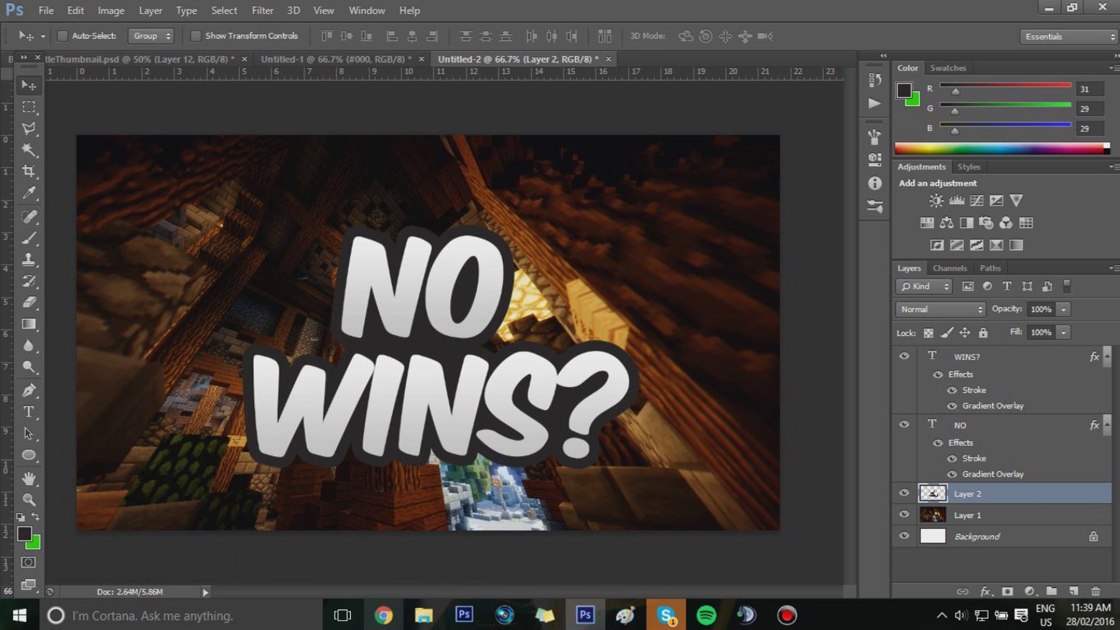
pyautogui.click(992, 357)
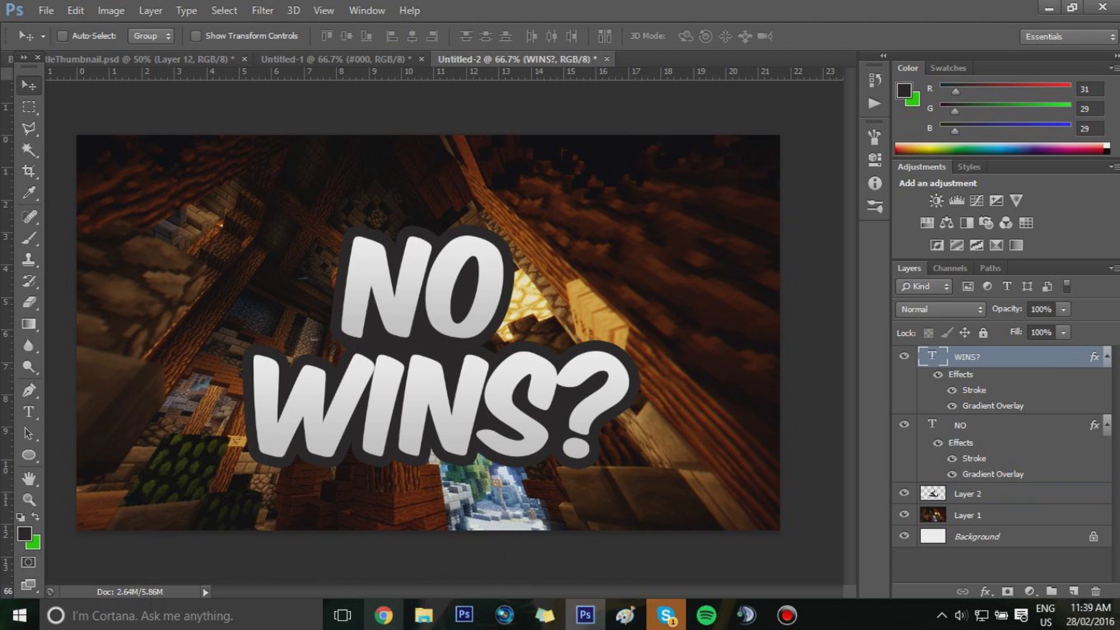
pyautogui.press('t')
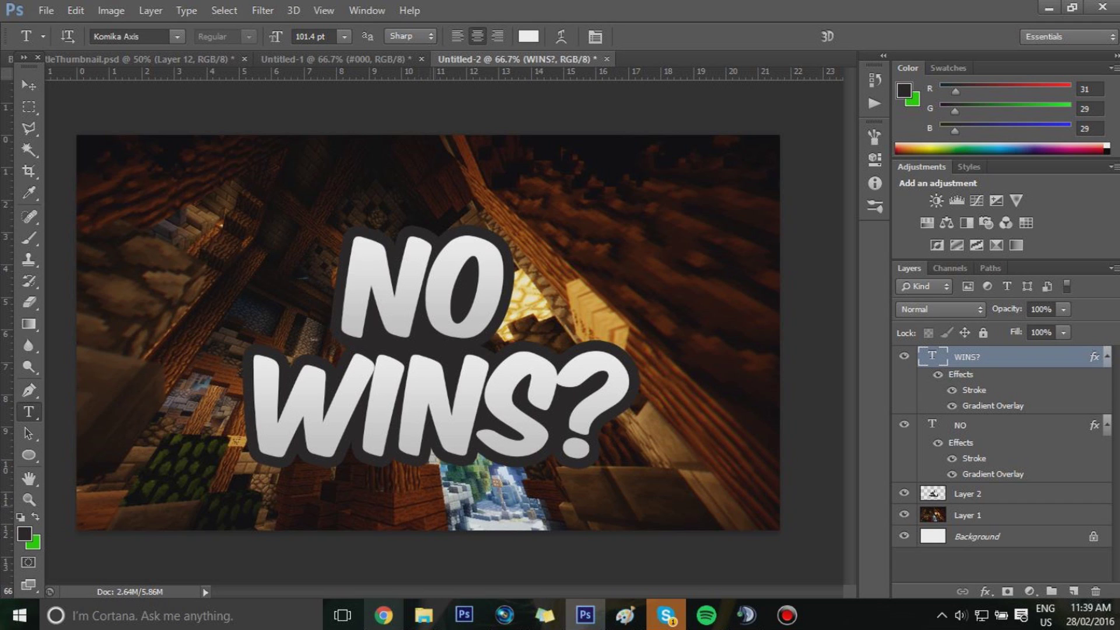
pyautogui.click(373, 485)
pyautogui.write('BI')
pyautogui.press('BackSpace')
pyautogui.write('ILD BATTLE')
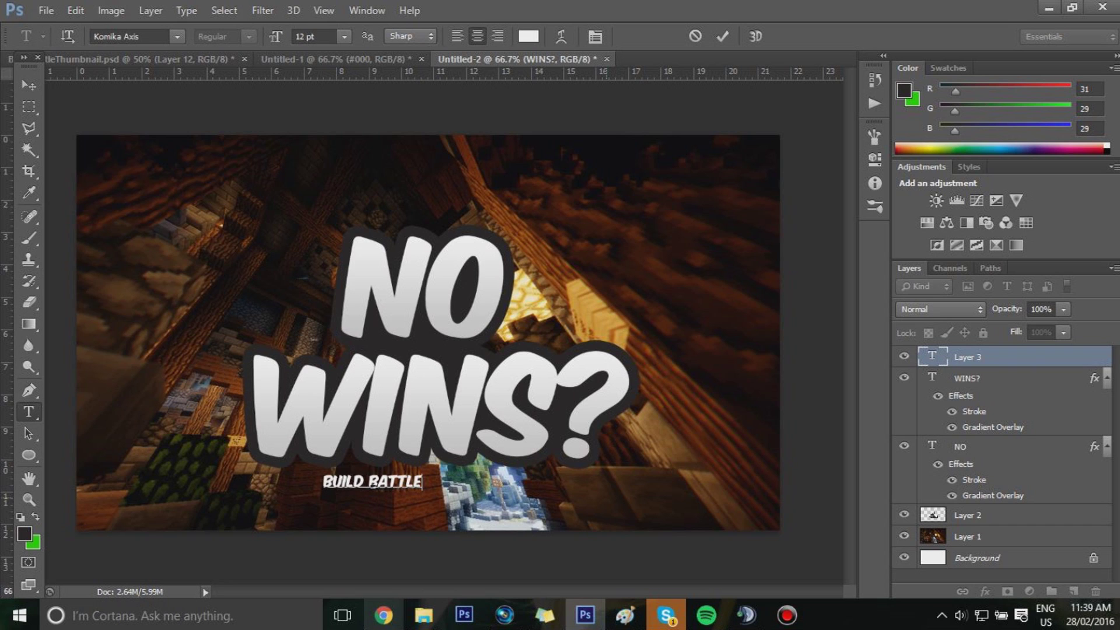
pyautogui.click(342, 58)
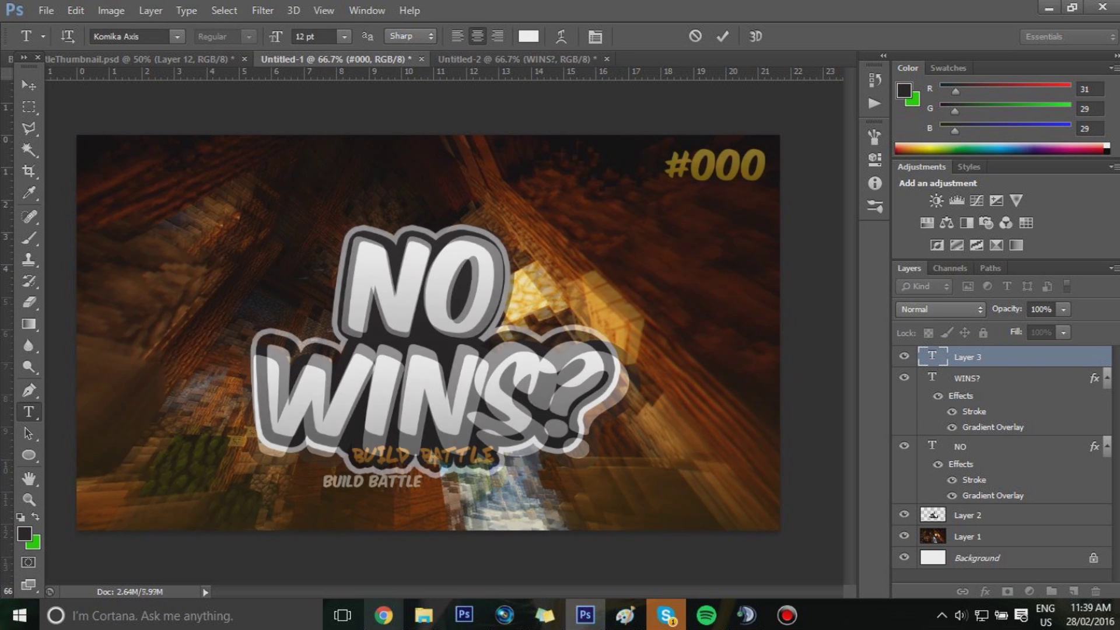
pyautogui.click(534, 59)
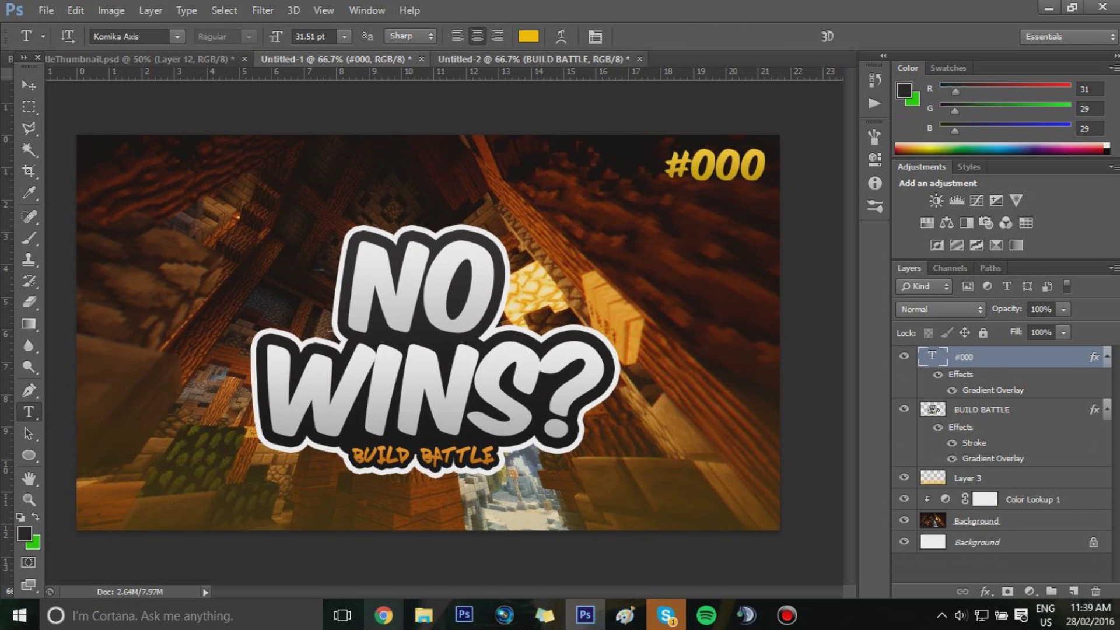
pyautogui.press('v')
pyautogui.moveTo(420, 481); pyautogui.dragTo(469, 480)
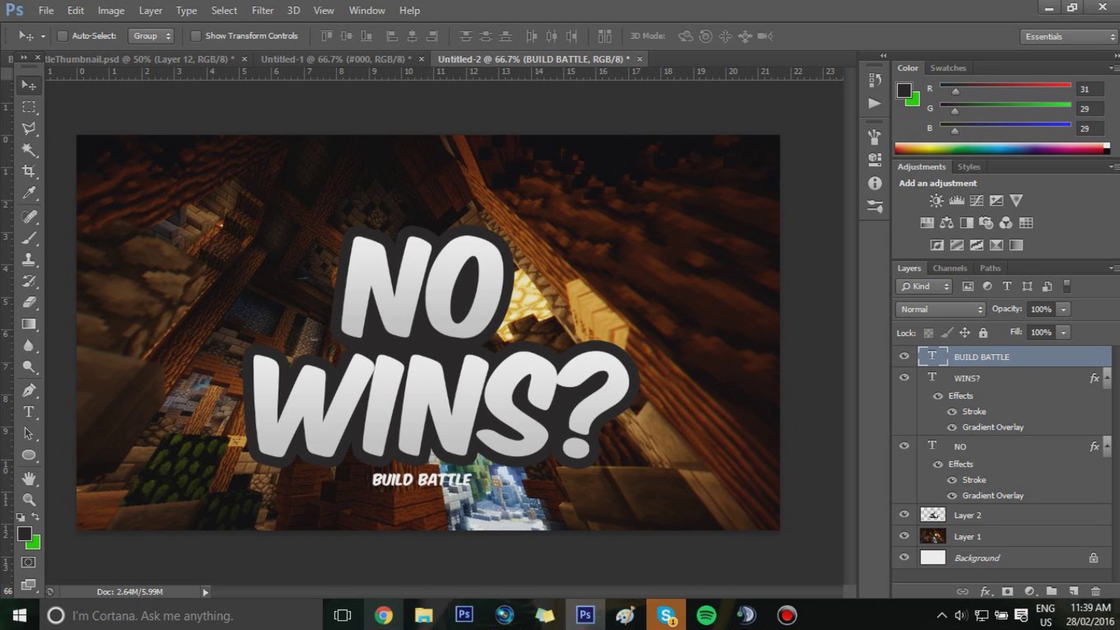
# - Change the font of the BUILD BATTLE text to Fresh Marker
pyautogui.press('t')
pyautogui.press('Return')
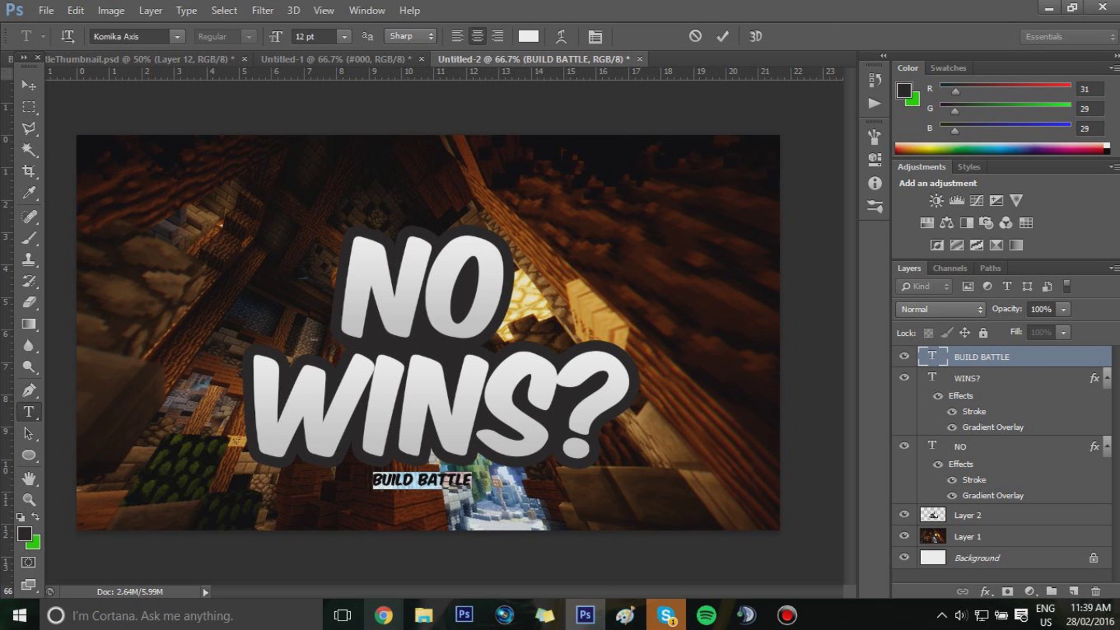
pyautogui.click(177, 36)
pyautogui.scroll(5, 209, 186)
pyautogui.scroll(1, 163, 197)
pyautogui.click(146, 98)
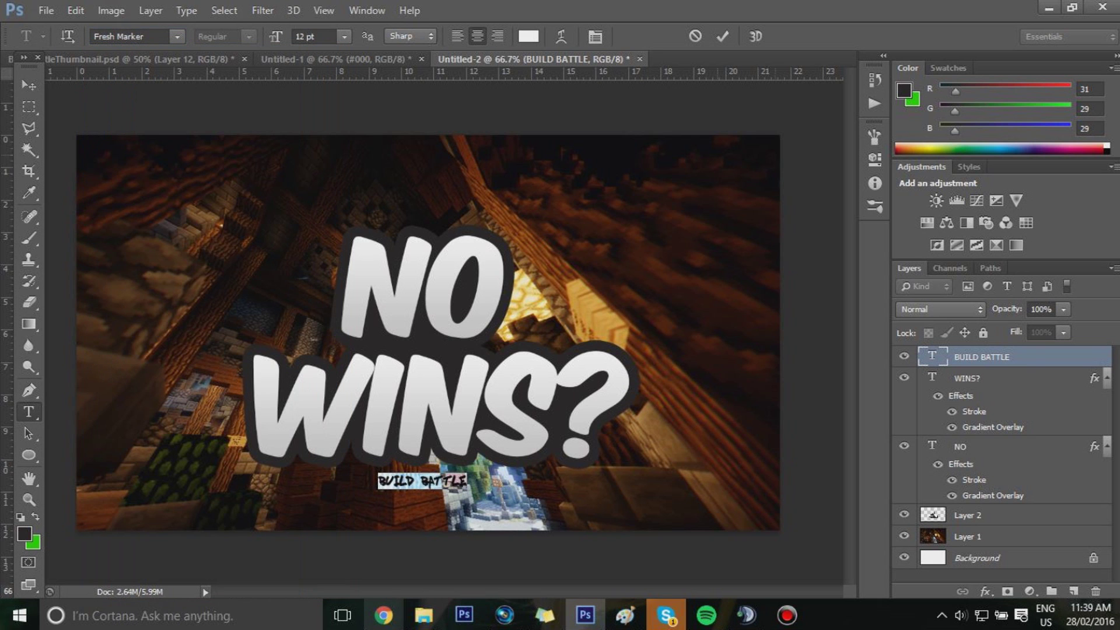
# - Set the BUILD BATTLE text colour to orange, ffa200
pyautogui.click(528, 36)
pyautogui.moveTo(767, 386); pyautogui.dragTo(767, 378)
pyautogui.click(747, 191)
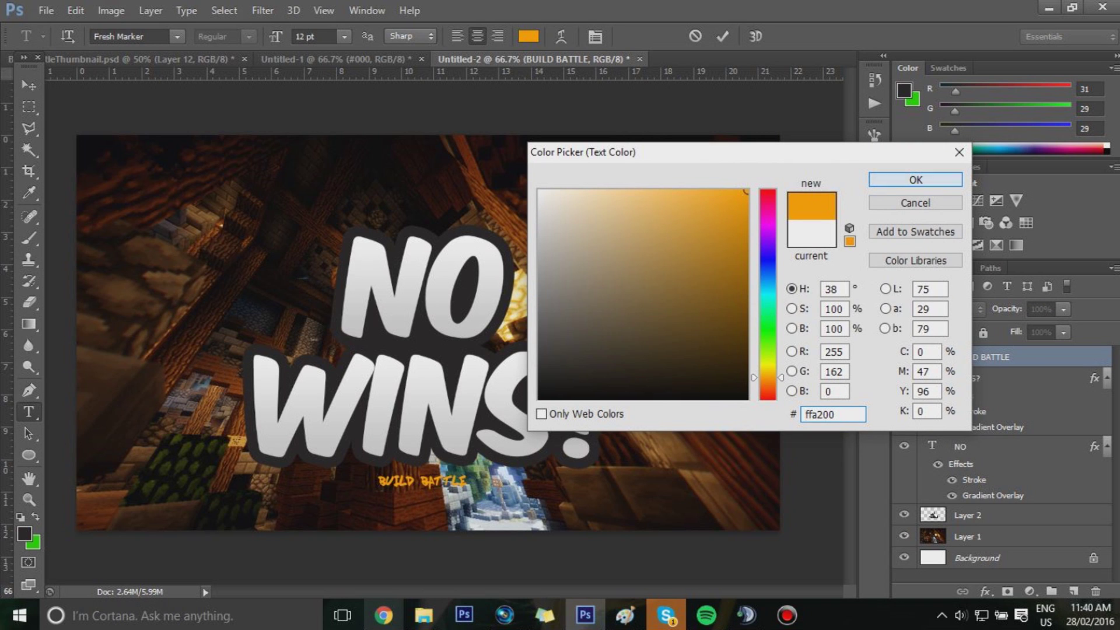
pyautogui.click(915, 179)
# - Scale up the BUILD BATTLE text with Free Transform, keeping it centred beneath WINS?
pyautogui.click(28, 85)
pyautogui.hotkey('ctrl', 't')
pyautogui.moveTo(466, 481)
pyautogui.mouseDown()
pyautogui.moveTo(611, 487)
pyautogui.moveTo(525, 476)
pyautogui.moveTo(466, 491)
pyautogui.moveTo(479, 476)
pyautogui.mouseUp()
pyautogui.press('Return')
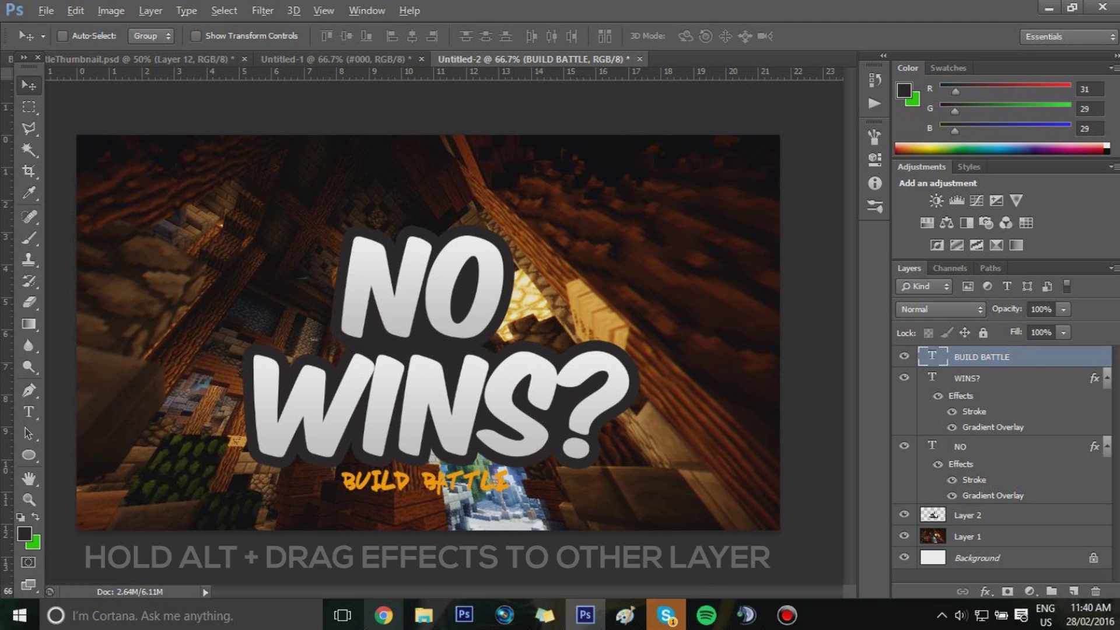
# - Copy the WINS? layer's effects onto BUILD BATTLE and set the copied stroke's size to 10 px
pyautogui.moveTo(960, 396); pyautogui.dragTo(1016, 357)
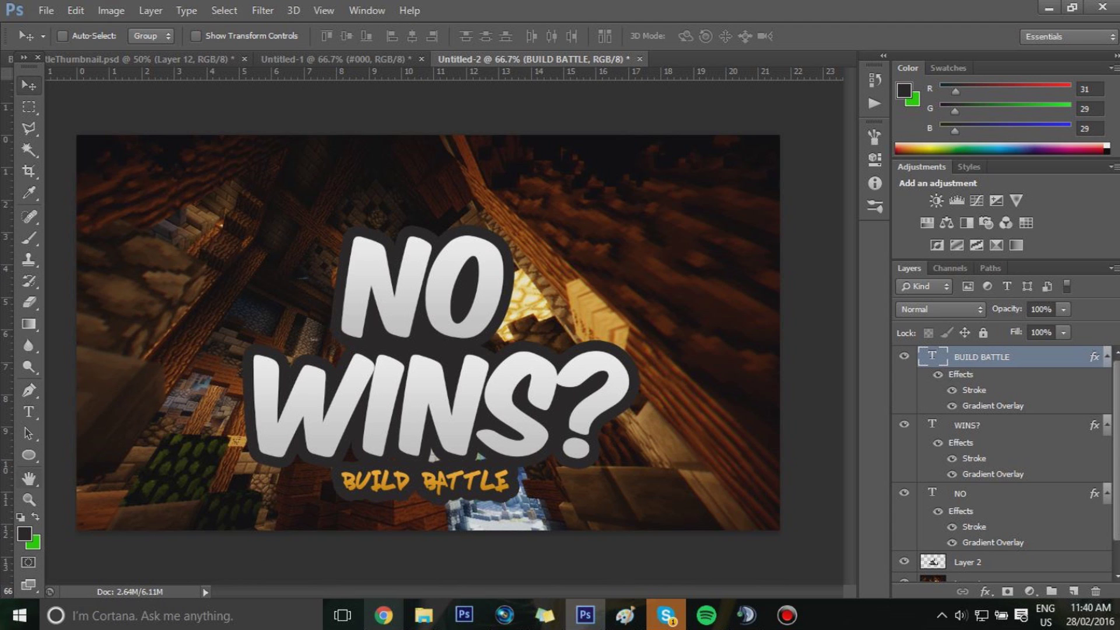
pyautogui.doubleClick(973, 390)
pyautogui.write('10')
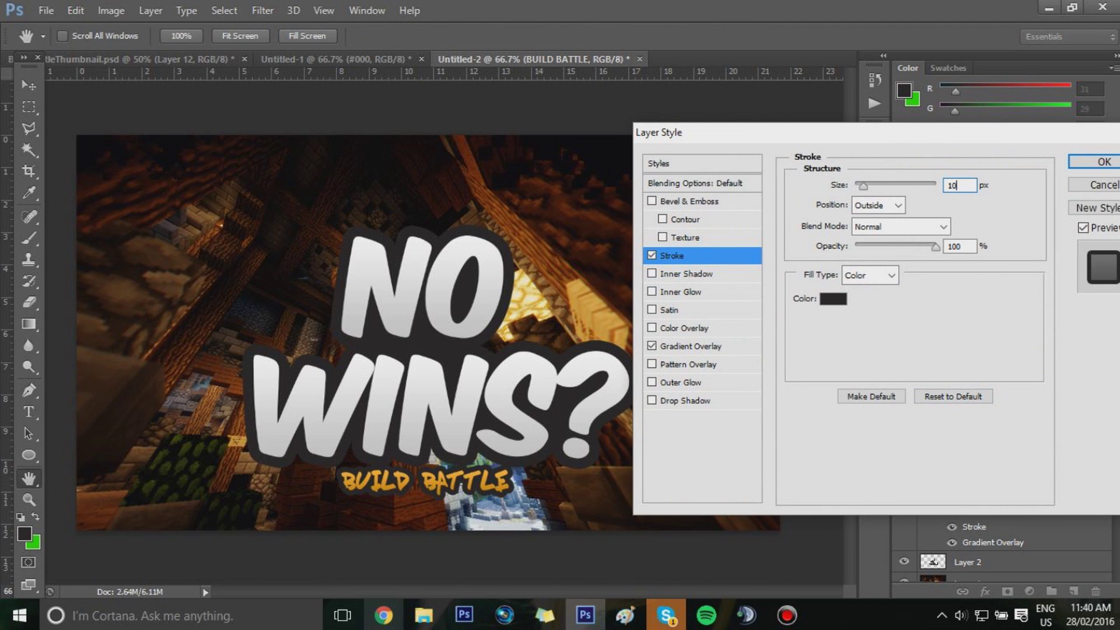
pyautogui.press('Return')
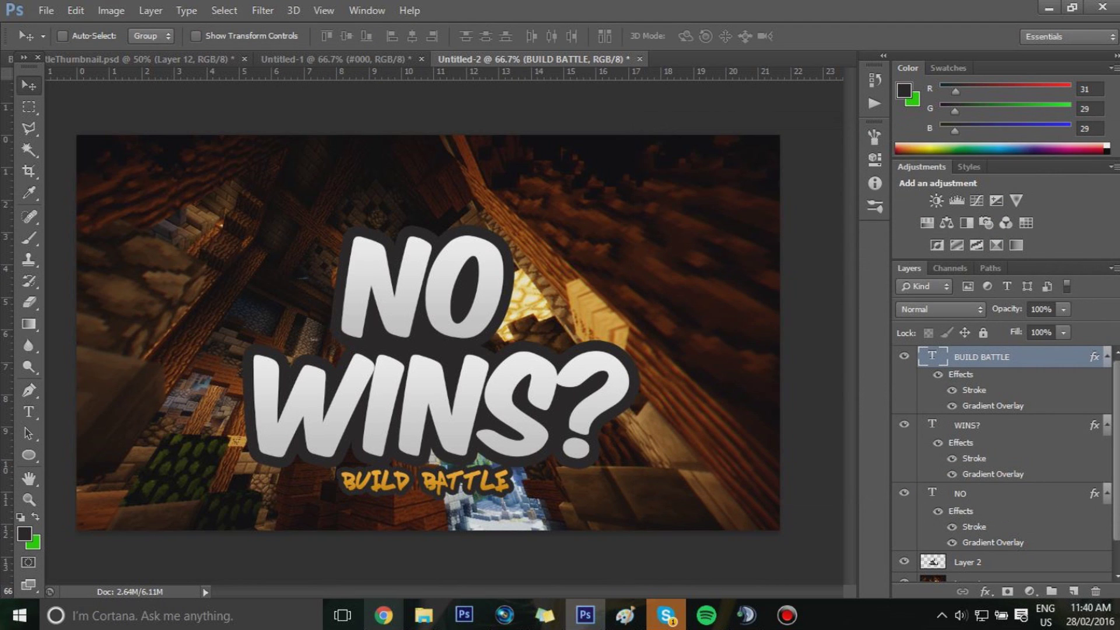
# - Move BUILD BATTLE slightly up against WINS? and fill the gaps between them on Layer 2 with the dark brush
pyautogui.moveTo(497, 476); pyautogui.dragTo(459, 456)
pyautogui.scroll(-2, 934, 527)
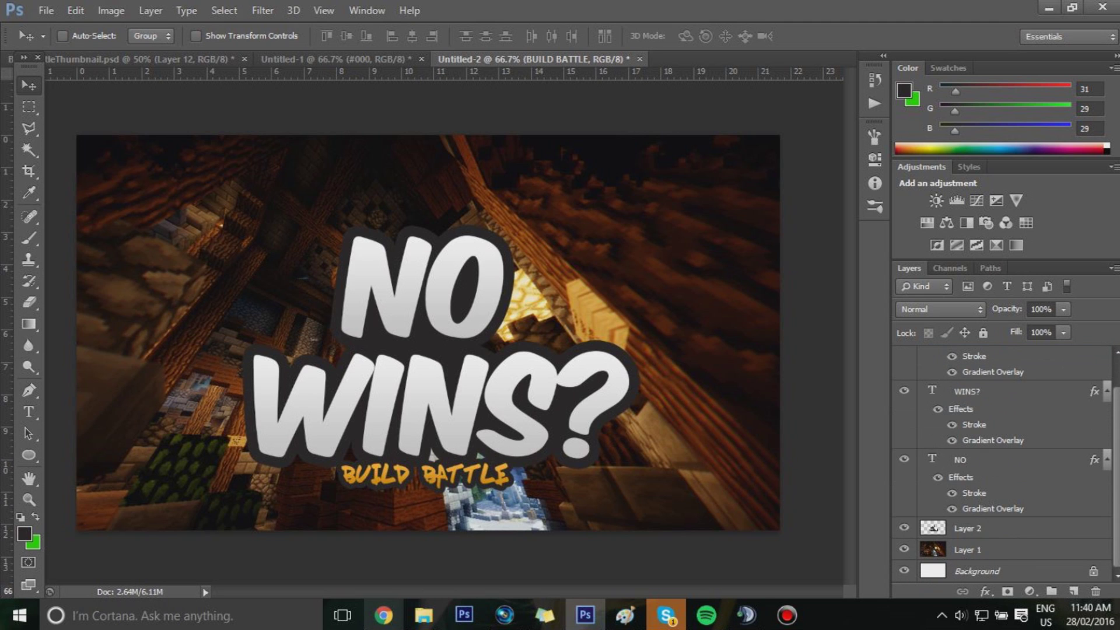
pyautogui.click(934, 527)
pyautogui.press('b')
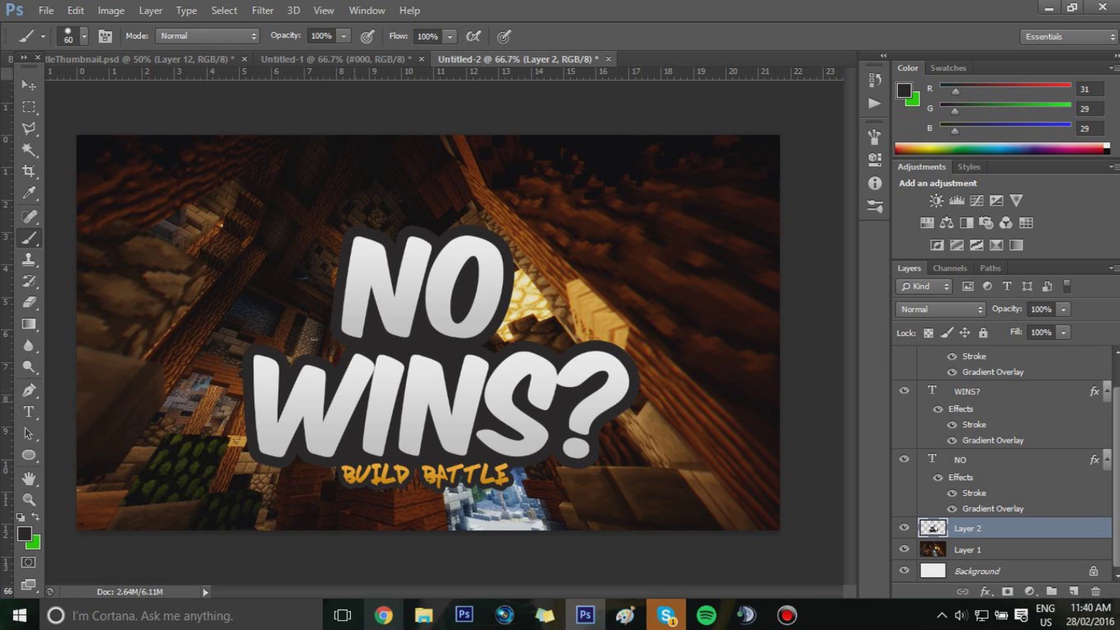
# - Merge the NO, WINS? and BUILD BATTLE text layers into a single layer
pyautogui.scroll(1, 1001, 461)
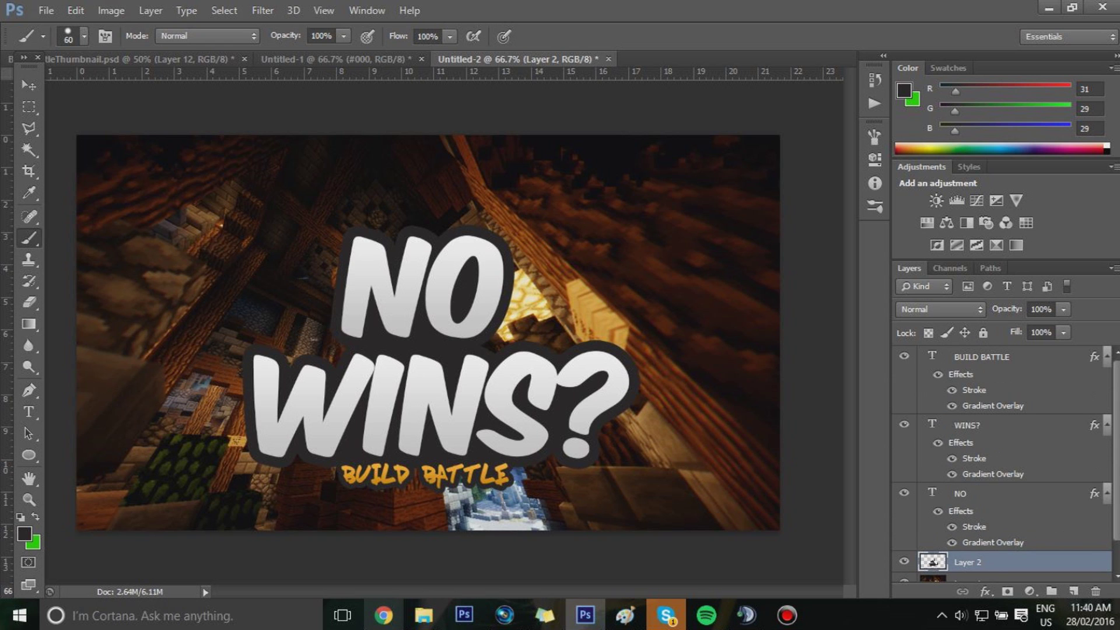
pyautogui.click(1001, 494)
pyautogui.click(383, 615)
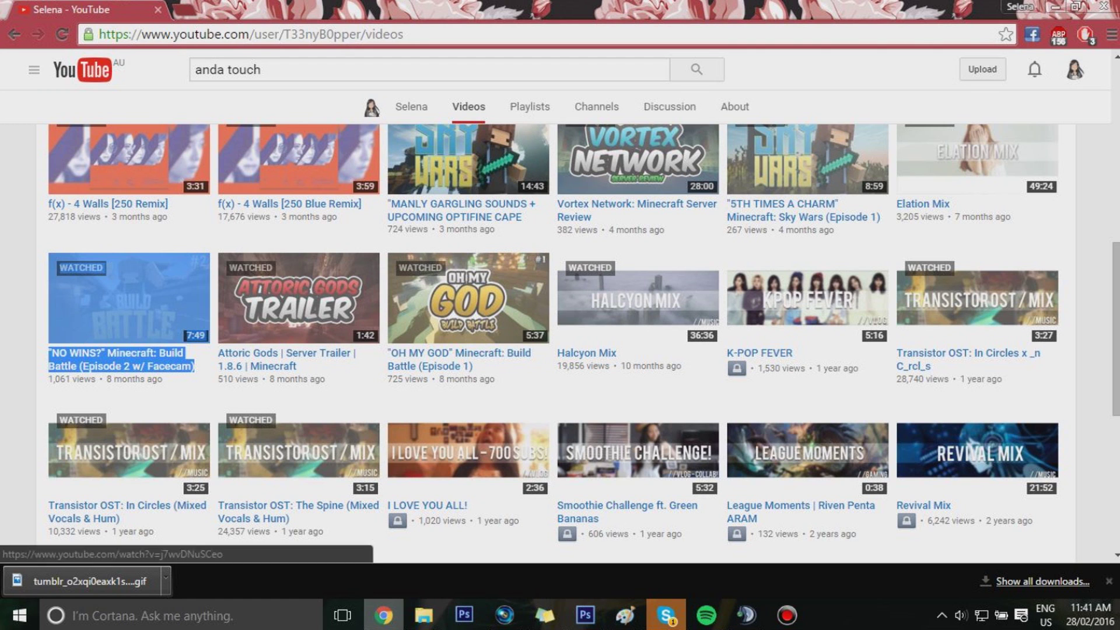
pyautogui.click(1055, 6)
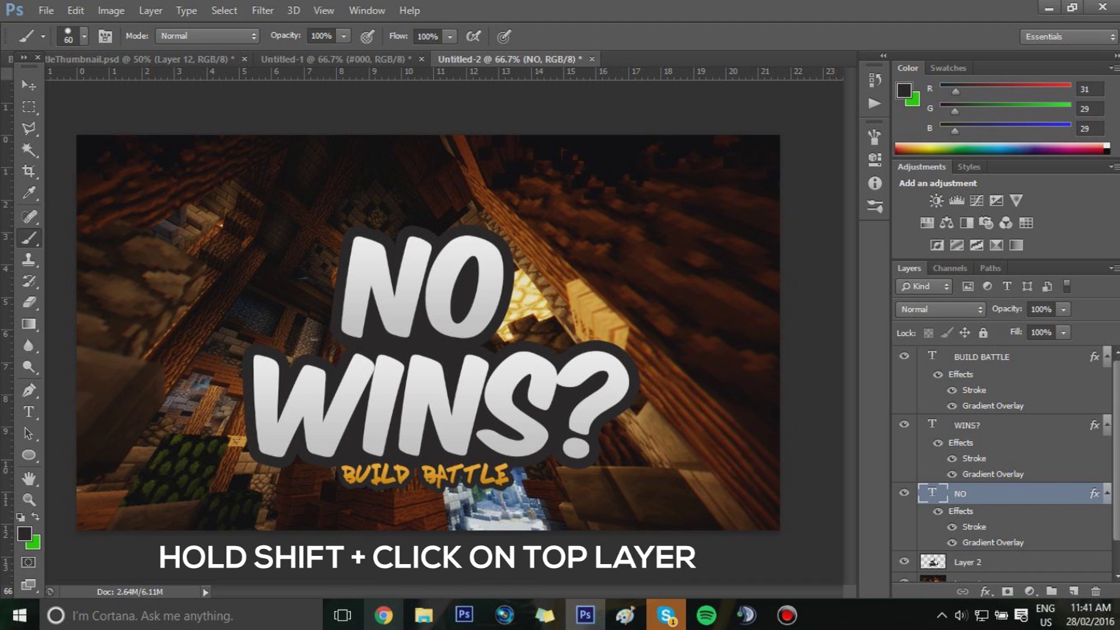
pyautogui.click(982, 356)
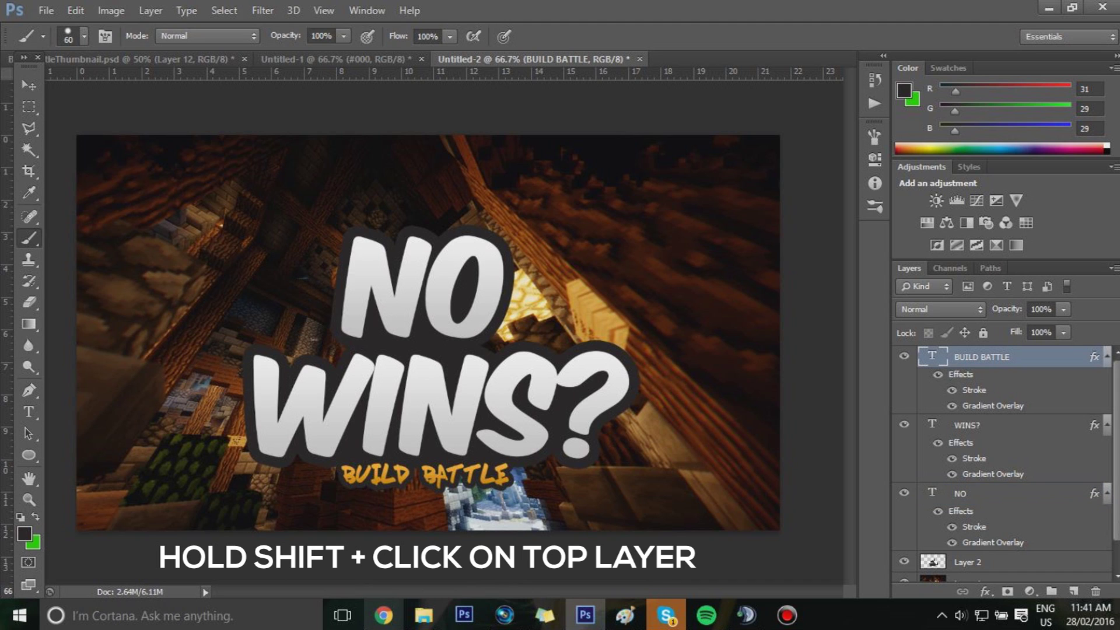
pyautogui.click(960, 494)
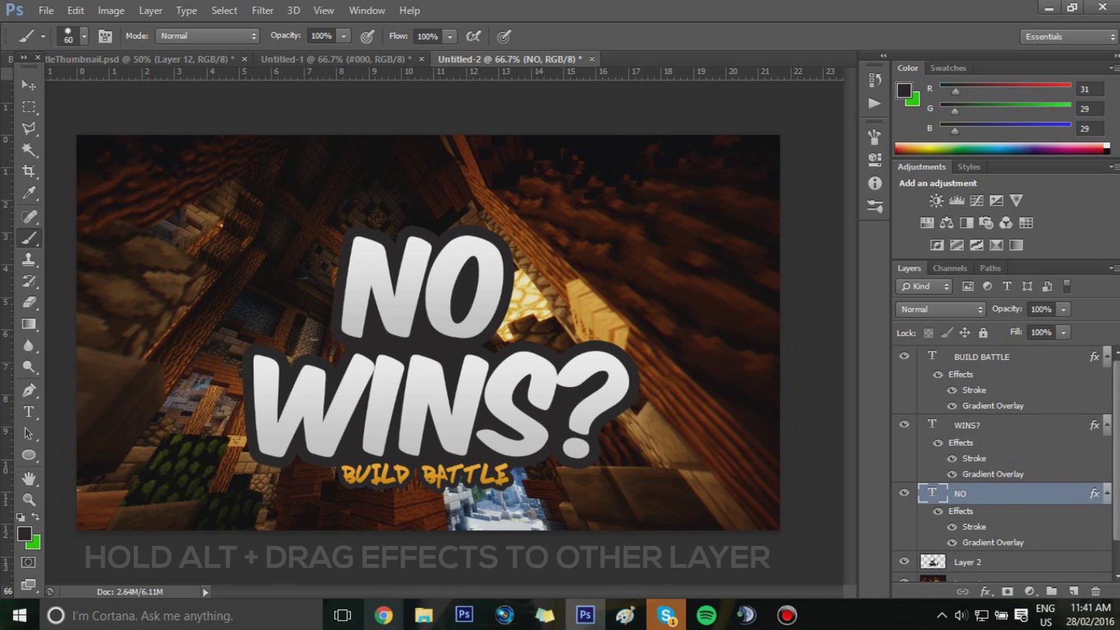
pyautogui.keyDown('shift'); pyautogui.click(1009, 356); pyautogui.keyUp('shift')
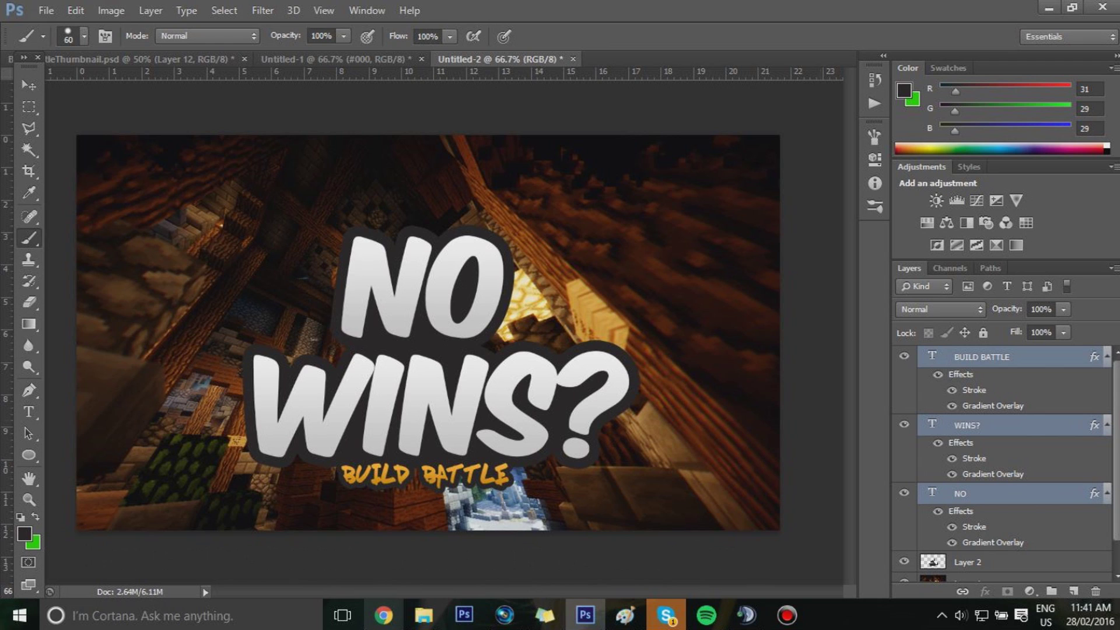
pyautogui.hotkey('ctrl', 'e')
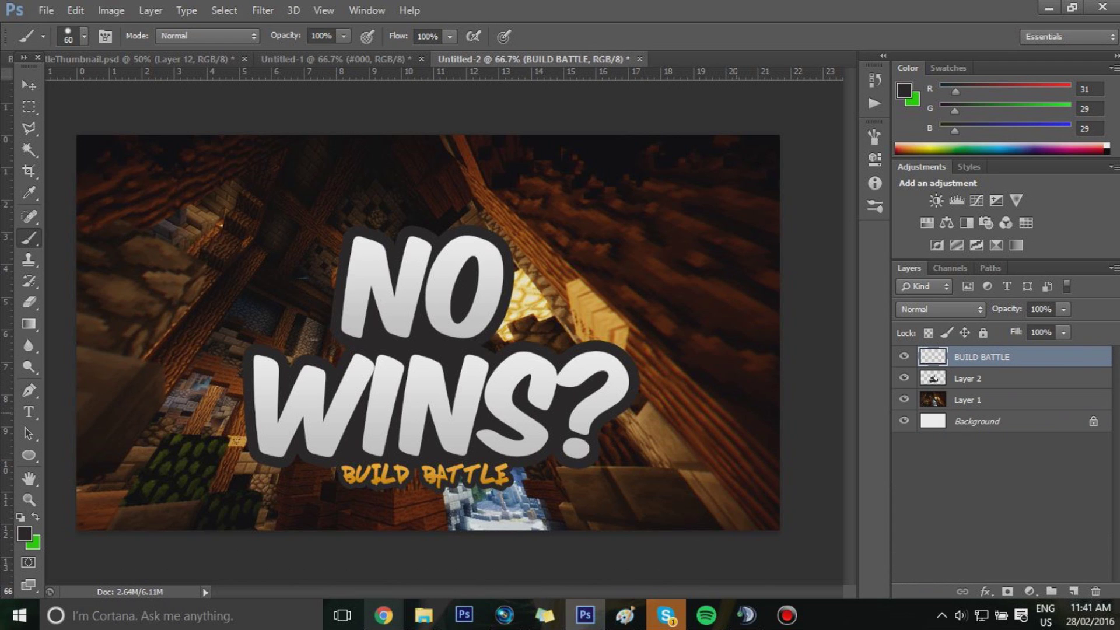
# - Try to move the merged title slightly up and to the left without Layer 2, and undo the move
pyautogui.press('v')
pyautogui.moveTo(450, 376)
pyautogui.mouseDown()
pyautogui.moveTo(444, 359)
pyautogui.moveTo(440, 380)
pyautogui.mouseUp()
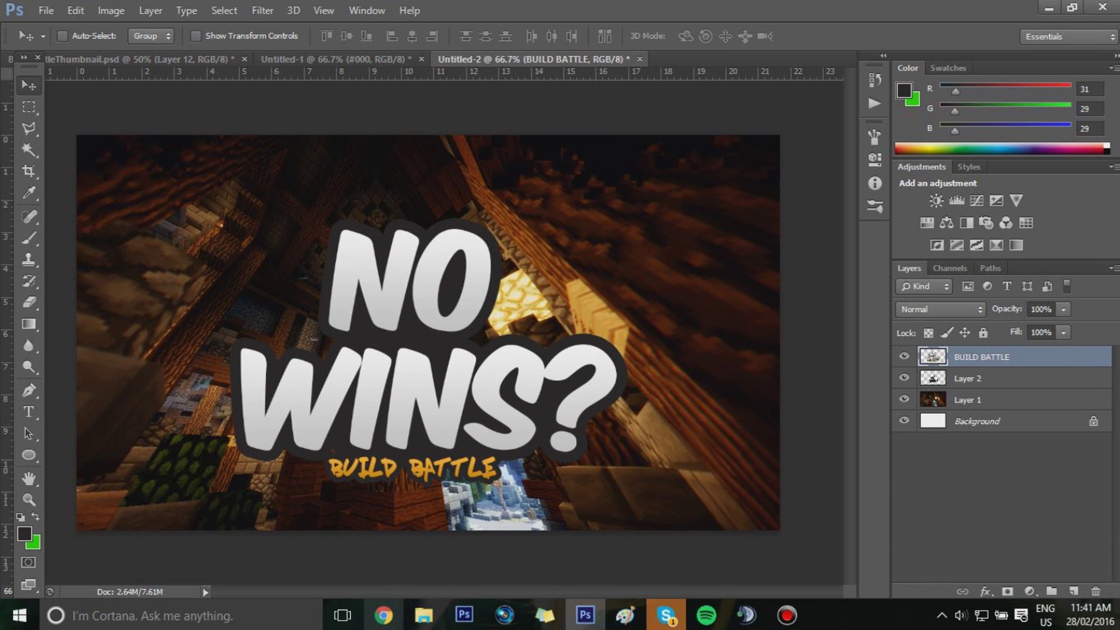
pyautogui.keyDown('shift'); pyautogui.click(992, 379); pyautogui.keyUp('shift')
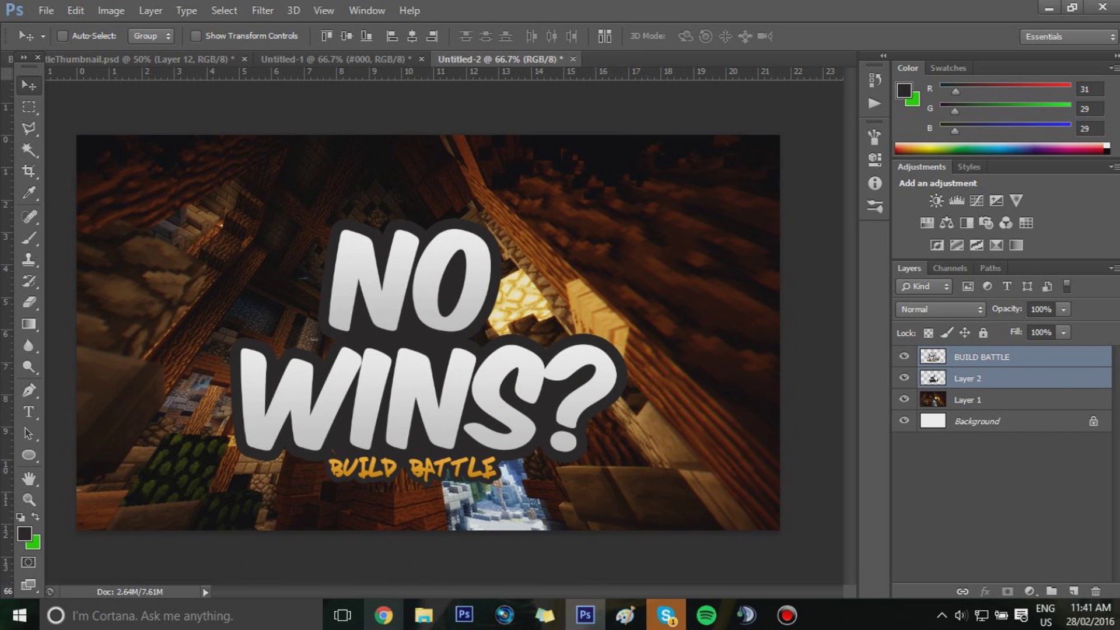
pyautogui.hotkey('ctrl', 'z')
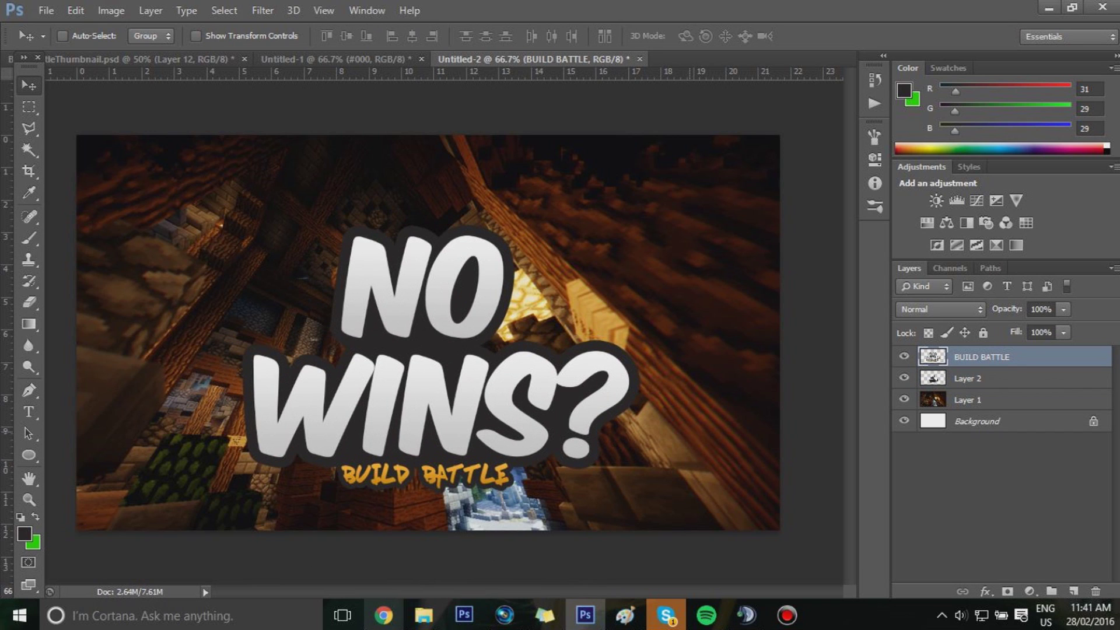
# - Merge the BUILD BATTLE title layer with Layer 2 and move the merged title slightly up
pyautogui.keyDown('shift'); pyautogui.click(992, 378); pyautogui.keyUp('shift')
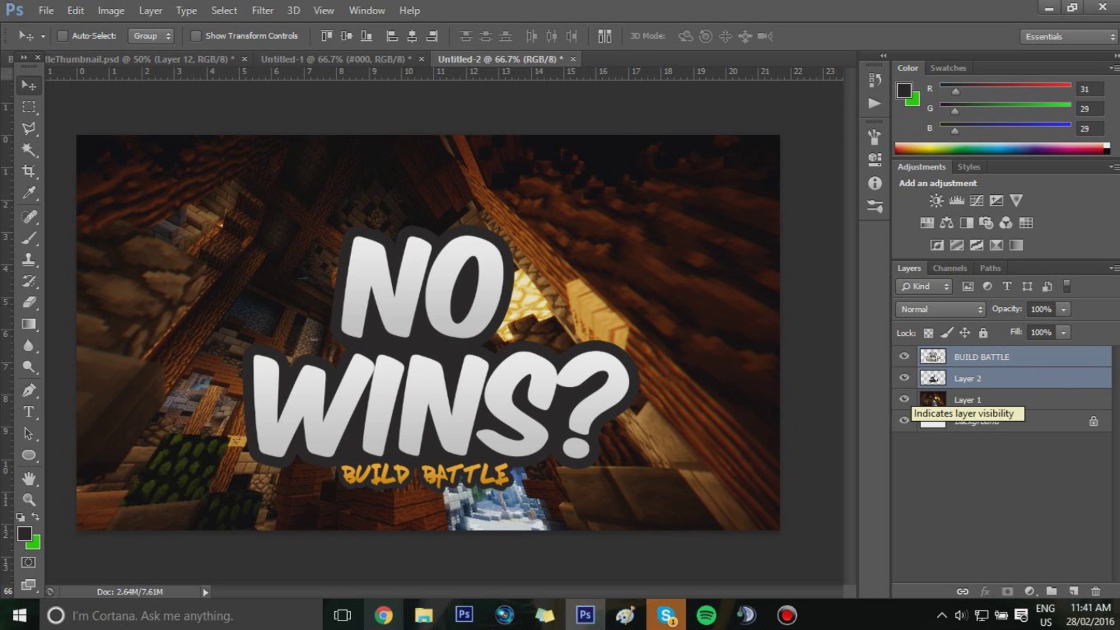
pyautogui.hotkey('ctrl', 'e')
pyautogui.moveTo(415, 410); pyautogui.dragTo(477, 355)
pyautogui.hotkey('ctrl', 'z')
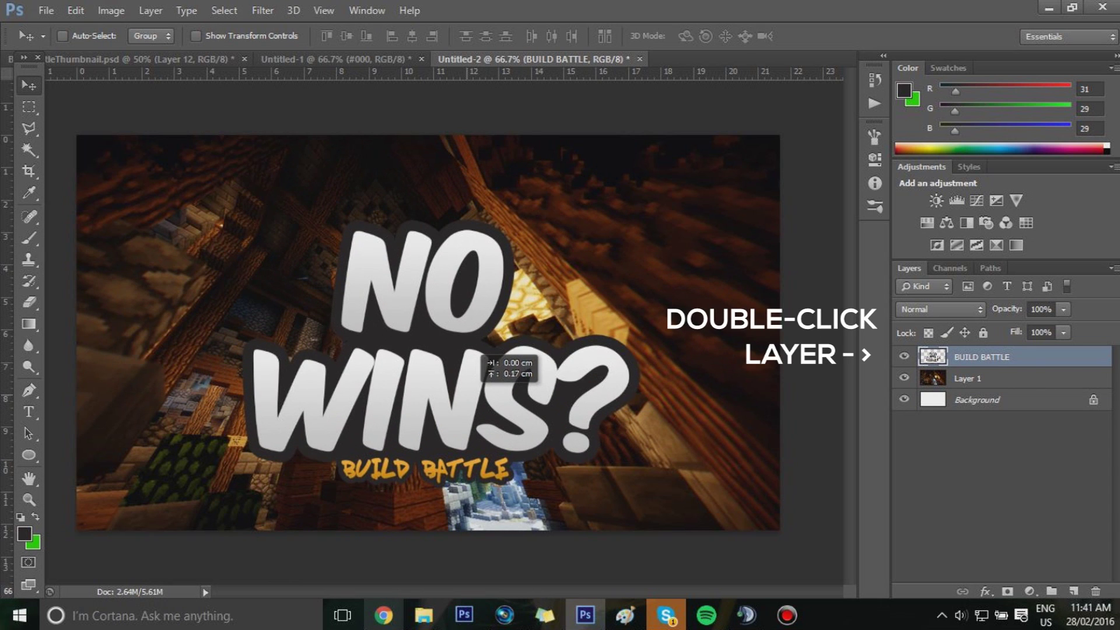
# - Add a stroke to the merged title layer and set its colour to white (ffffff)
pyautogui.doubleClick(1038, 356)
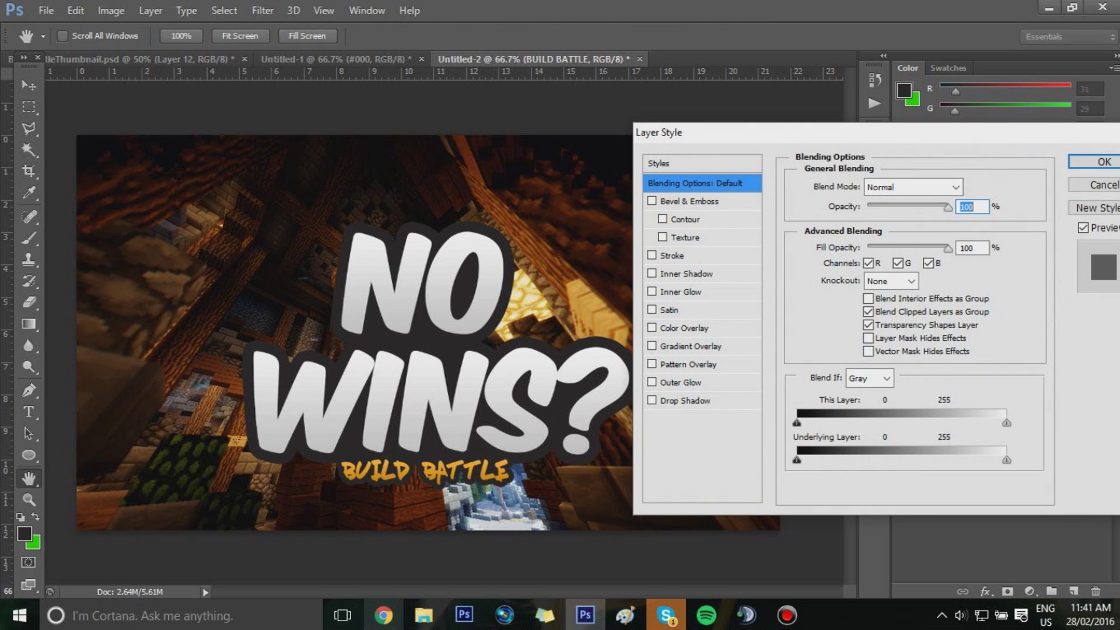
pyautogui.click(651, 255)
pyautogui.click(672, 256)
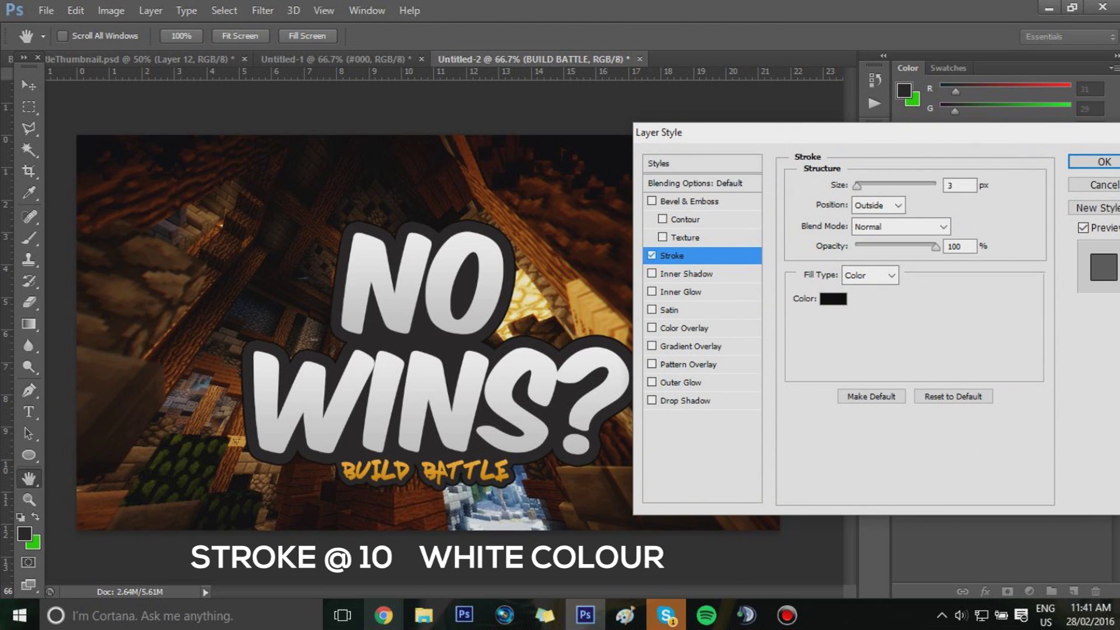
pyautogui.click(833, 298)
pyautogui.write('ffffff')
# - Try 5 px and settle on 10 px for the title's stroke size, and shift the title slightly left
pyautogui.click(913, 181)
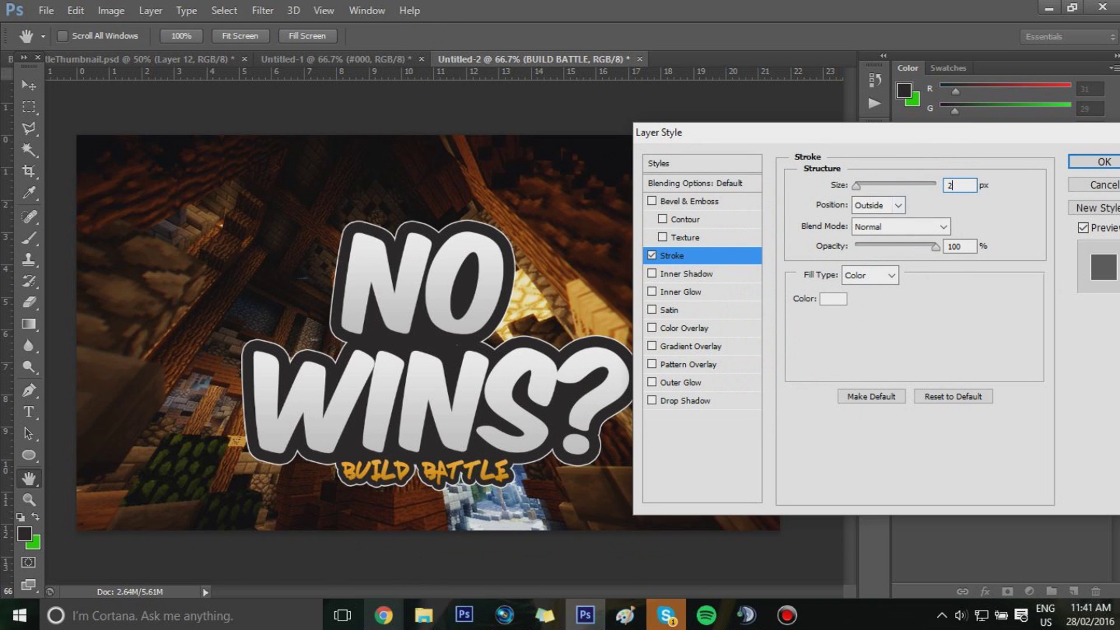
pyautogui.press('BackSpace')
pyautogui.write('10')
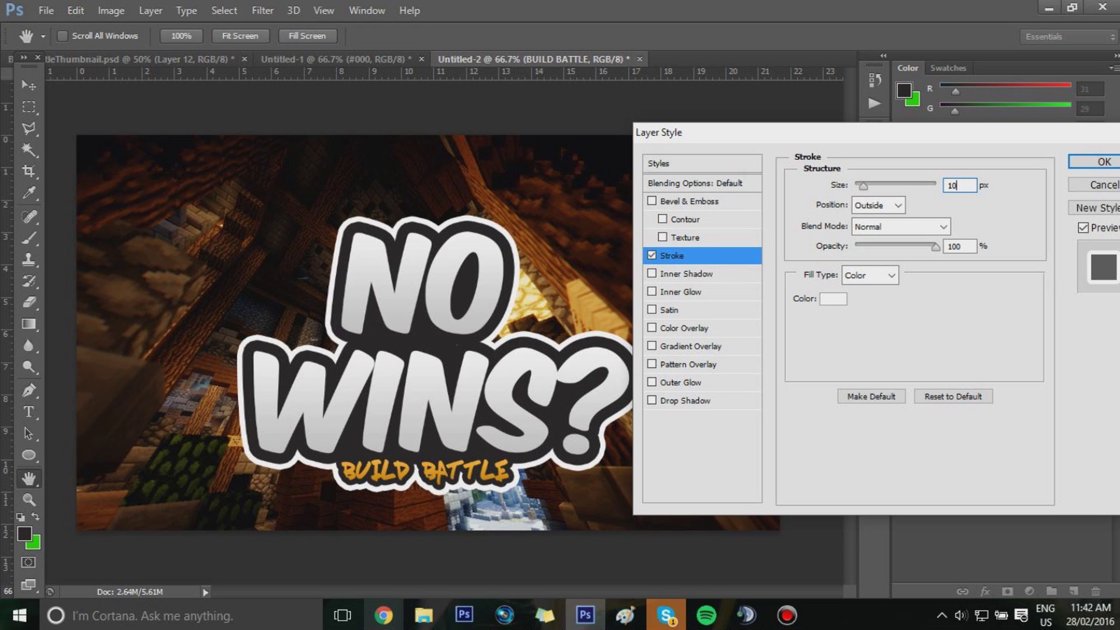
pyautogui.hotkey('ctrl', 'a')
pyautogui.write('5')
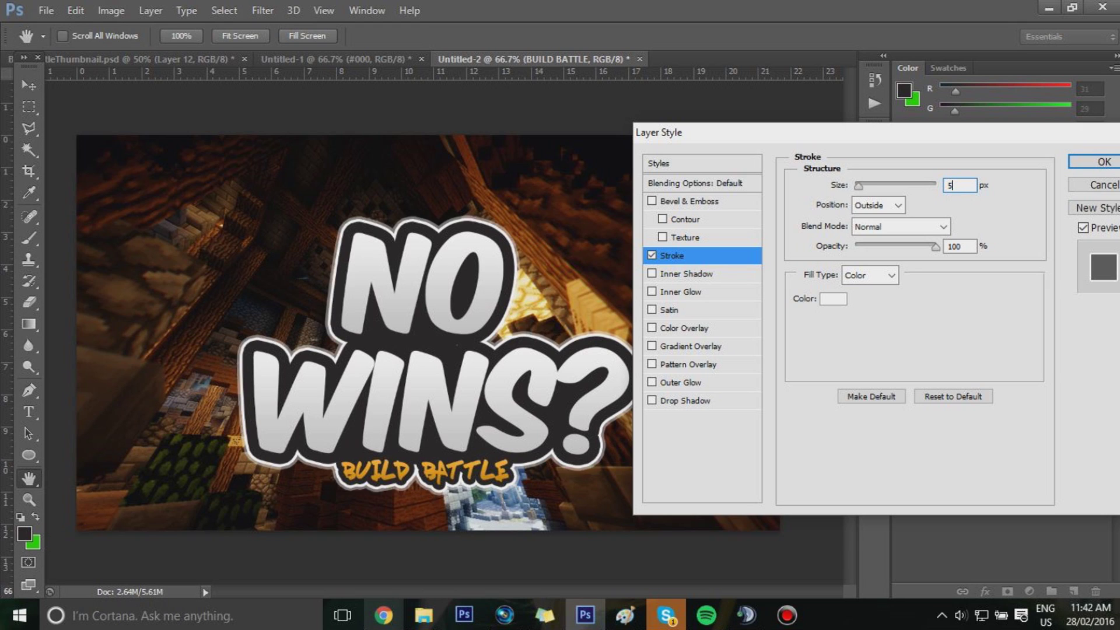
pyautogui.press('BackSpace')
pyautogui.write('10')
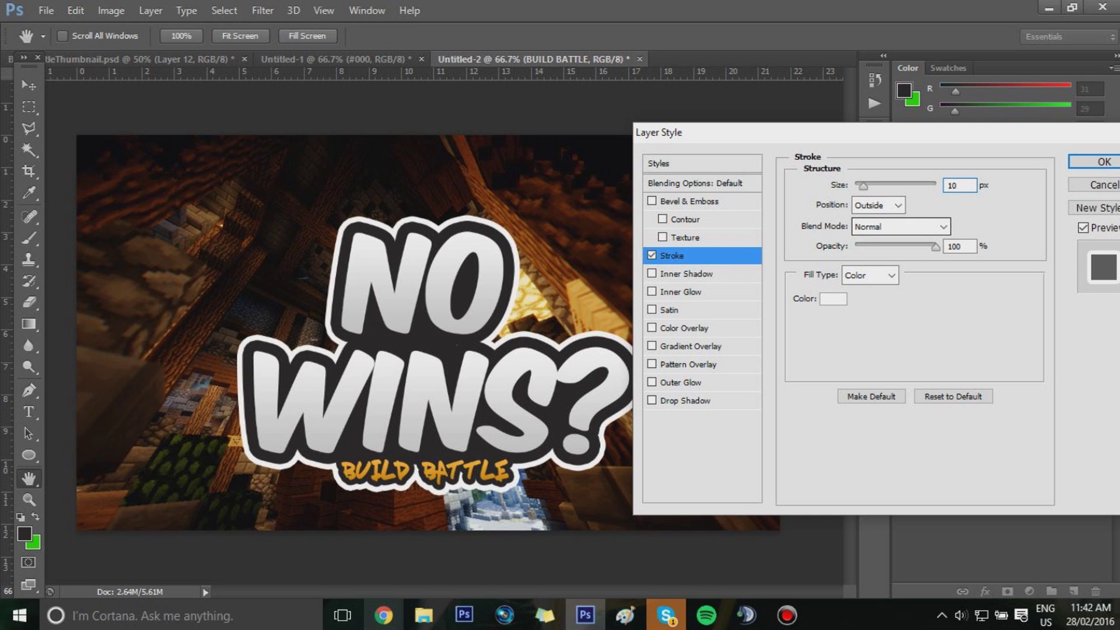
pyautogui.press('Return')
pyautogui.moveTo(362, 359); pyautogui.dragTo(357, 359)
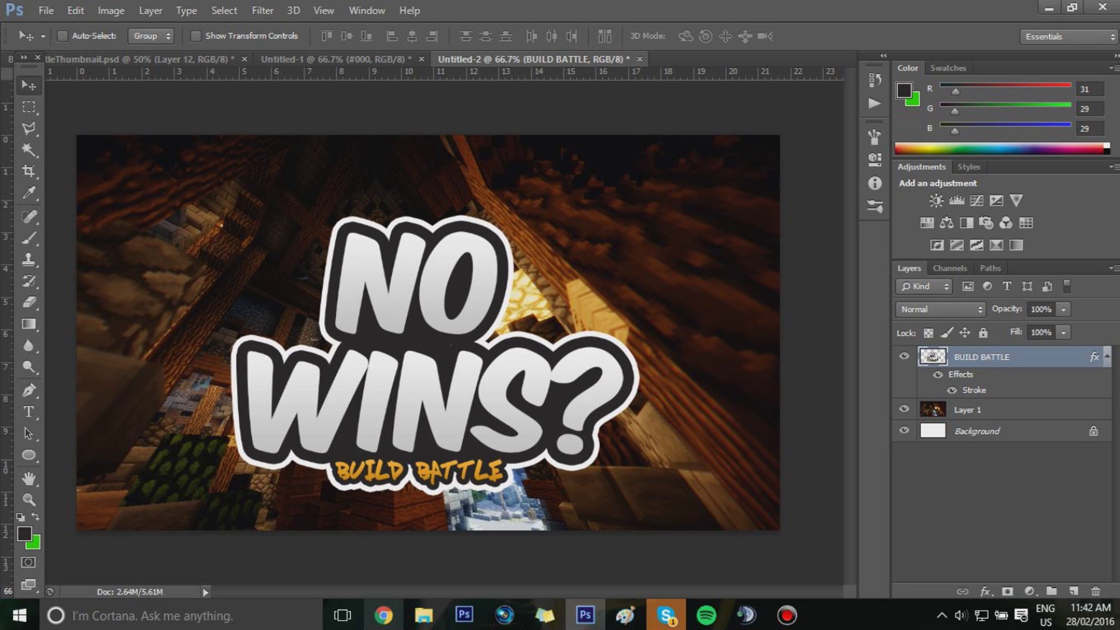
# - Add a Gradient Overlay to the title with Soft Light blend mode at 50% opacity, and move the title slightly up
pyautogui.doubleClick(1027, 356)
pyautogui.click(690, 346)
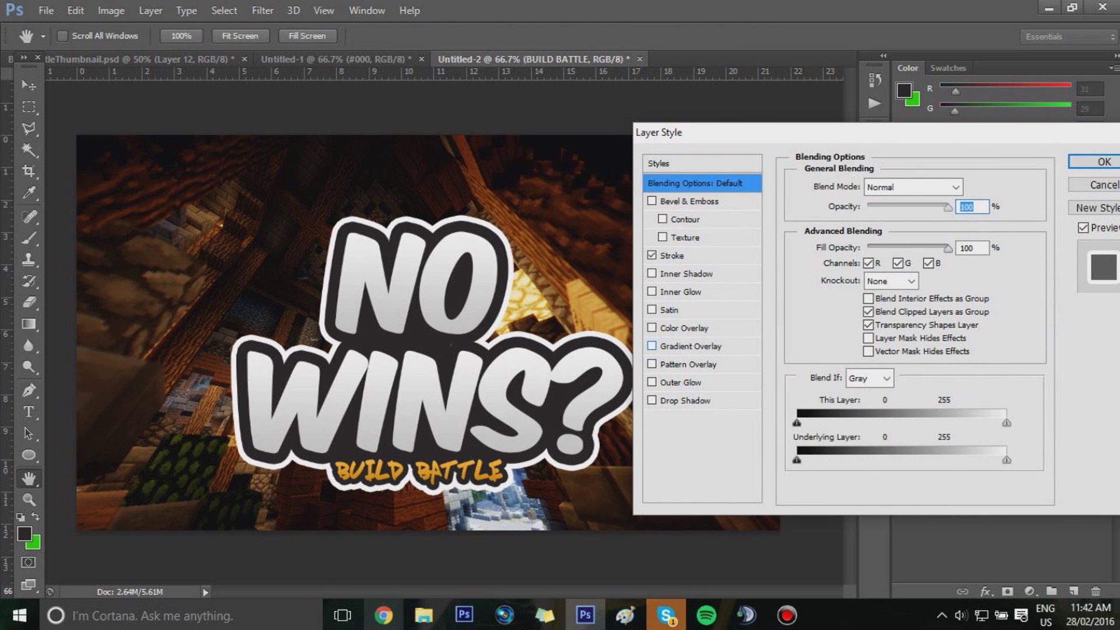
pyautogui.click(902, 187)
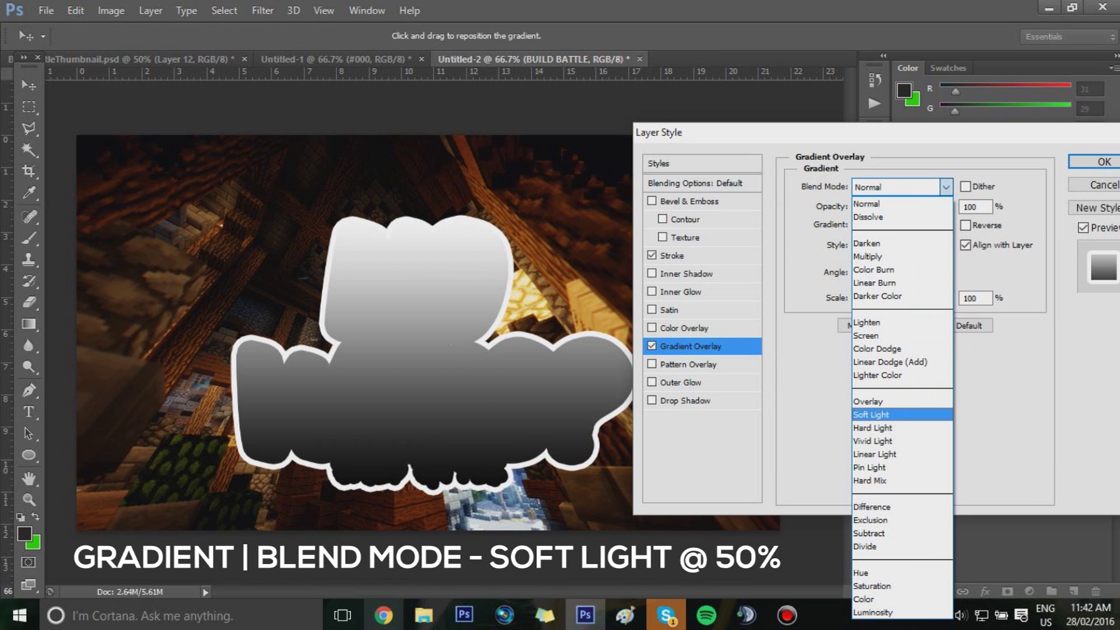
pyautogui.click(871, 414)
pyautogui.moveTo(946, 207); pyautogui.dragTo(902, 207)
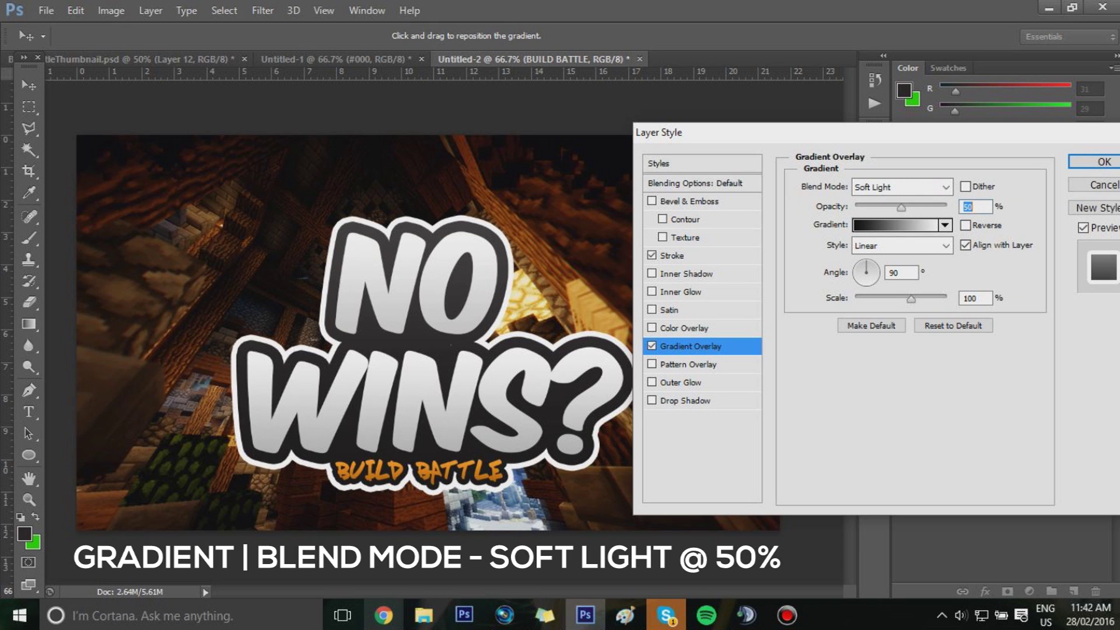
pyautogui.moveTo(901, 207)
pyautogui.mouseDown()
pyautogui.moveTo(947, 207)
pyautogui.moveTo(901, 206)
pyautogui.mouseUp()
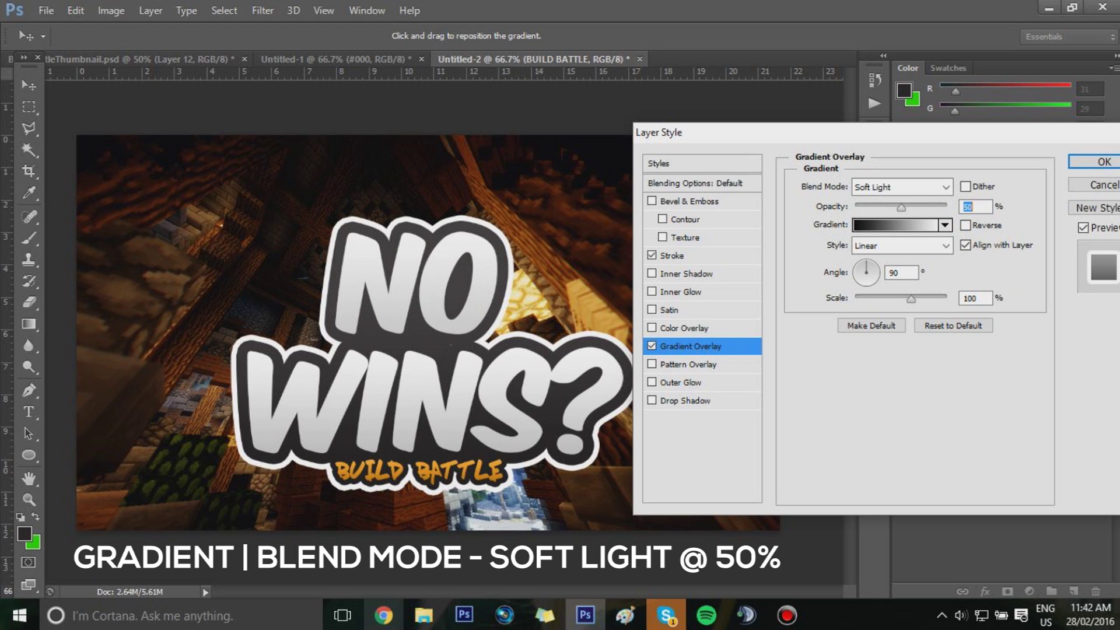
pyautogui.click(1102, 162)
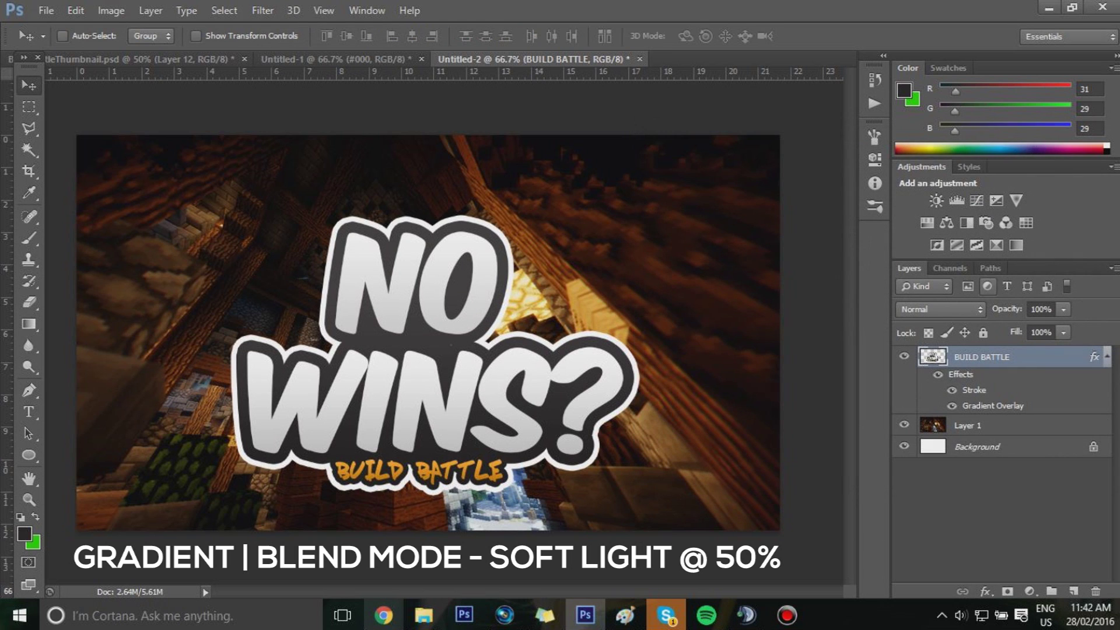
pyautogui.moveTo(483, 359); pyautogui.dragTo(484, 339)
pyautogui.moveTo(491, 299); pyautogui.dragTo(491, 315)
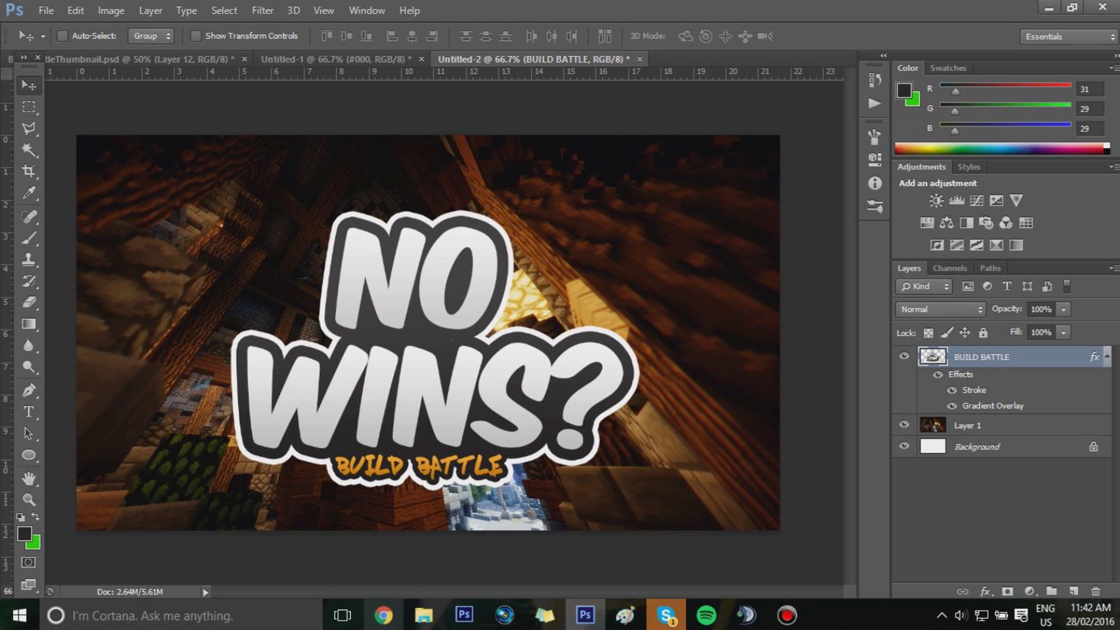
# - Rename the screenshot layer, Layer 1, as Background
pyautogui.click(992, 425)
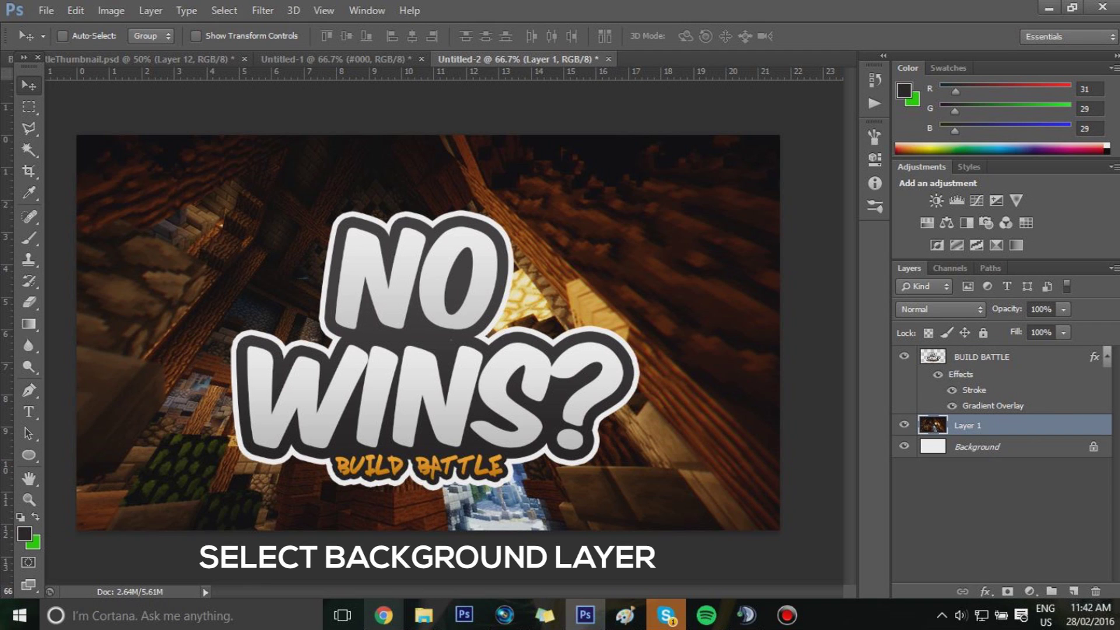
pyautogui.doubleClick(973, 425)
pyautogui.write('back')
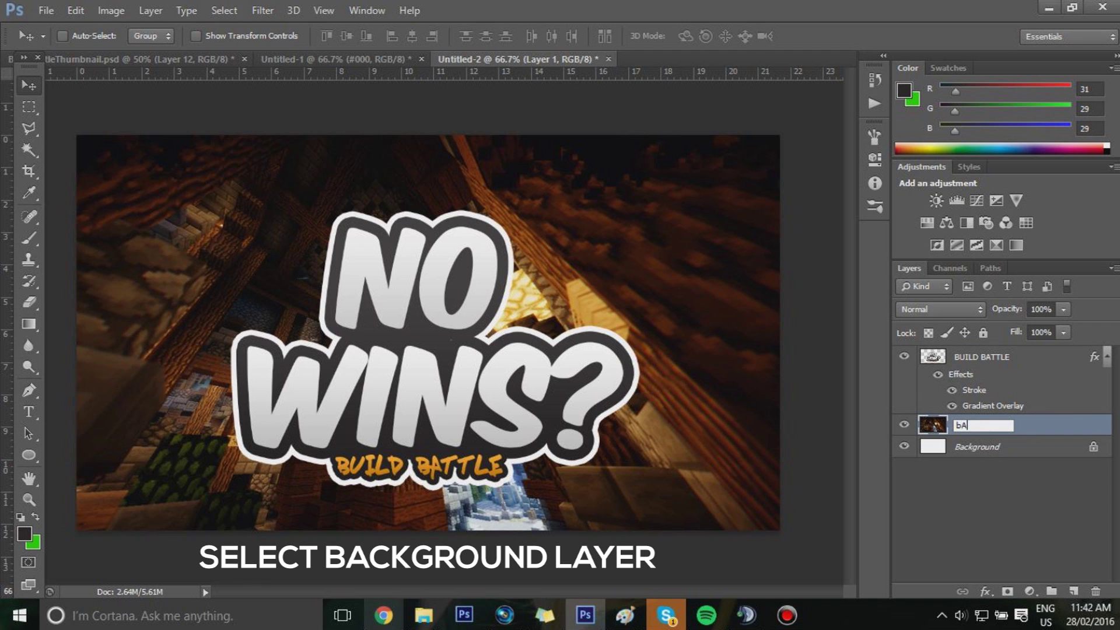
pyautogui.press('BackSpace')
pyautogui.press('BackSpace')
pyautogui.press('BackSpace')
pyautogui.press('BackSpace')
pyautogui.write('Bac')
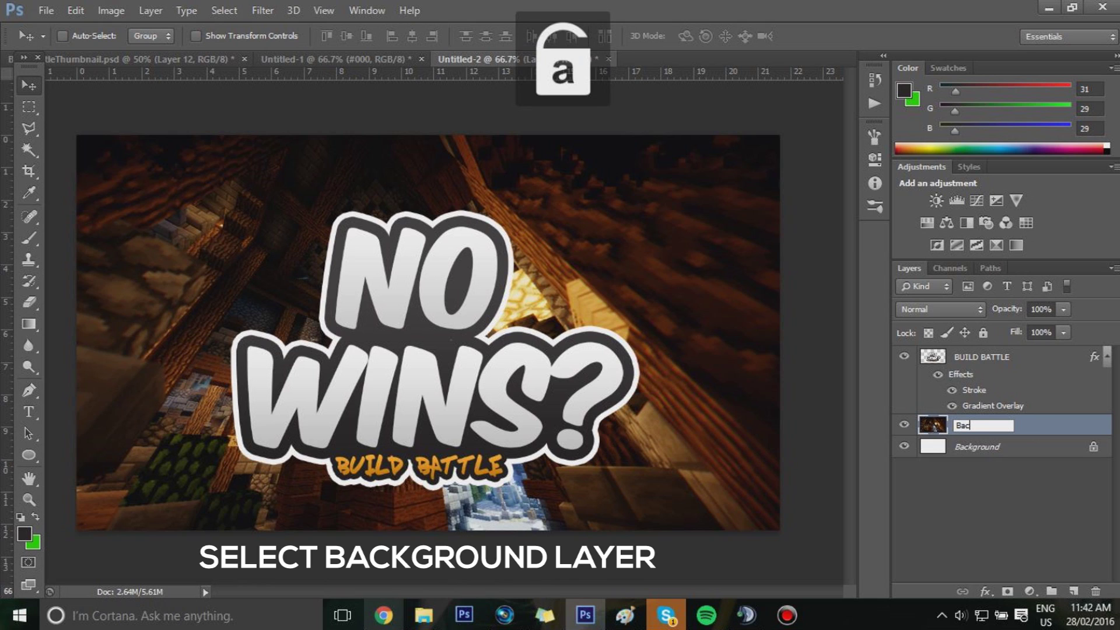
pyautogui.write('kgr')
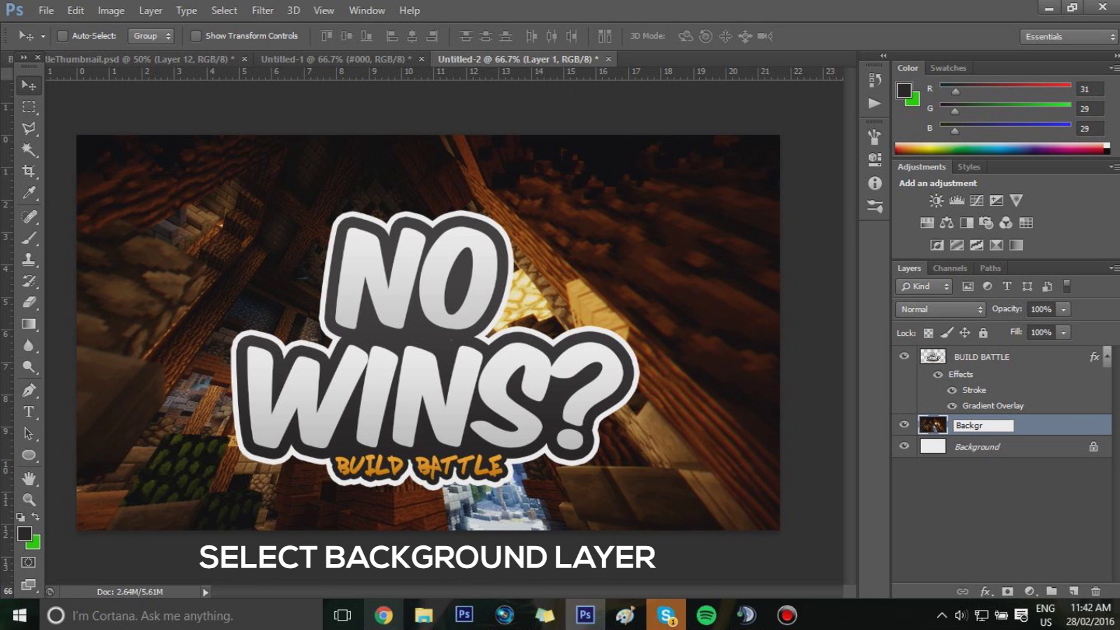
pyautogui.write('ound')
pyautogui.press('Return')
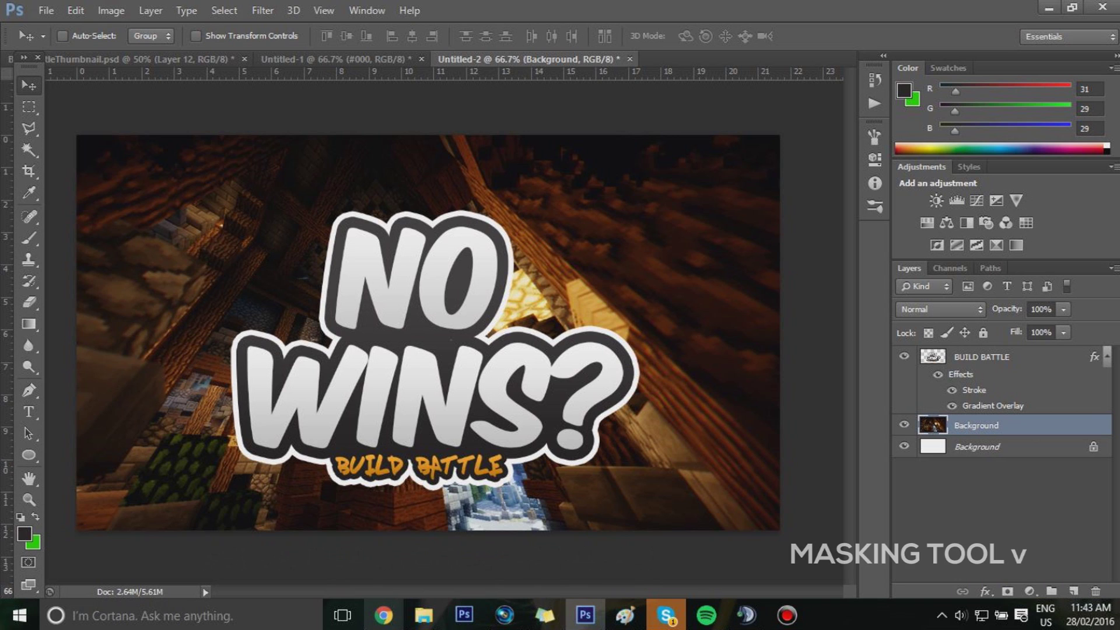
# - Add a Color Lookup adjustment layer above the screenshot Background layer and load the Candlelight.CUBE 3D LUT
pyautogui.click(1030, 591)
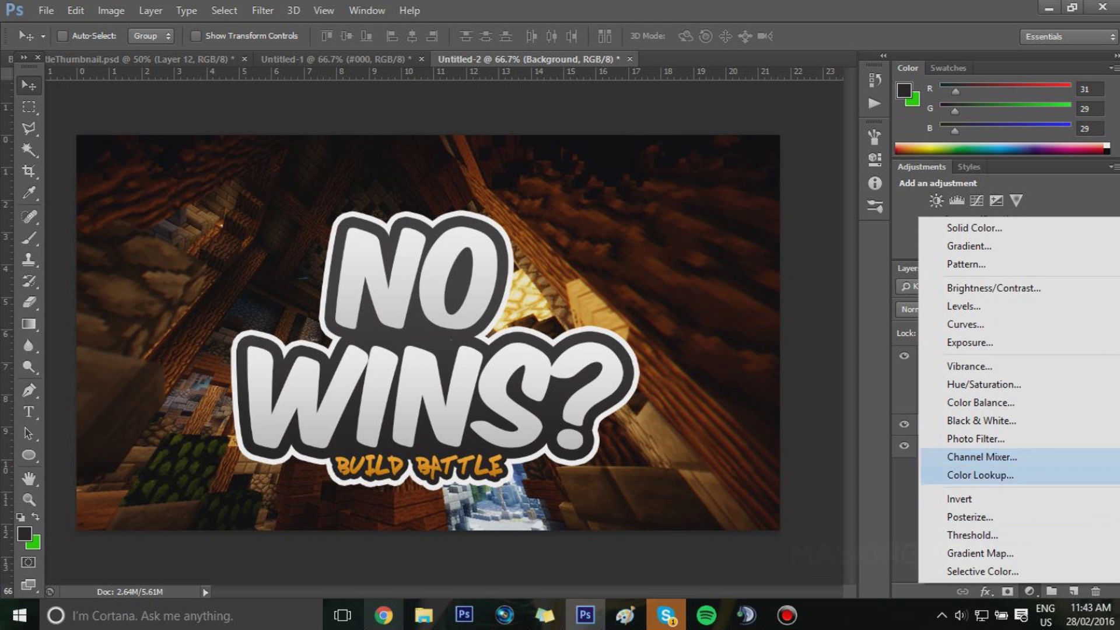
pyautogui.click(980, 475)
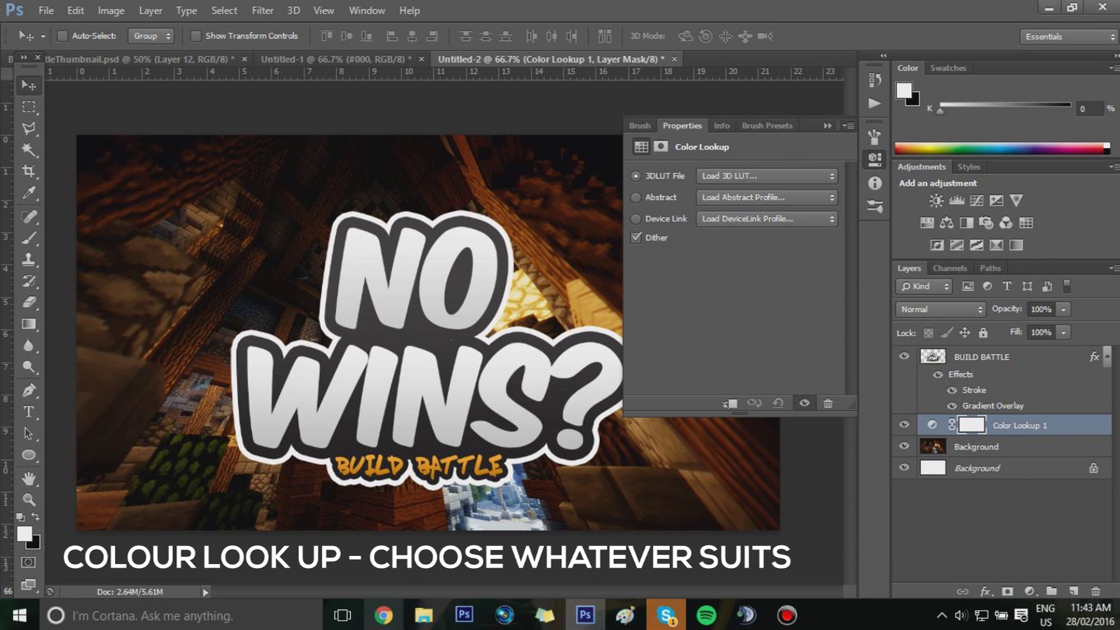
pyautogui.click(767, 176)
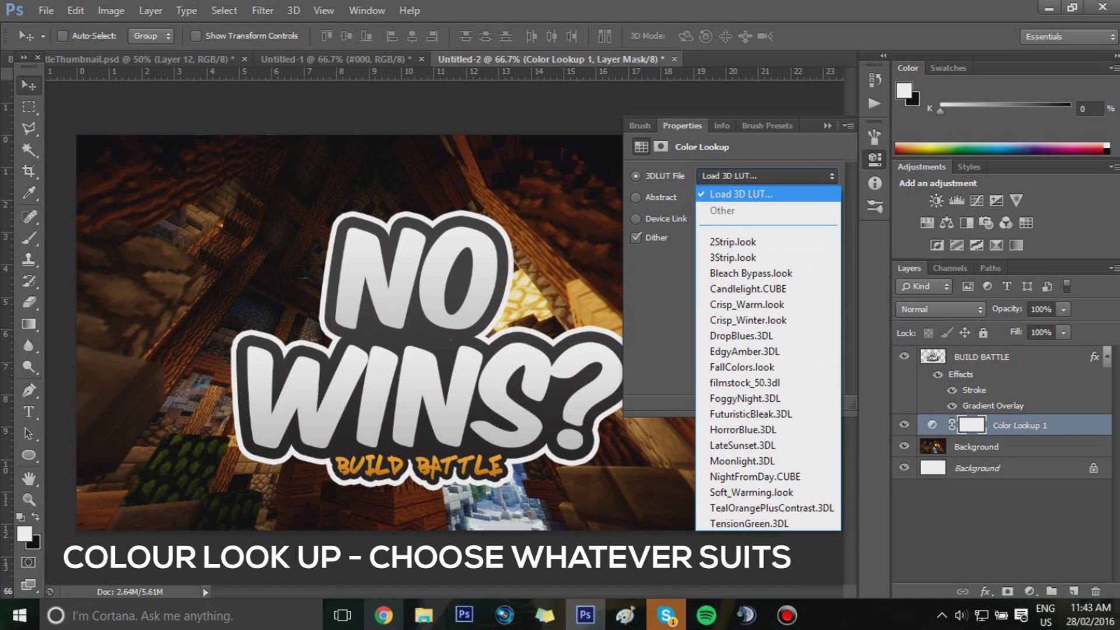
pyautogui.press('Down')
pyautogui.press('Down')
pyautogui.press('Down')
pyautogui.press('Down')
pyautogui.press('Down')
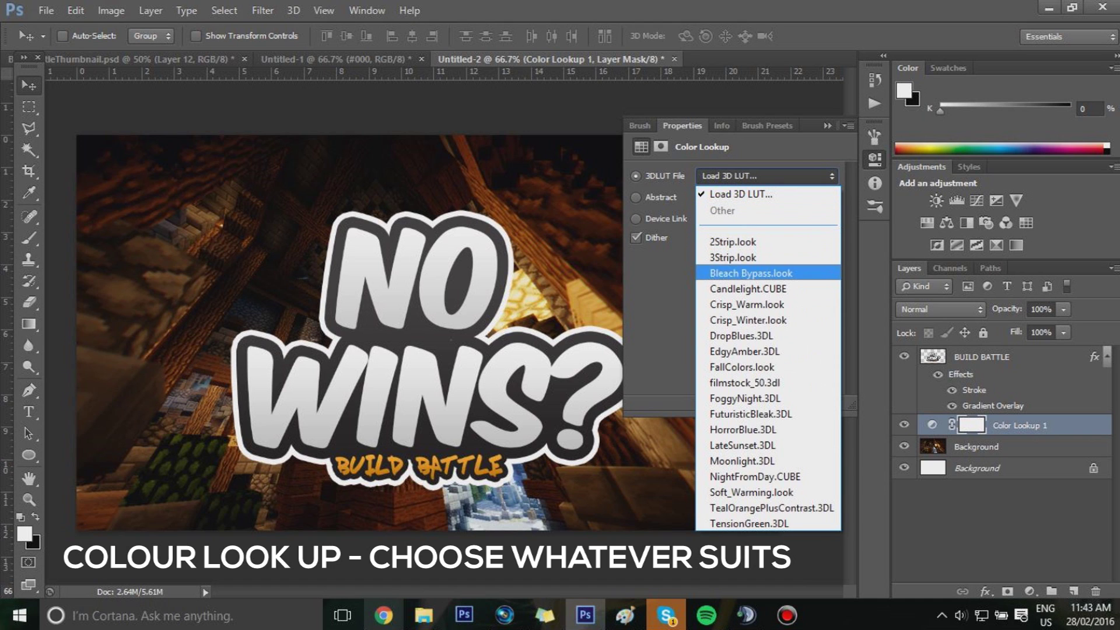
pyautogui.click(748, 289)
# - Try the Crisp_Warm.look, Crisp_Winter.look, DropBlues.3DL and EdgyAmber.3DL LUTs in turn on the Color Lookup layer
pyautogui.click(767, 176)
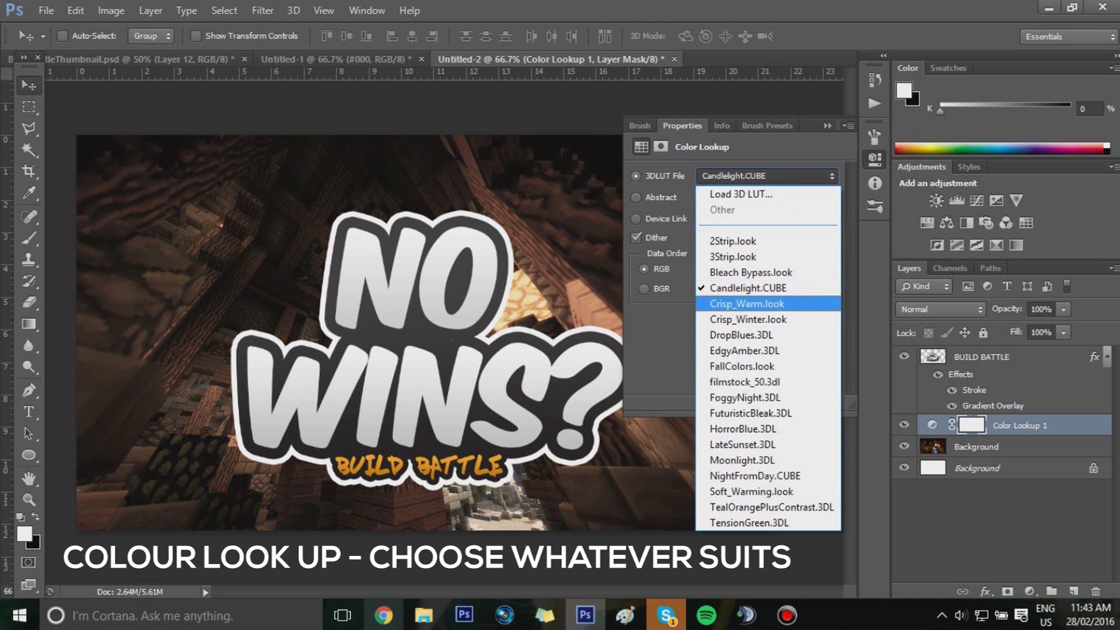
pyautogui.press('Return')
pyautogui.hotkey('alt', 'Down')
pyautogui.press('Down')
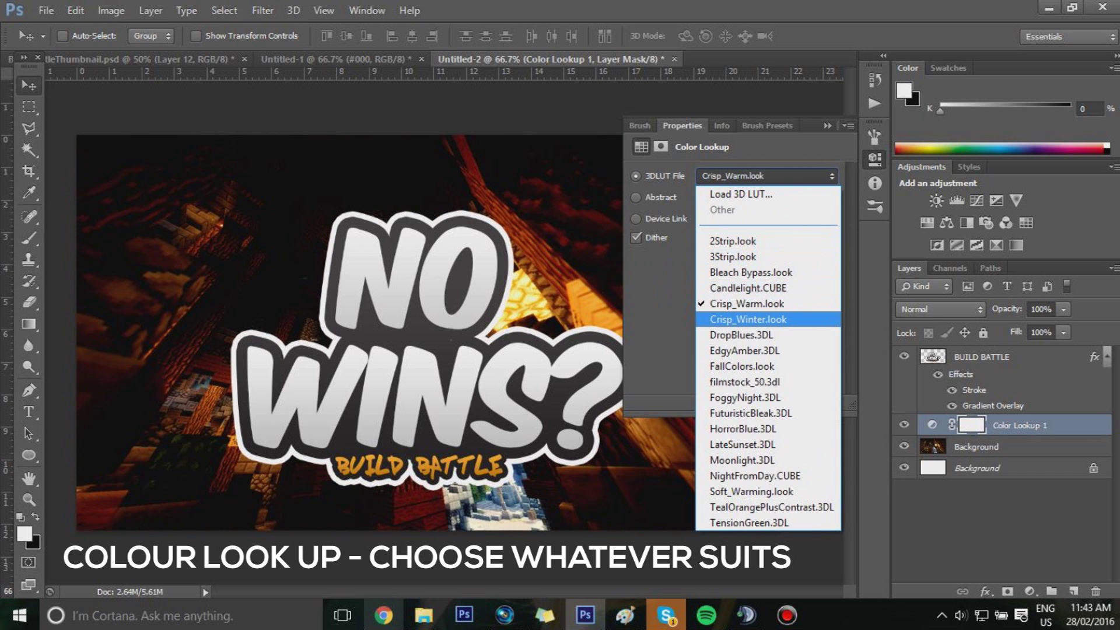
pyautogui.press('Return')
pyautogui.hotkey('alt', 'Down')
pyautogui.press('Down')
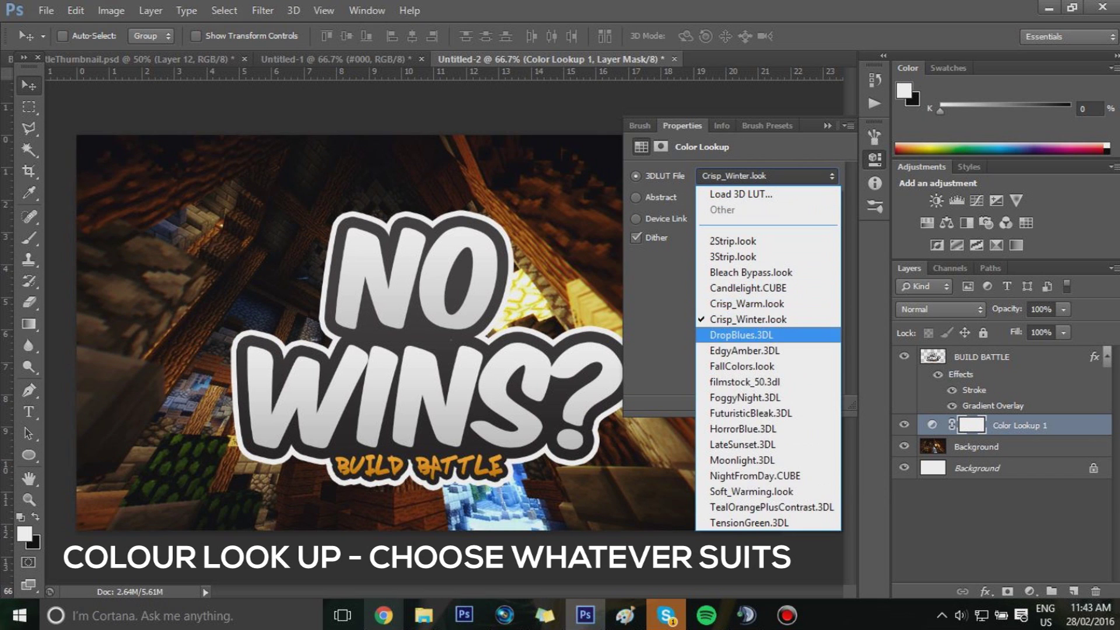
pyautogui.press('Return')
pyautogui.hotkey('alt', 'Down')
pyautogui.press('Down')
pyautogui.press('Return')
# - Set the Color Lookup layer's 3D LUT to FallColors.look and close its properties
pyautogui.hotkey('alt', 'Down')
pyautogui.press('Down')
pyautogui.press('Return')
pyautogui.hotkey('alt', 'Down')
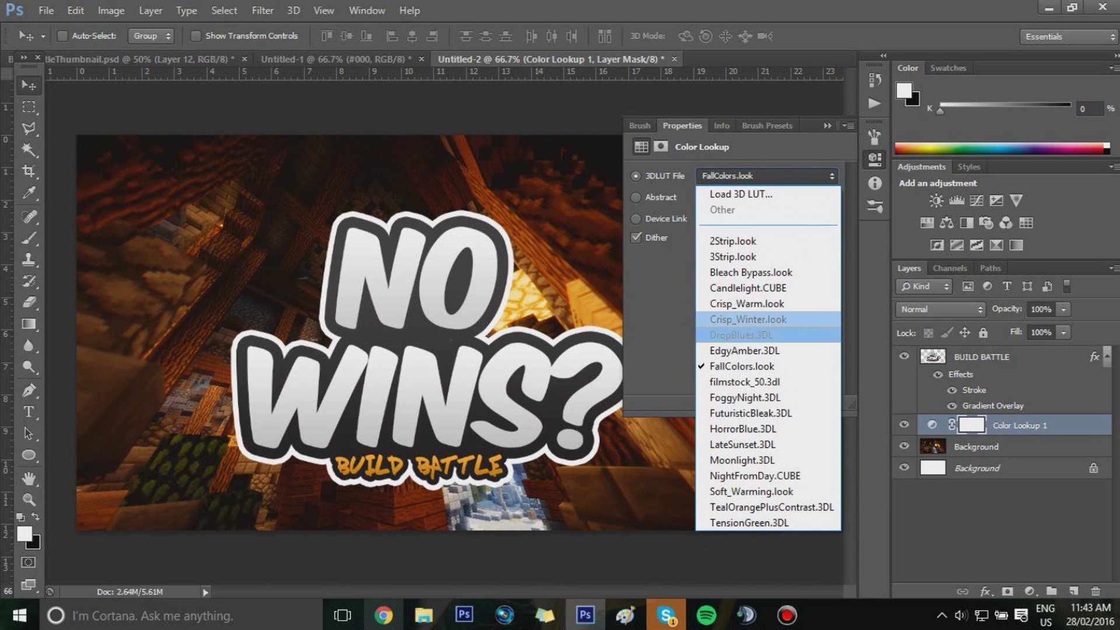
pyautogui.click(741, 366)
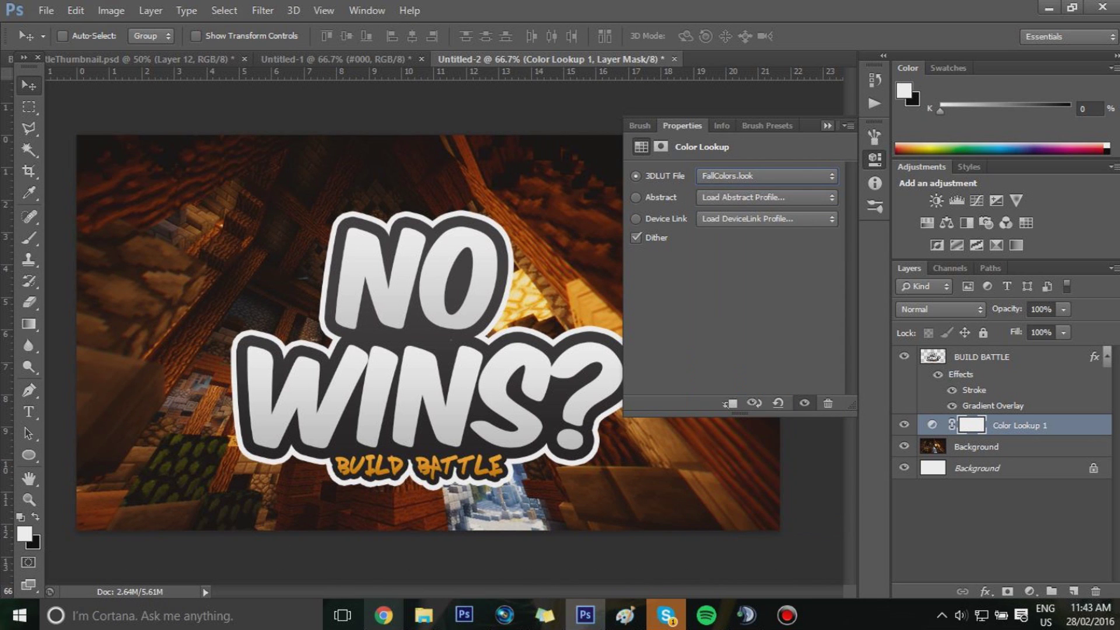
pyautogui.click(827, 125)
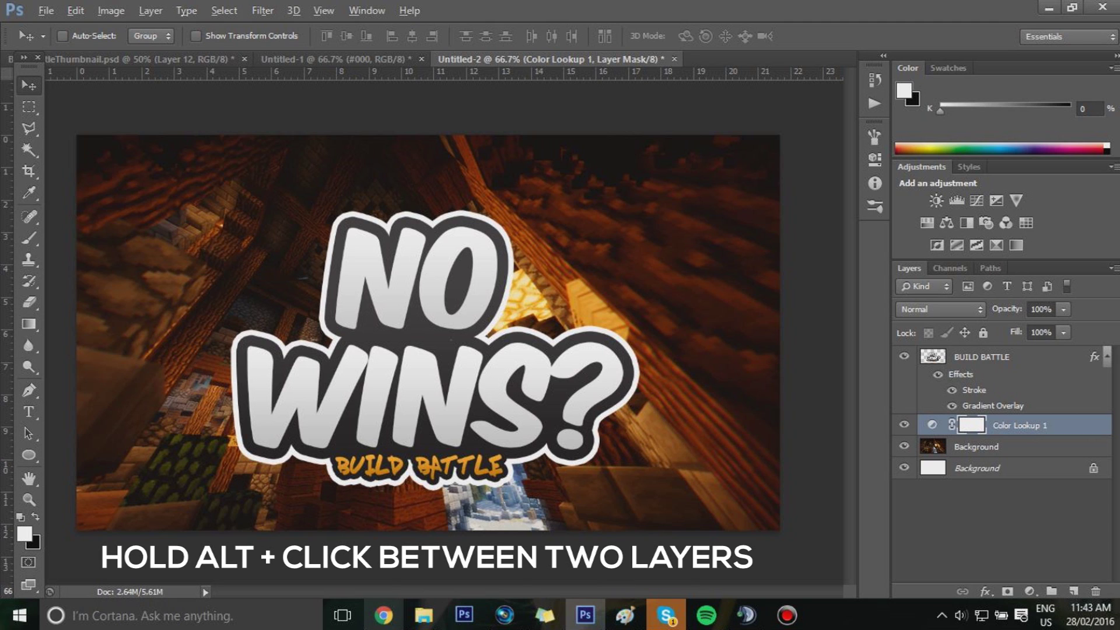
# - Clip the Color Lookup 1 layer to the screenshot Background layer below it
pyautogui.hotkey('ctrl', 'alt', 'g')
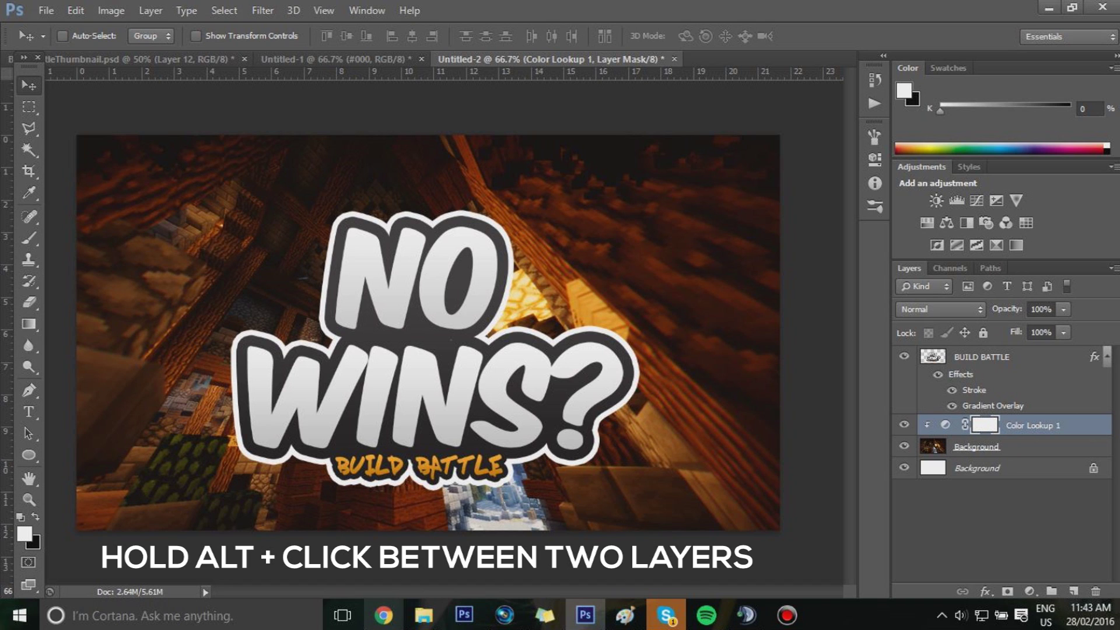
pyautogui.click(946, 426)
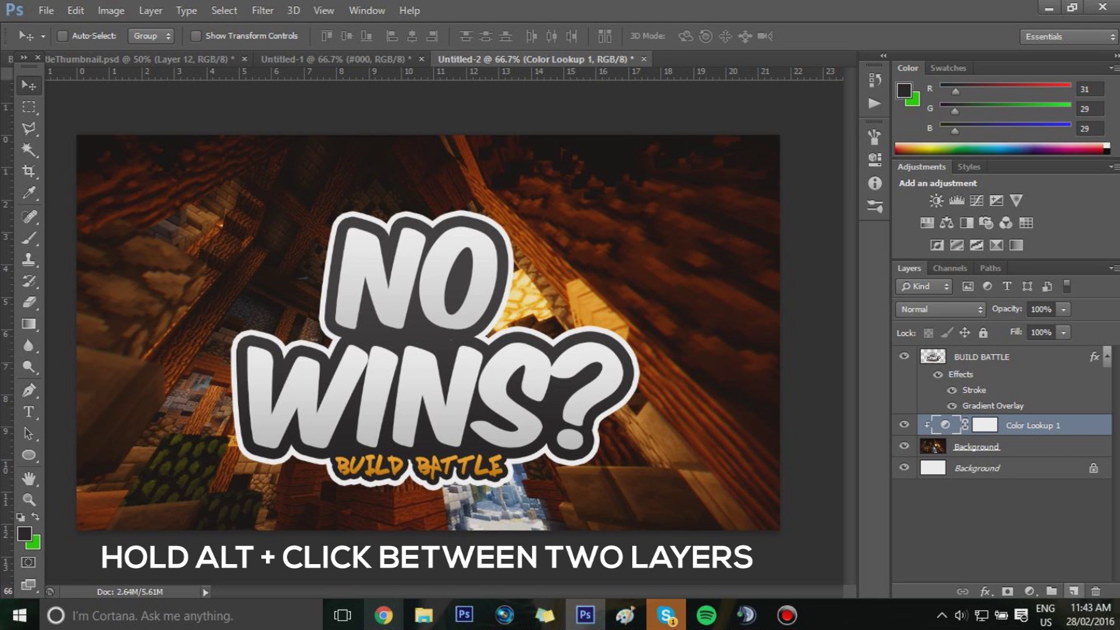
# - Create a new layer above Color Lookup 1 and activate the Gradient tool for it
pyautogui.click(1073, 591)
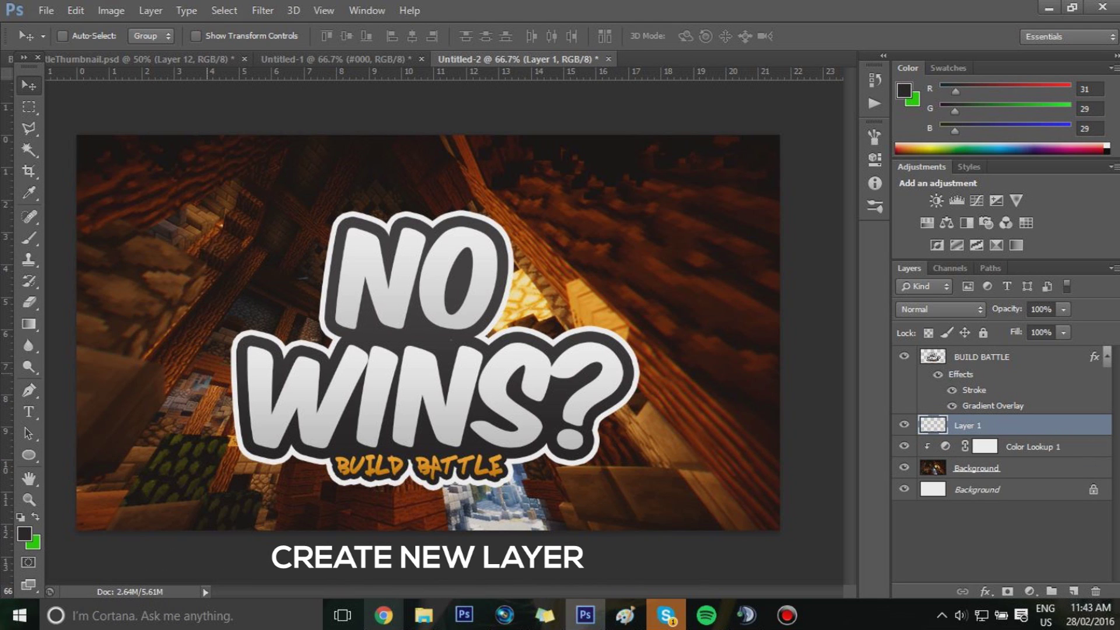
pyautogui.press('g')
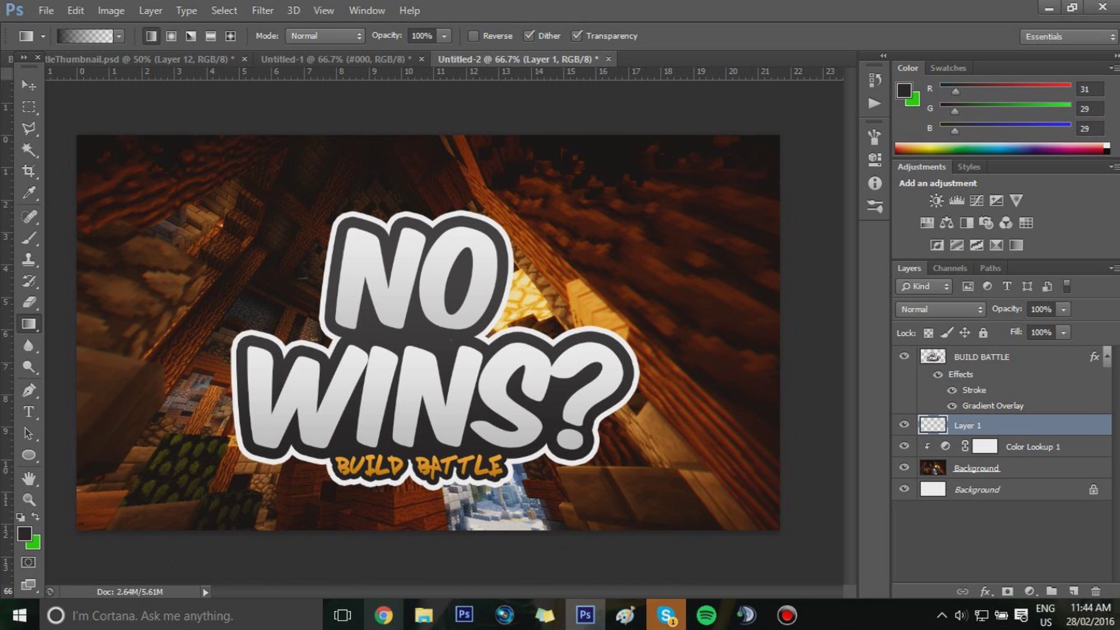
pyautogui.rightClick(28, 324)
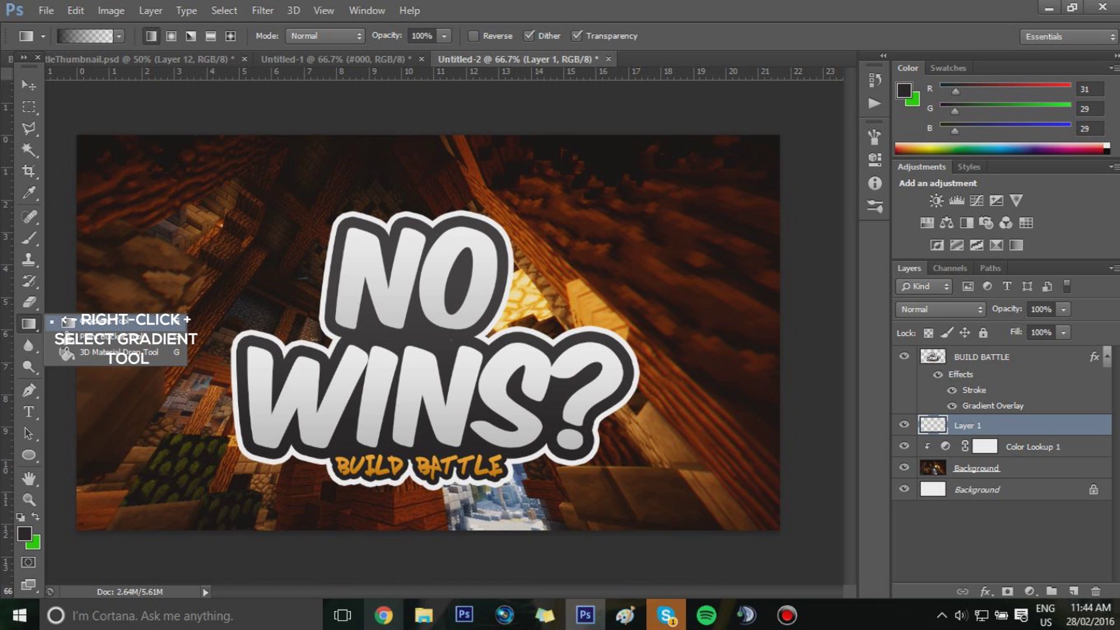
pyautogui.click(104, 321)
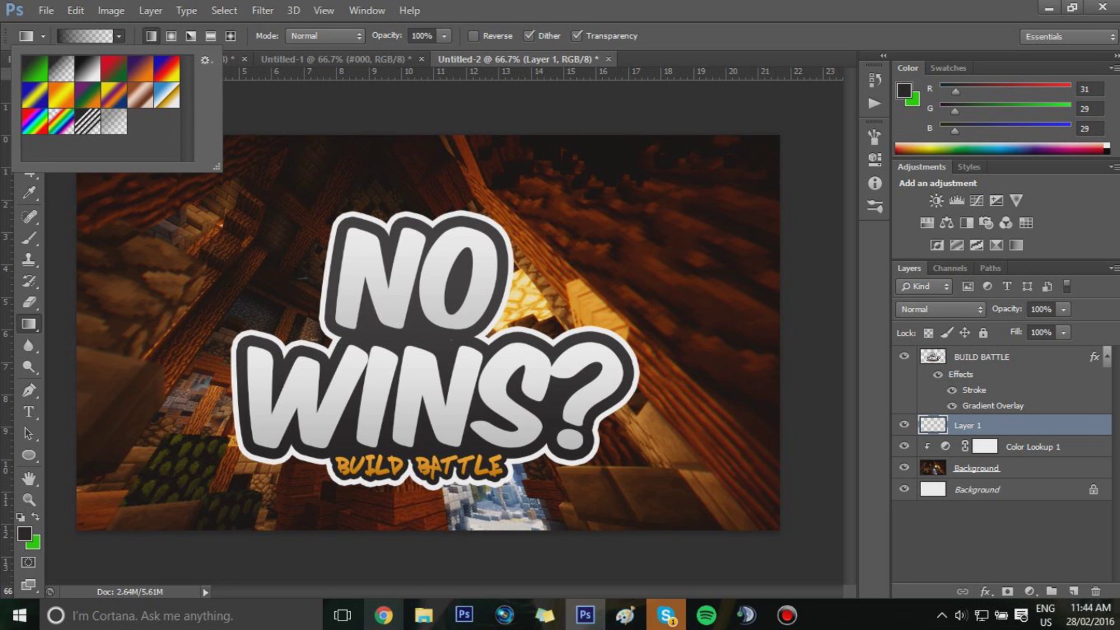
pyautogui.press('Escape')
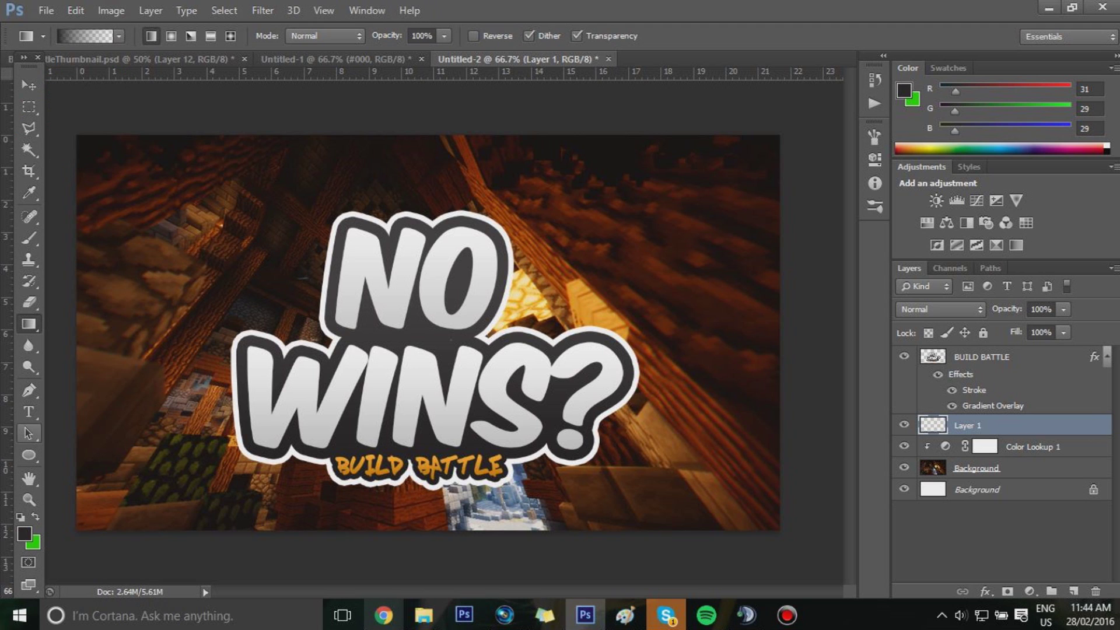
# - Set the foreground colour to the golden yellow ffcc00
pyautogui.click(24, 533)
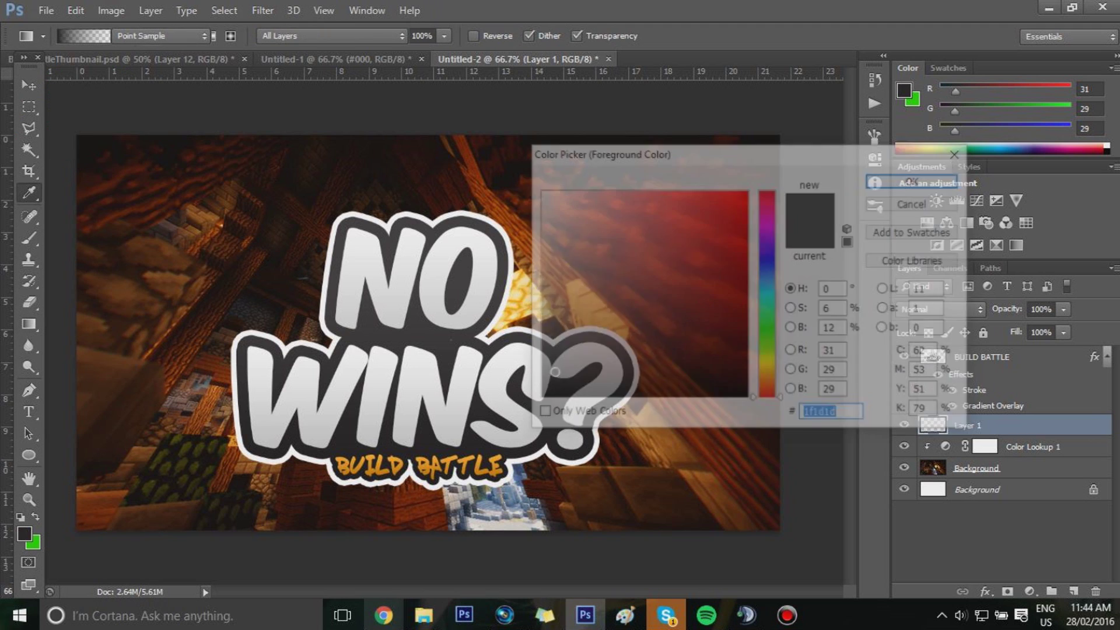
pyautogui.write('ffea00')
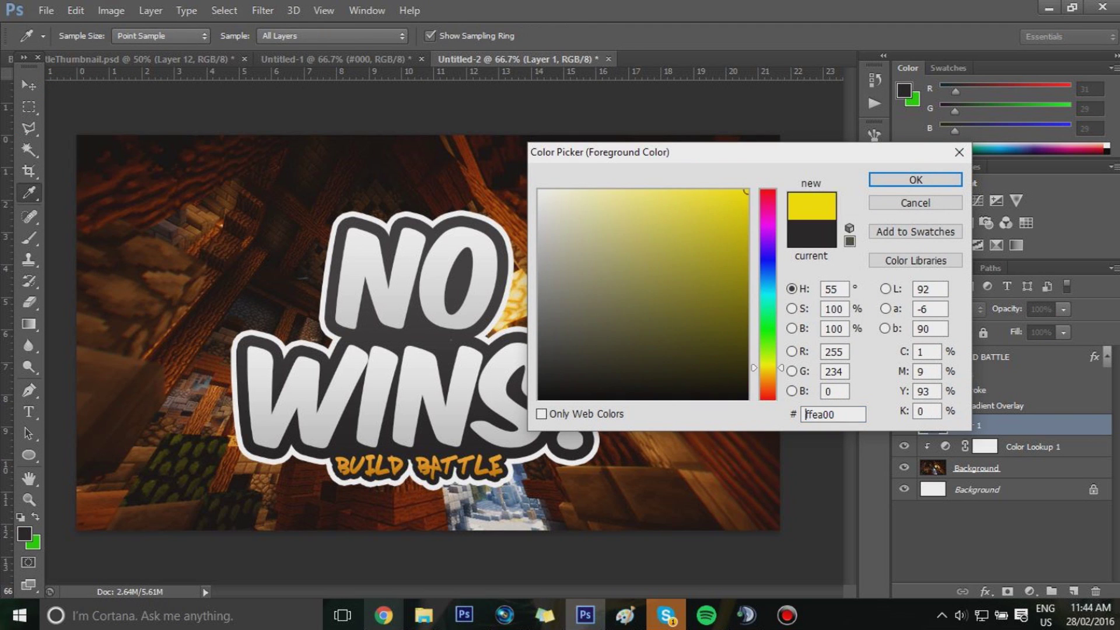
pyautogui.write('ffc600')
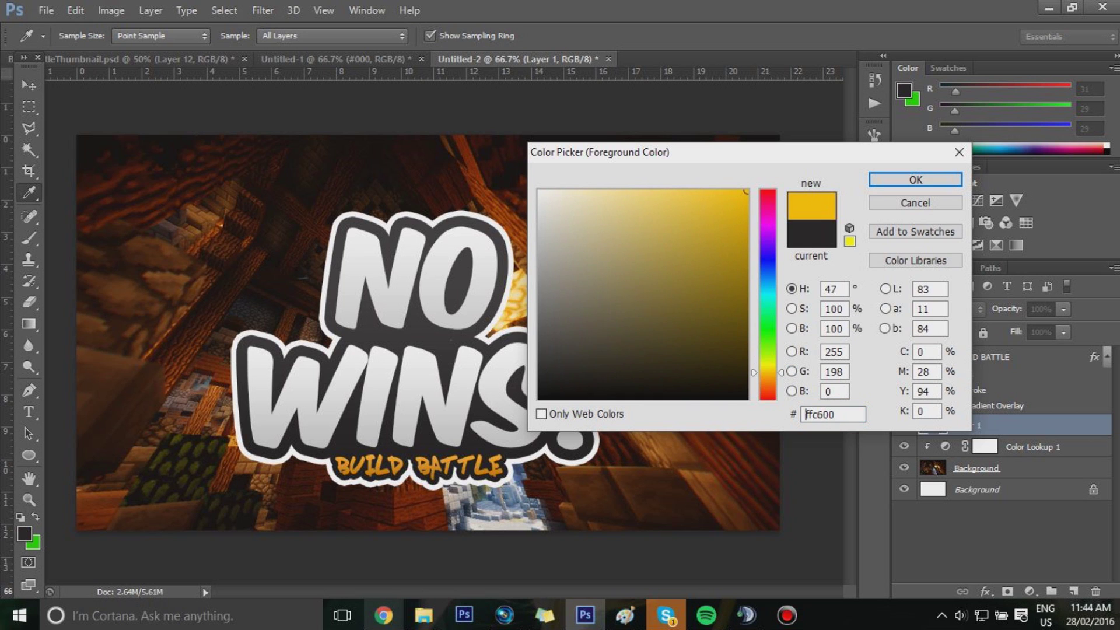
pyautogui.press('BackSpace')
pyautogui.press('BackSpace')
pyautogui.press('BackSpace')
pyautogui.write('c00')
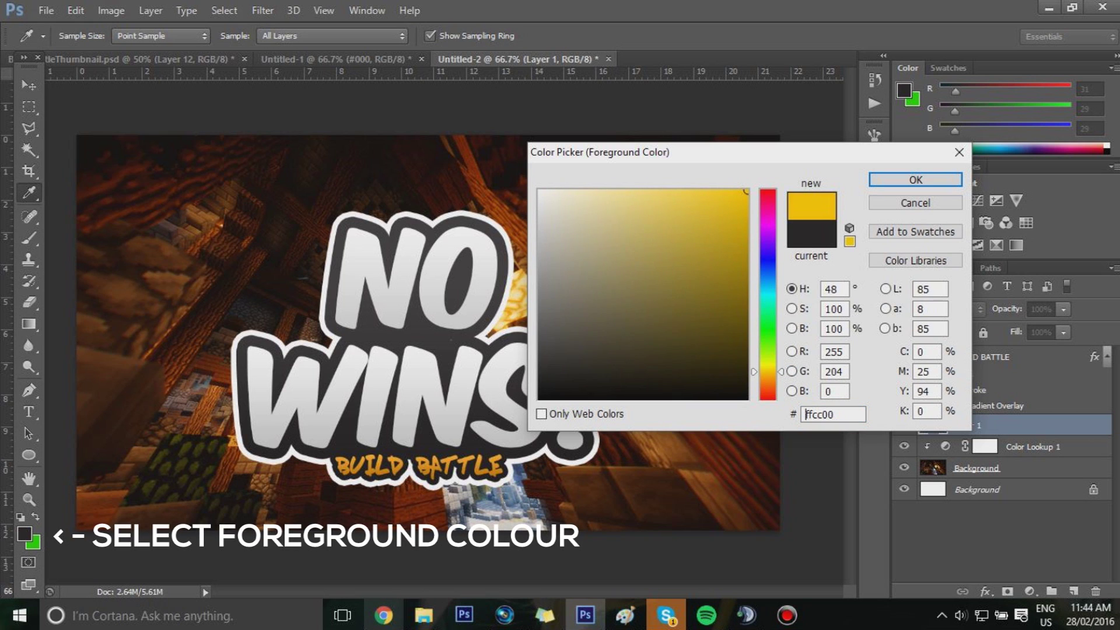
pyautogui.press('Return')
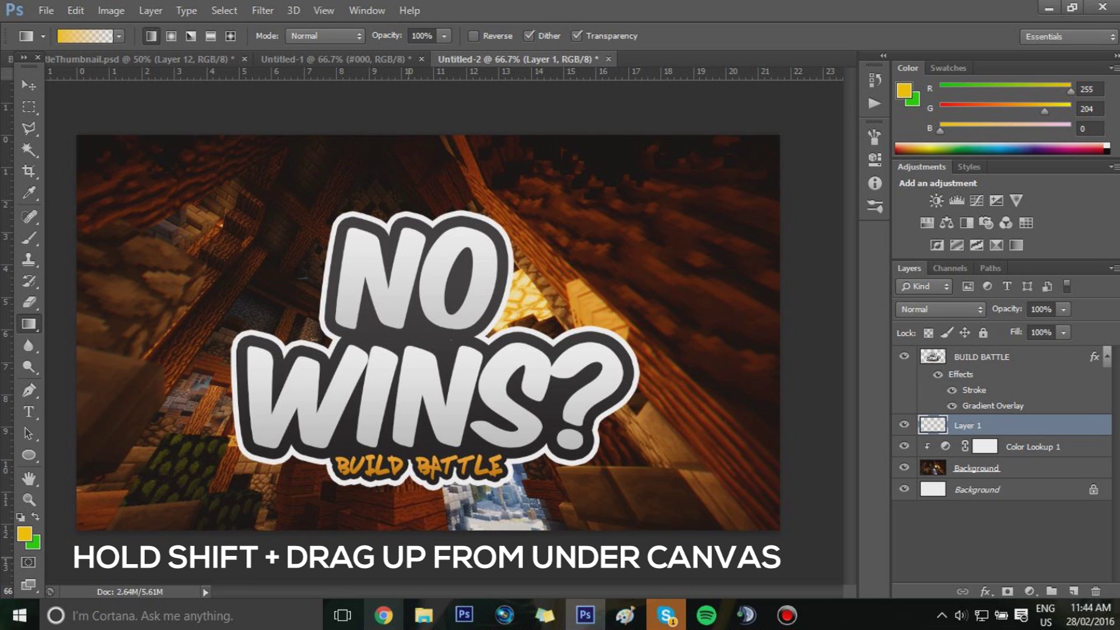
# - Draw a vertical yellow-to-transparent gradient upward from just below the canvas on Layer 1 and set the layer's opacity to 20%
pyautogui.moveTo(409, 548); pyautogui.dragTo(409, 402)
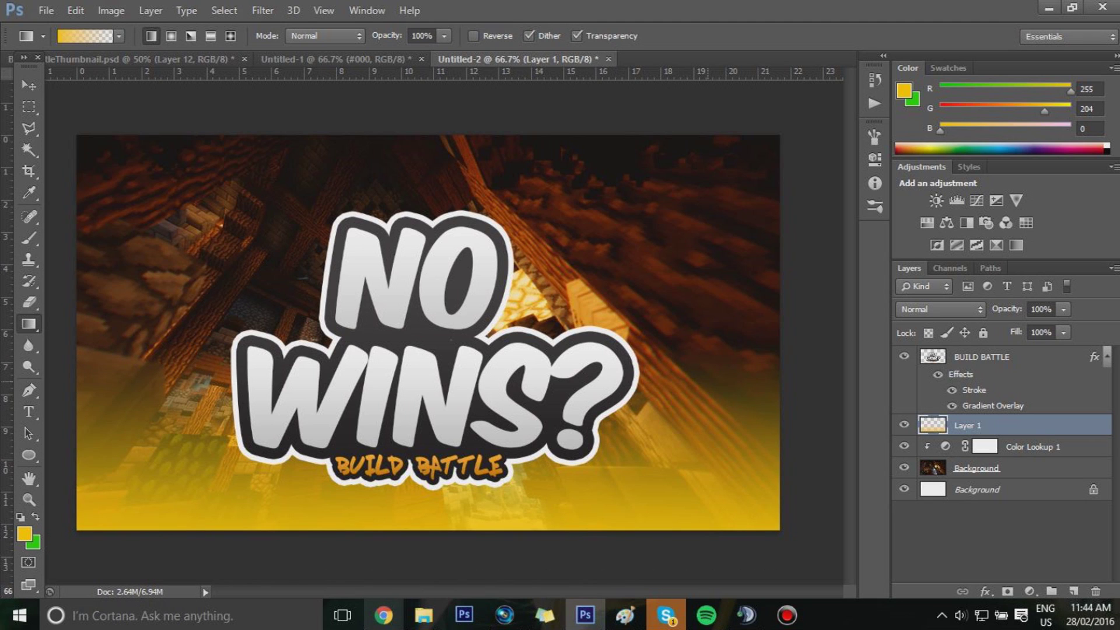
pyautogui.click(1063, 309)
pyautogui.moveTo(1064, 328); pyautogui.dragTo(996, 328)
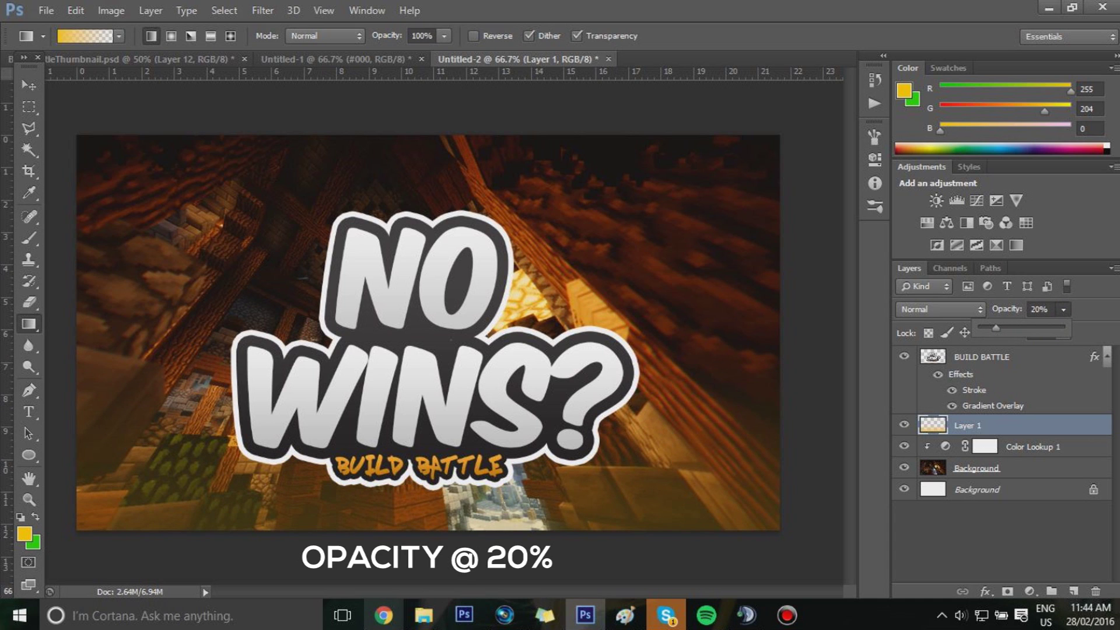
pyautogui.click(1063, 310)
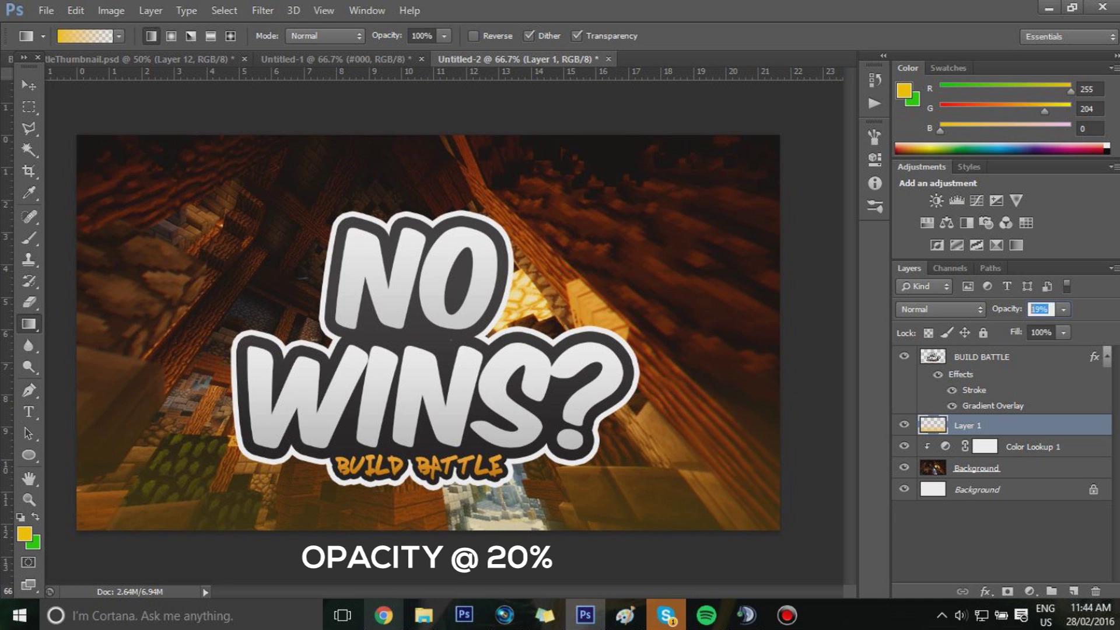
pyautogui.write('20')
pyautogui.press('Return')
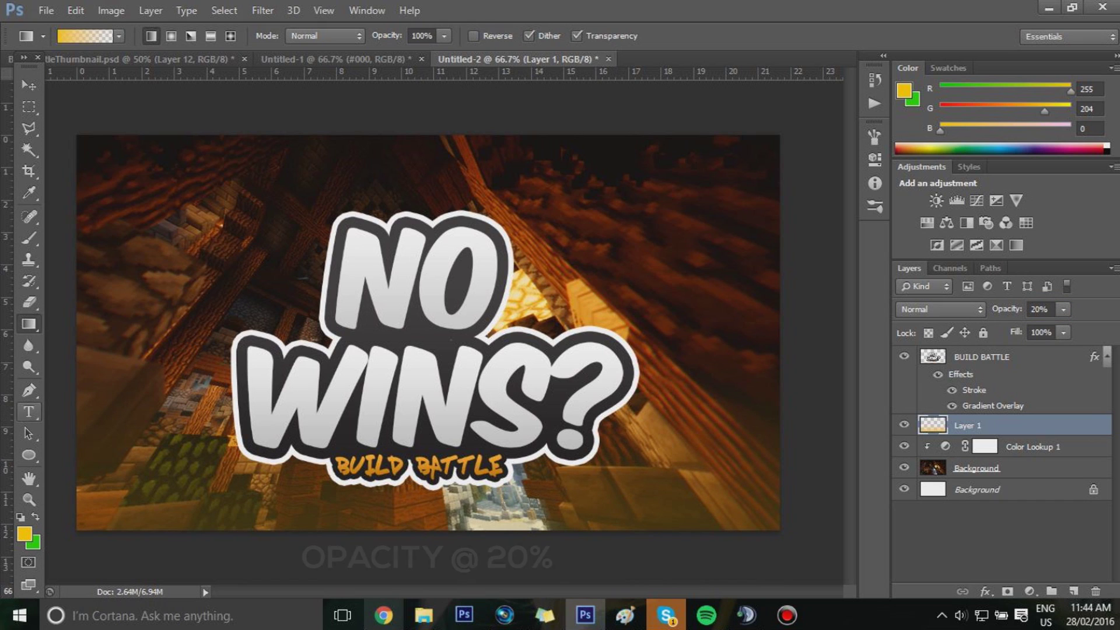
# - Add a yellow text layer reading "#000" above Layer 1, in the dark upper-right area of the canvas
pyautogui.click(28, 412)
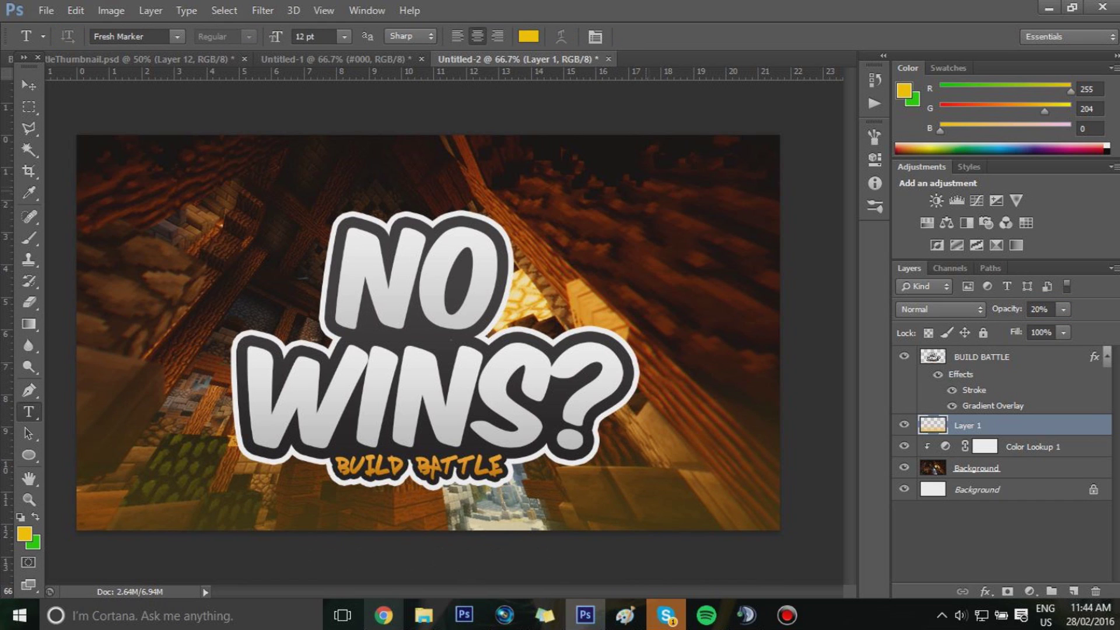
pyautogui.click(651, 175)
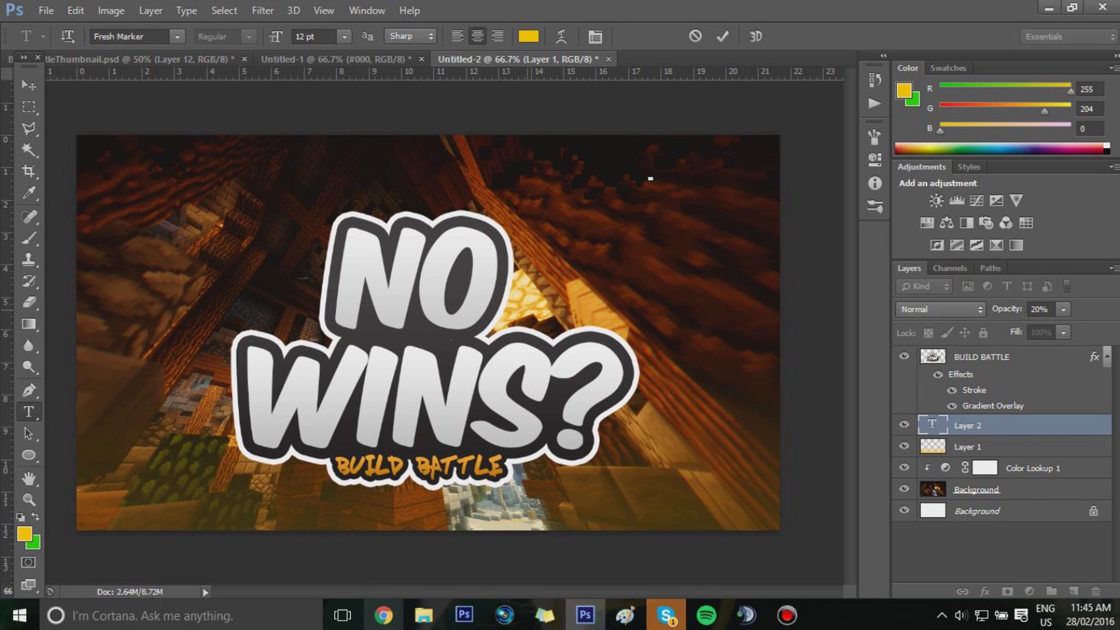
pyautogui.write('#00')
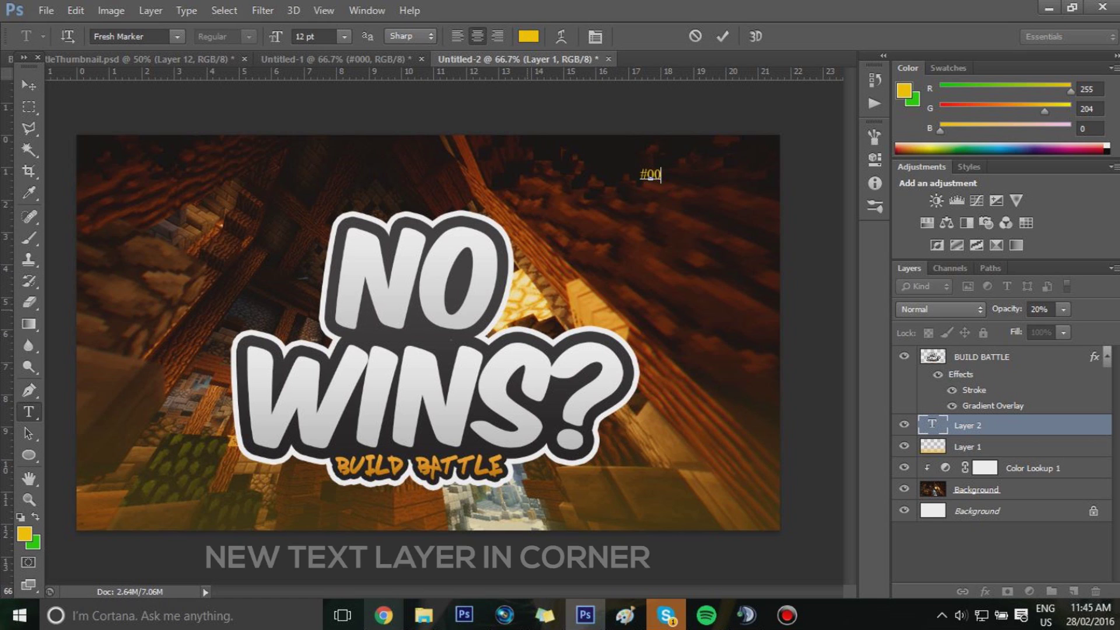
pyautogui.write('1')
pyautogui.write('0')
# - Change the font of the whole "#000" text to Komika Axis
pyautogui.hotkey('ctrl', 'a')
pyautogui.click(177, 37)
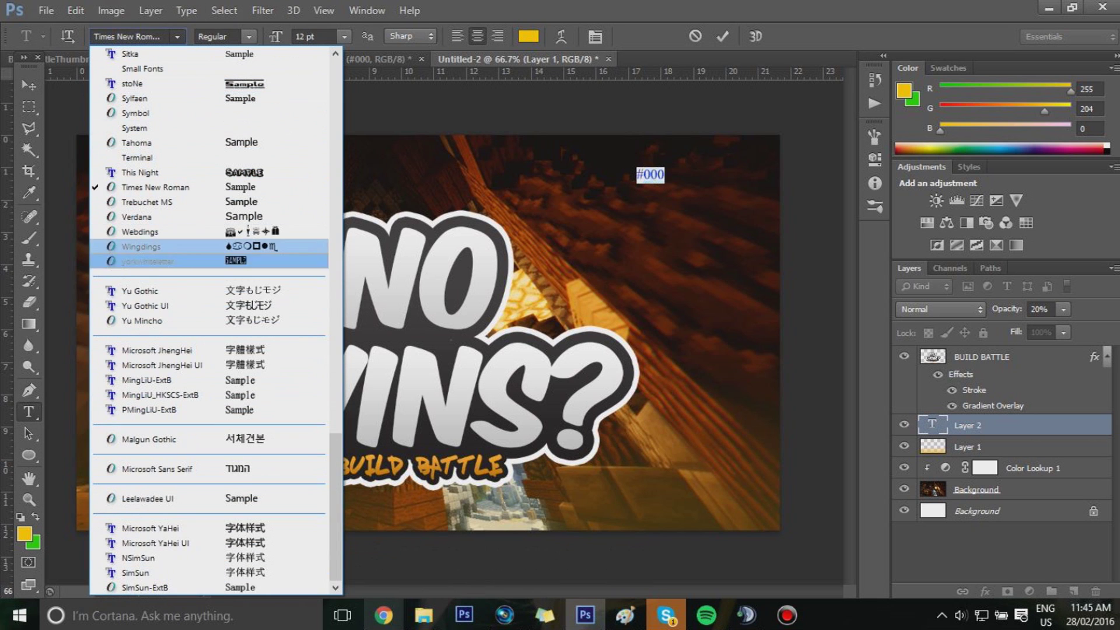
pyautogui.scroll(15, 215, 321)
pyautogui.scroll(5, 216, 321)
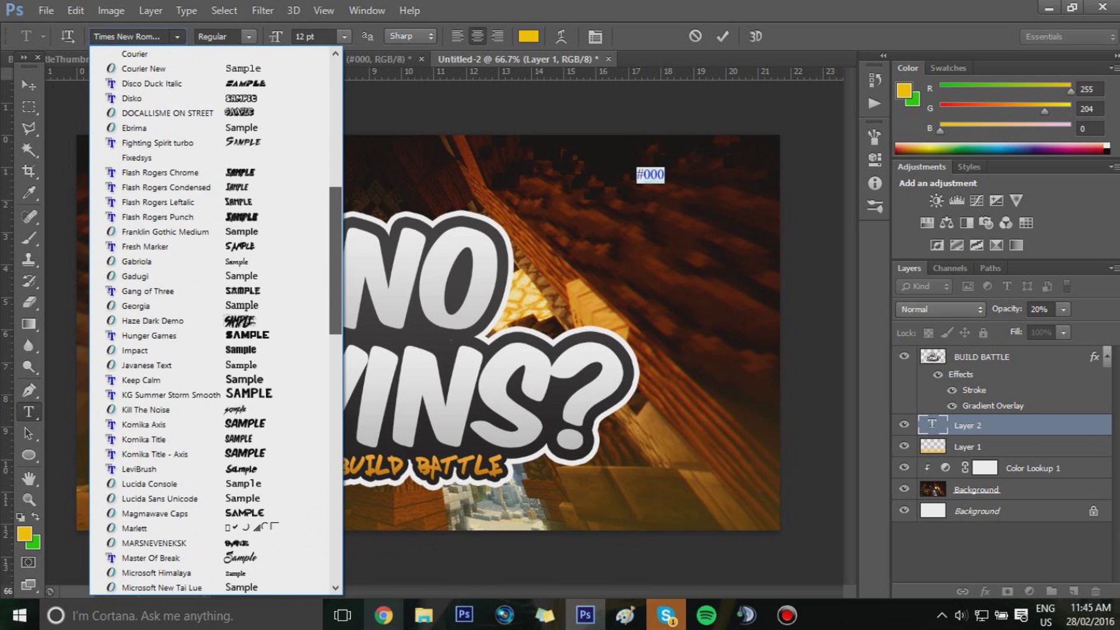
pyautogui.click(144, 424)
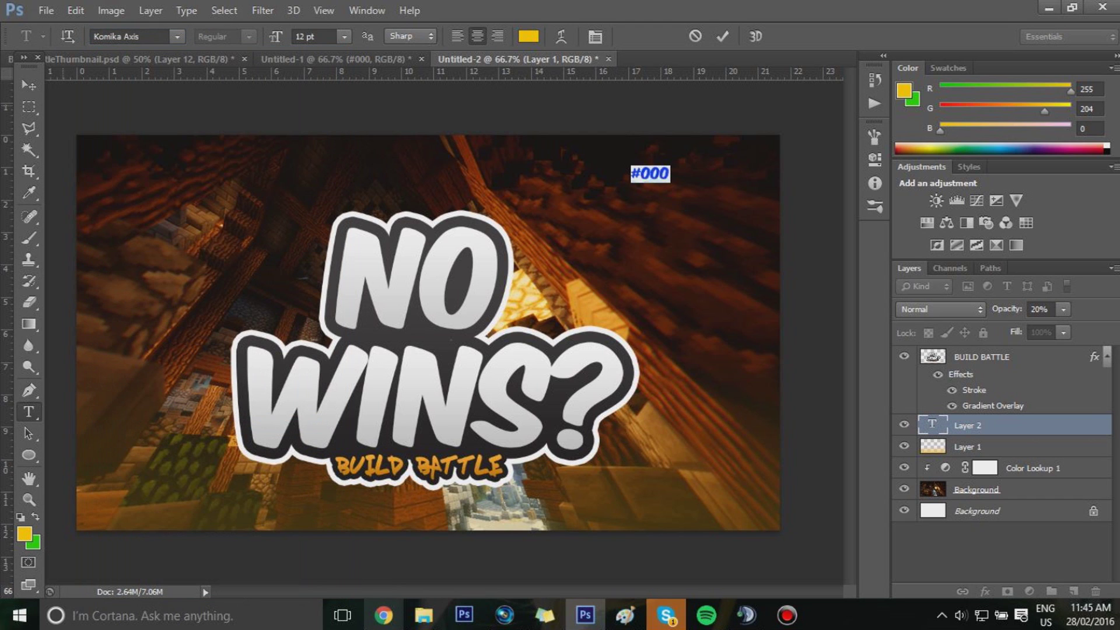
# - Scale the "#000" text to about 225% and place it in the canvas's upper-right corner
pyautogui.click(29, 85)
pyautogui.hotkey('ctrl', 't')
pyautogui.moveTo(674, 186)
pyautogui.mouseDown()
pyautogui.moveTo(710, 201)
pyautogui.moveTo(757, 162)
pyautogui.moveTo(108, 161)
pyautogui.moveTo(99, 146)
pyautogui.moveTo(756, 146)
pyautogui.moveTo(770, 131)
pyautogui.moveTo(688, 176)
pyautogui.mouseUp()
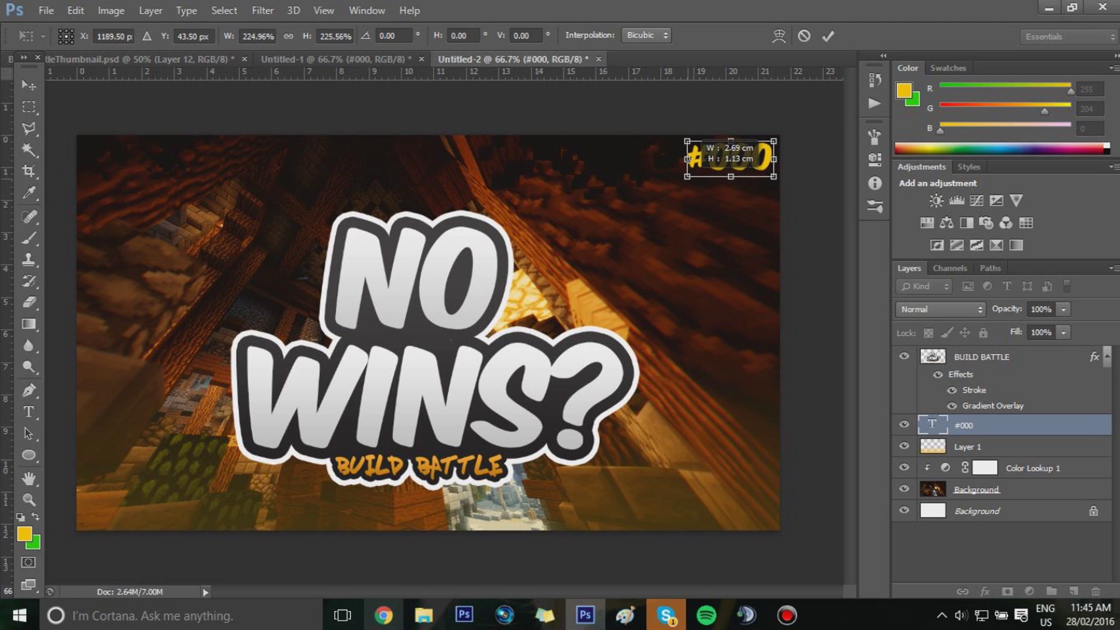
pyautogui.press('Return')
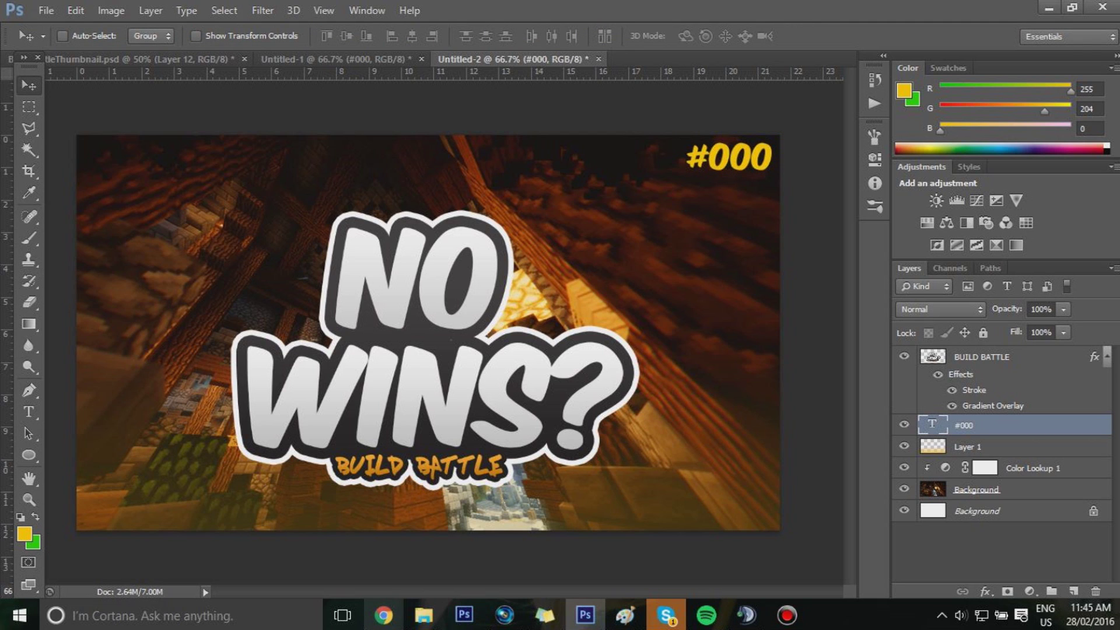
# - Add a Gradient Overlay effect at 20% opacity to the "#000" text layer
pyautogui.doubleClick(1027, 426)
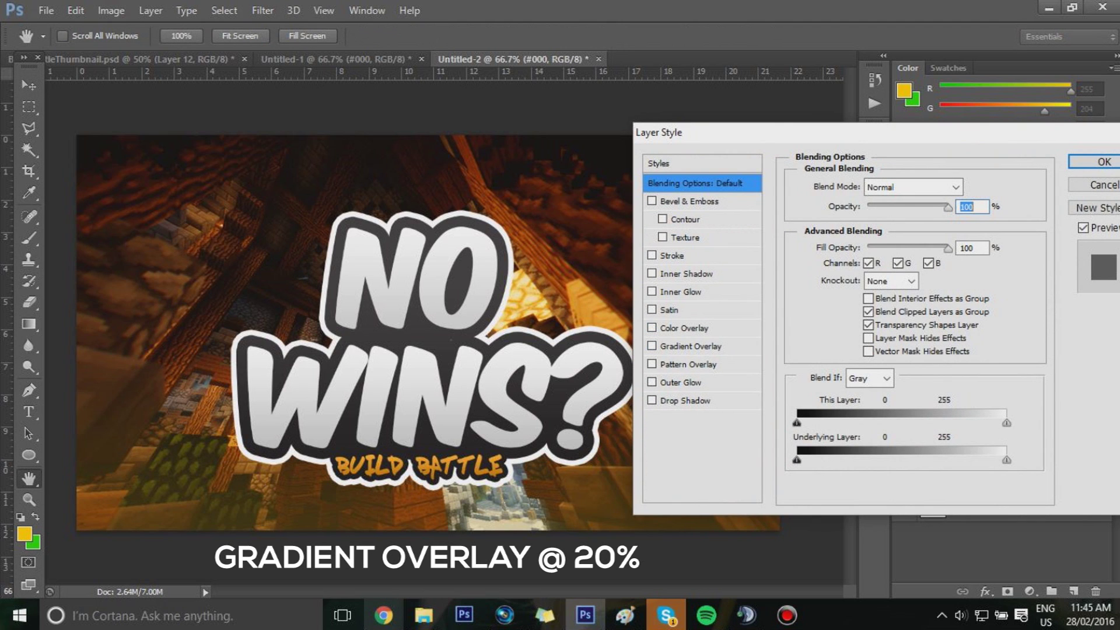
pyautogui.click(652, 346)
pyautogui.doubleClick(975, 207)
pyautogui.write('20')
pyautogui.press('Return')
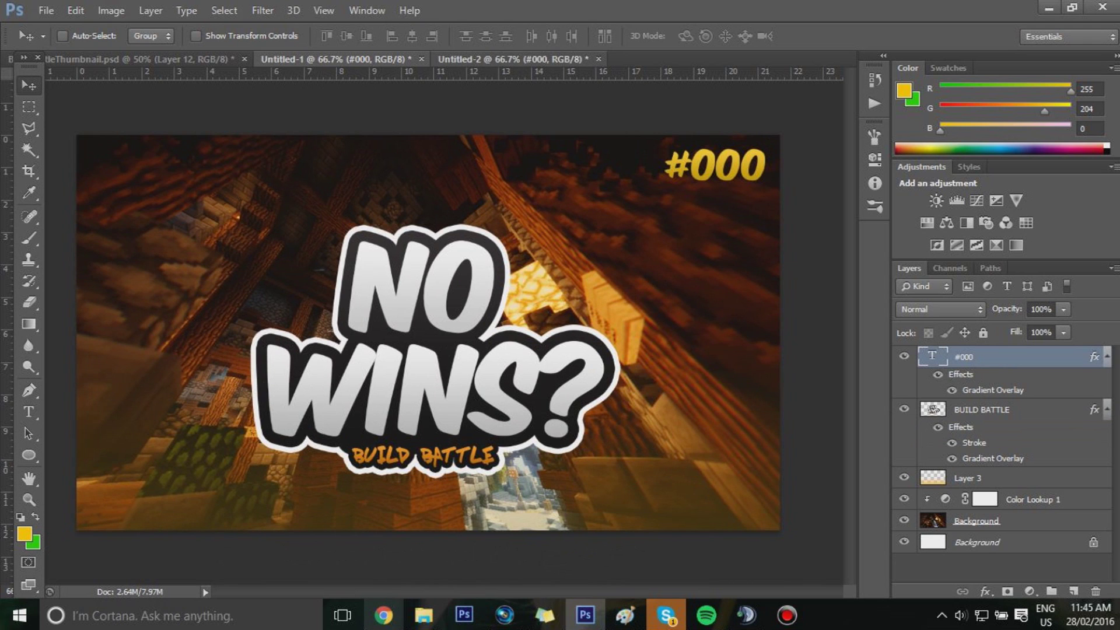
# - Compare the Untitled-2 thumbnail with the Untitled-1 version and the uploaded thumbnails on the YouTube channel's Videos page in Chrome
pyautogui.hotkey('ctrl', 'Tab')
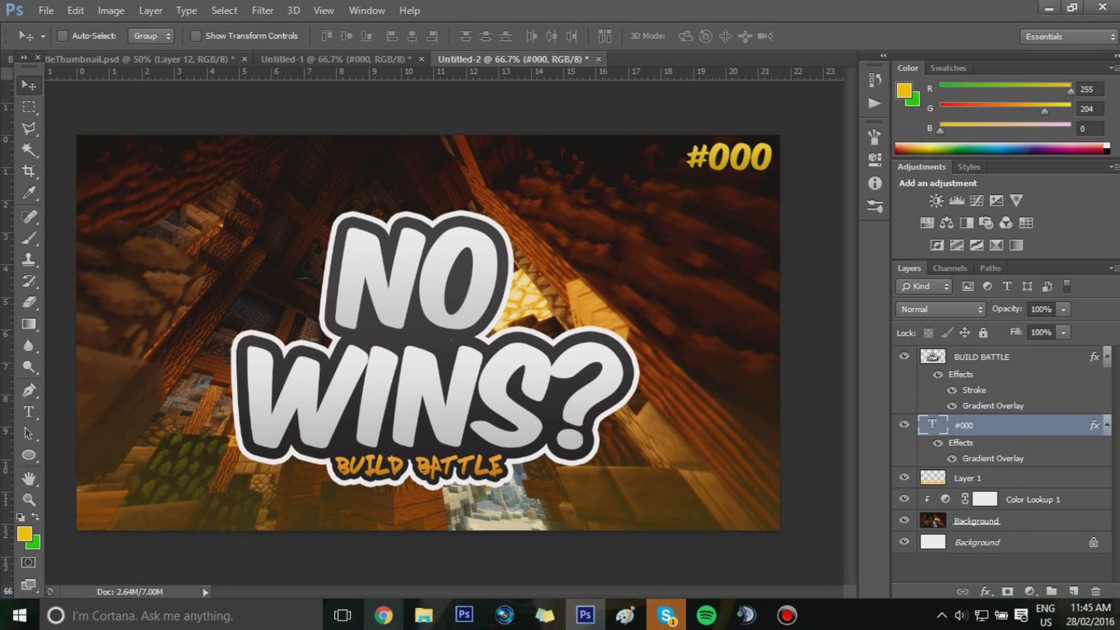
pyautogui.click(982, 356)
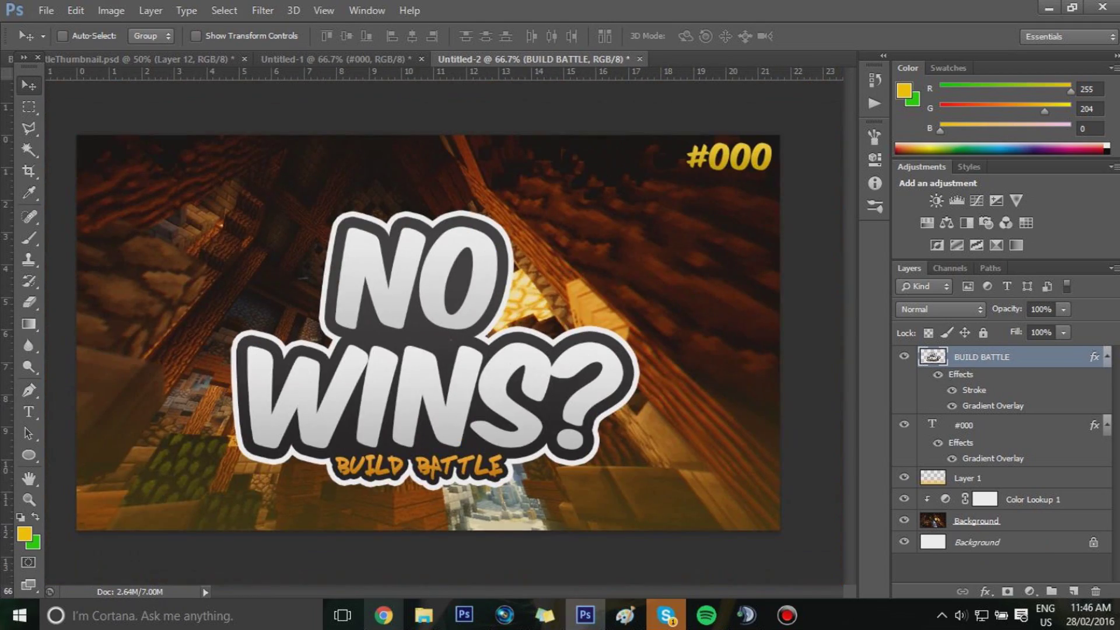
pyautogui.click(383, 615)
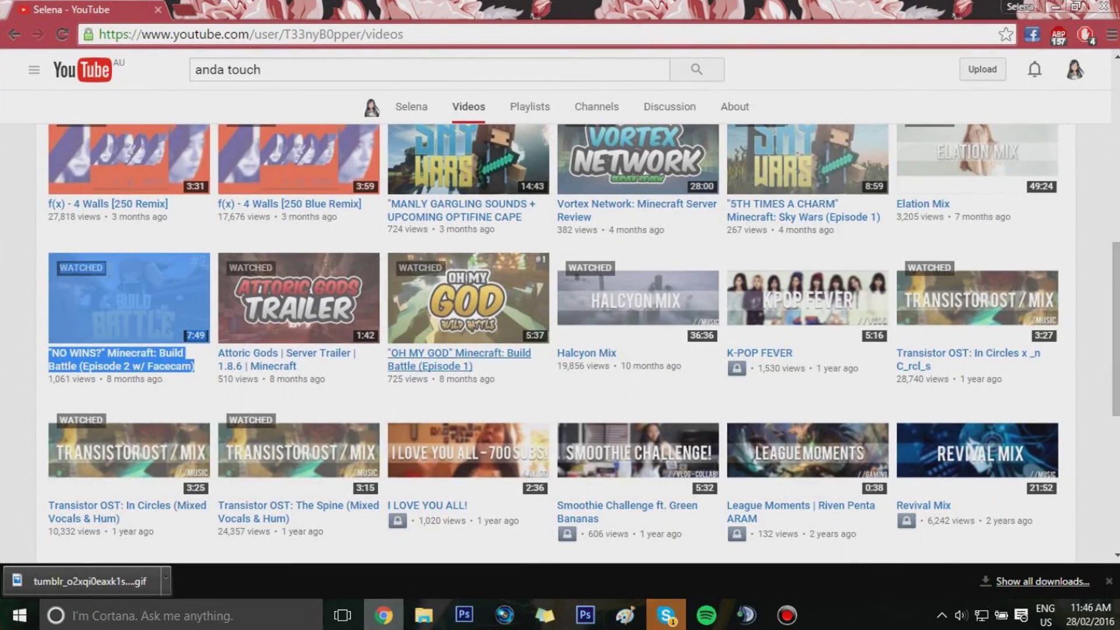
pyautogui.scroll(5, 438, 362)
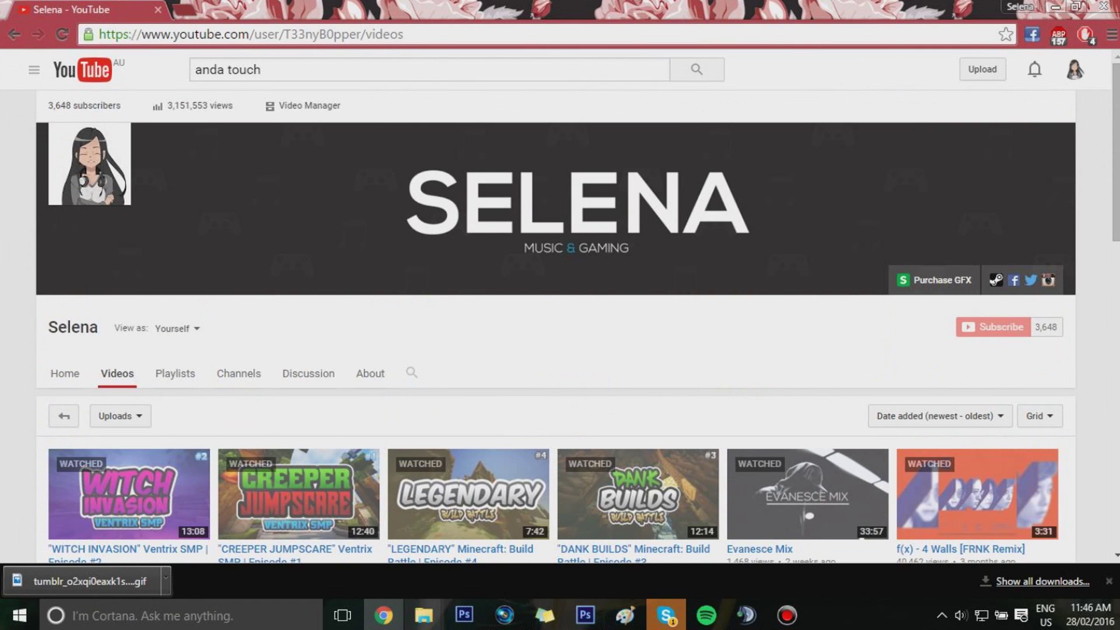
pyautogui.hotkey('alt', 'Tab')
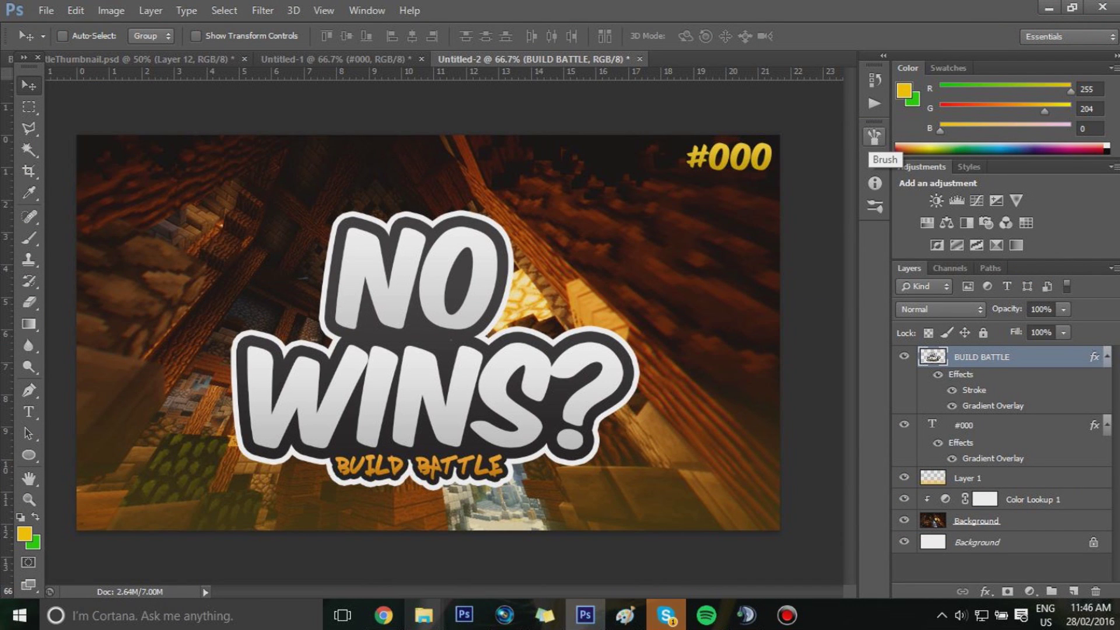